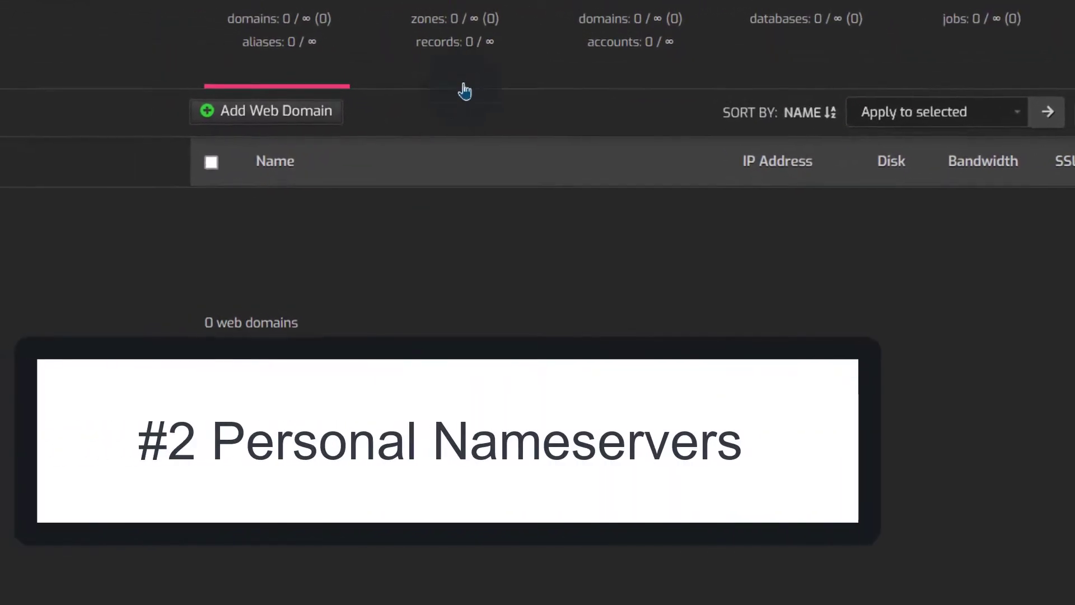
{"action": "left_click_drag", "start_coordinate": [467, 196], "coordinate": [317, 196]}
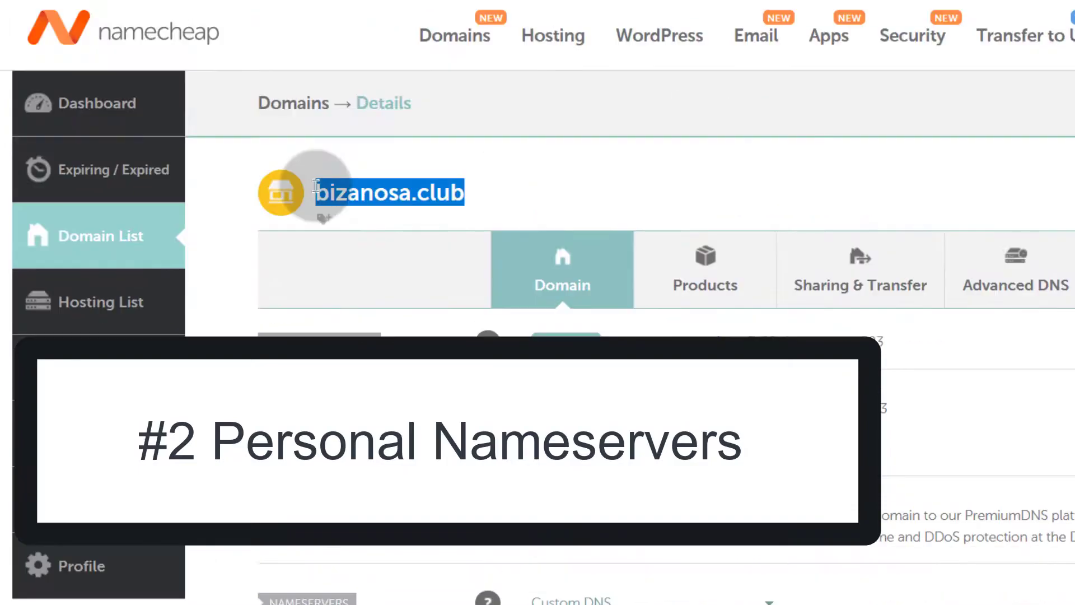
{"action": "left_click", "coordinate": [494, 202]}
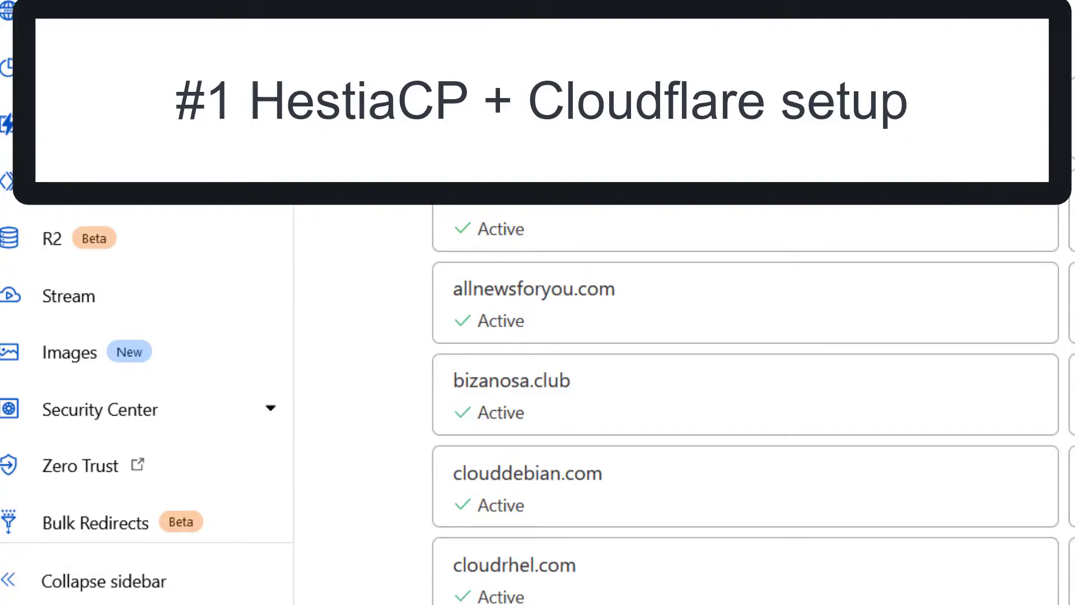
Step: Try to add example.com as a new site in Cloudflare
{"action": "scroll", "coordinate": [538, 250], "scroll_direction": "down", "scroll_amount": 3}
{"action": "left_click", "coordinate": [578, 267]}
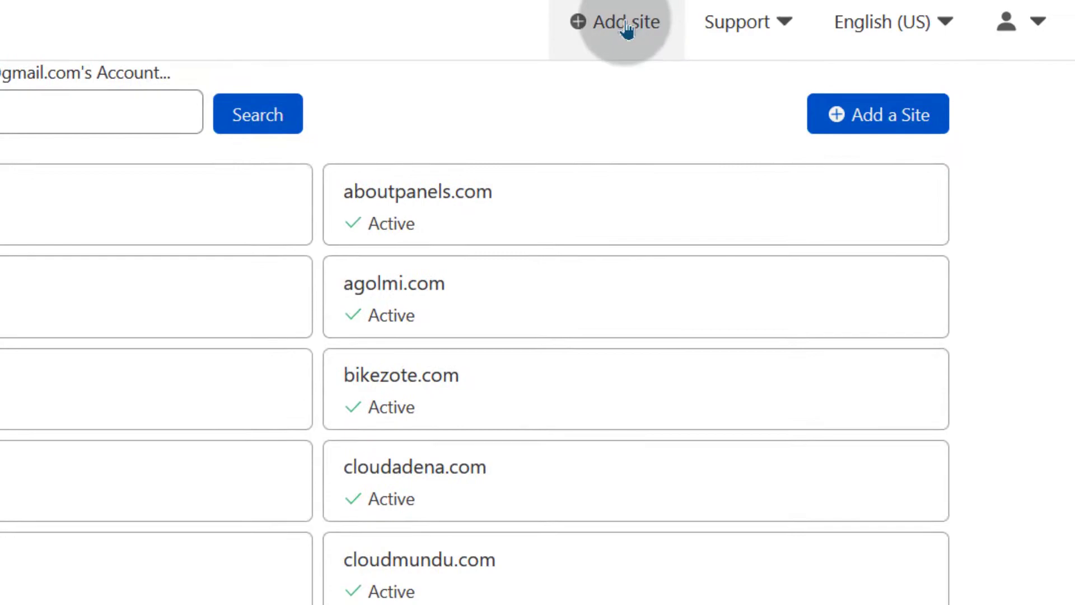
{"action": "left_click", "coordinate": [623, 29]}
{"action": "left_click", "coordinate": [184, 234]}
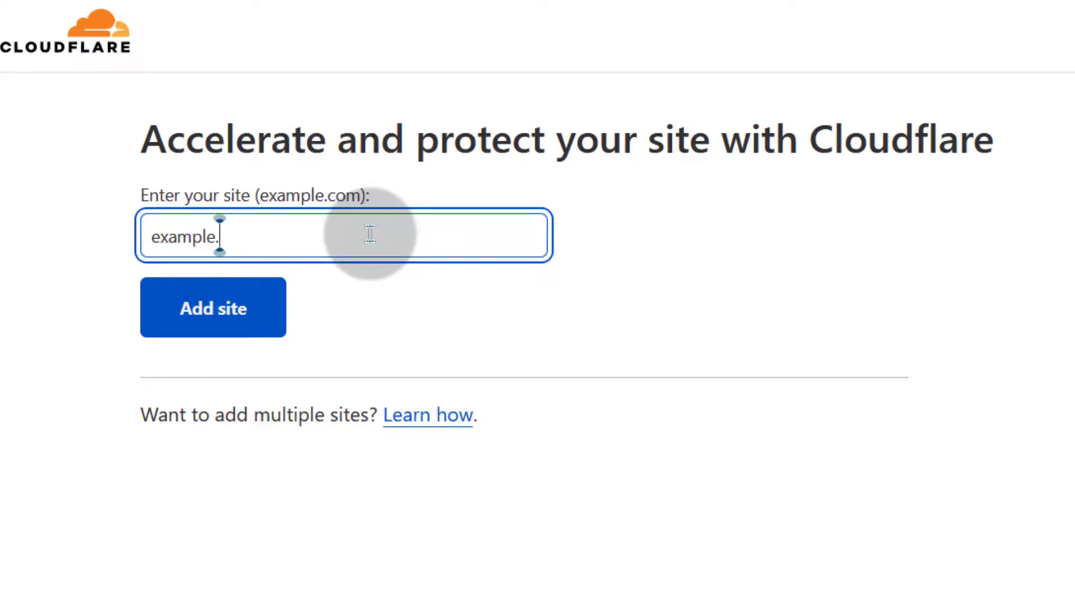
{"action": "left_click", "coordinate": [224, 315]}
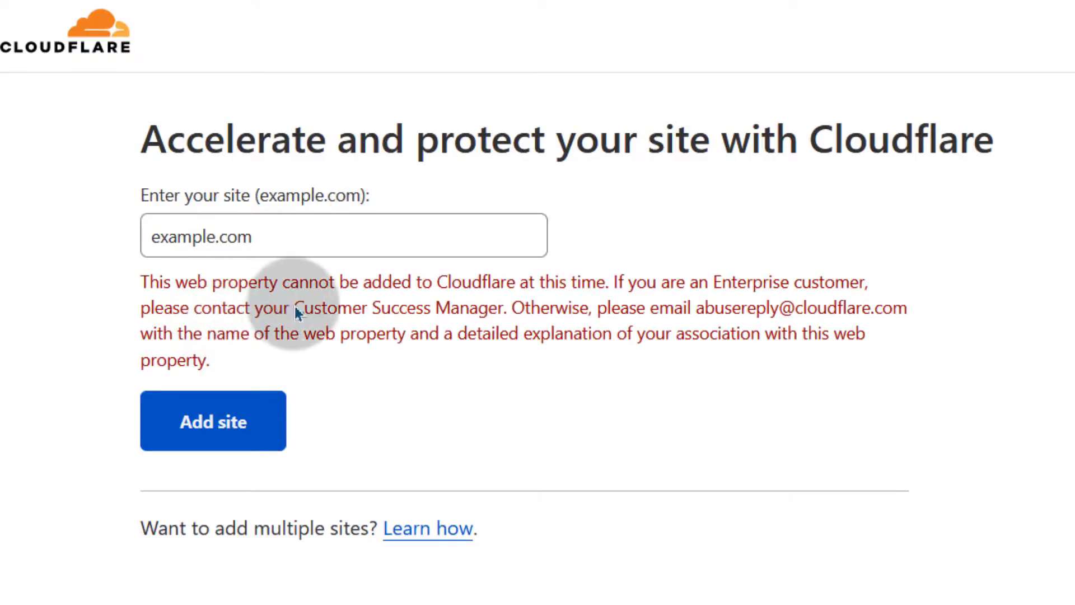
Step: Try to add examplrre.com and rwahowa.com as the site instead
{"action": "left_click", "coordinate": [206, 236]}
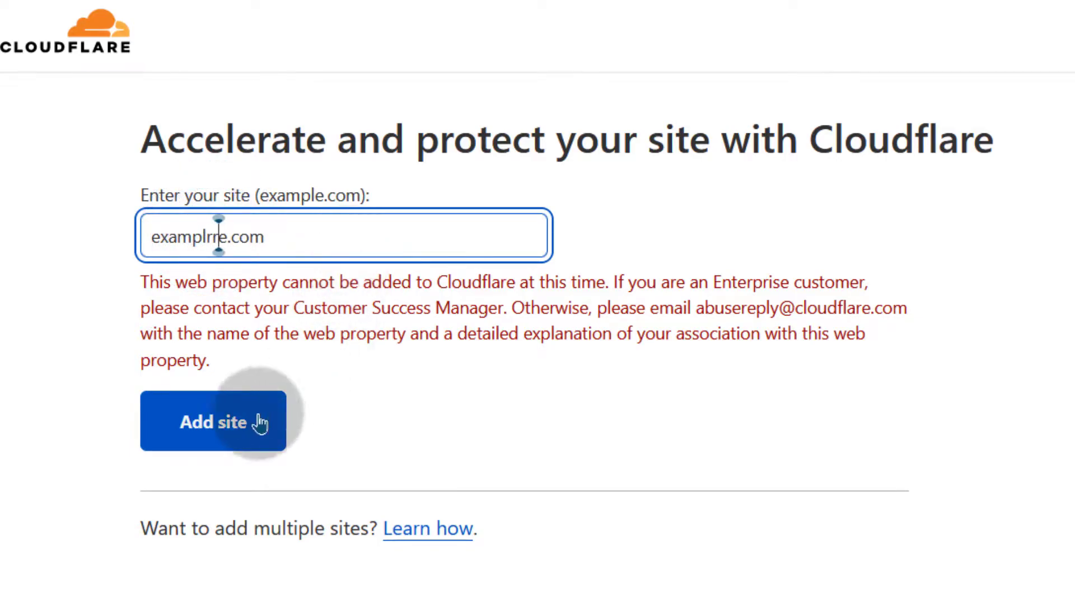
{"action": "left_click", "coordinate": [209, 436]}
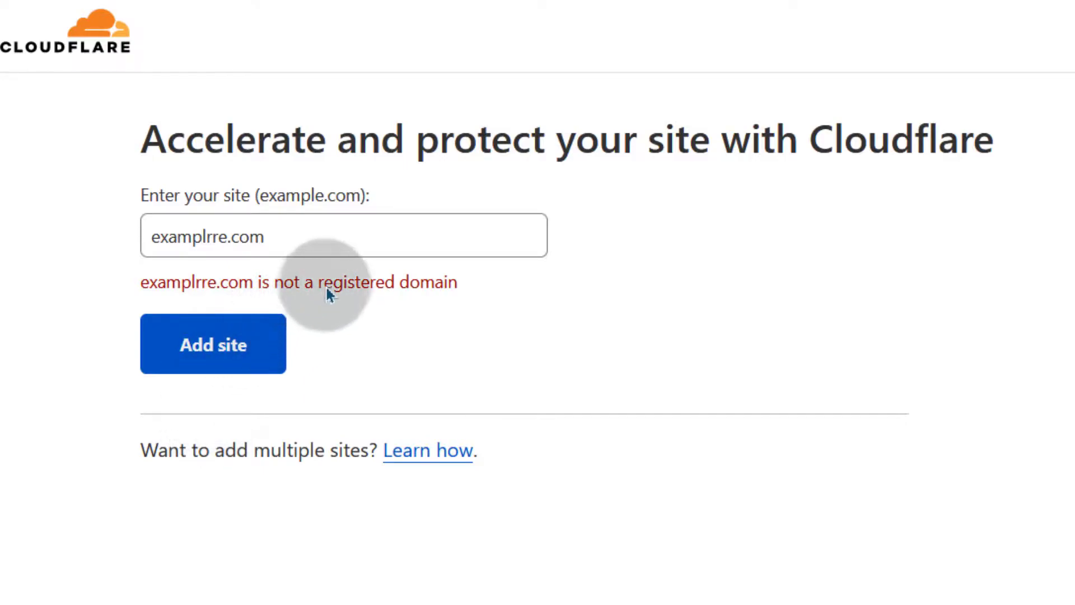
{"action": "left_click_drag", "start_coordinate": [226, 236], "coordinate": [140, 224]}
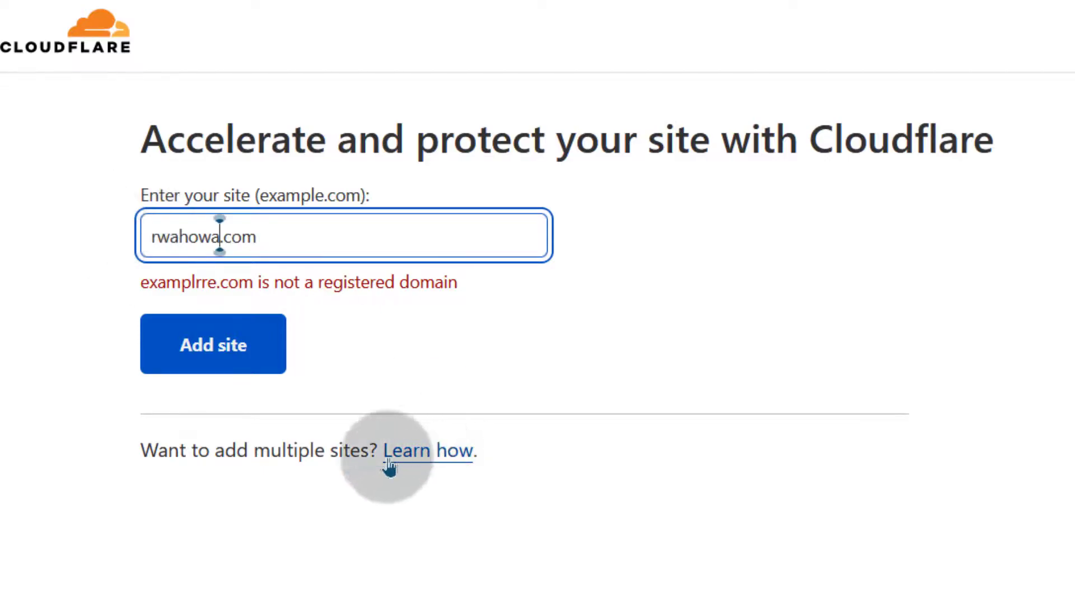
{"action": "left_click", "coordinate": [235, 341]}
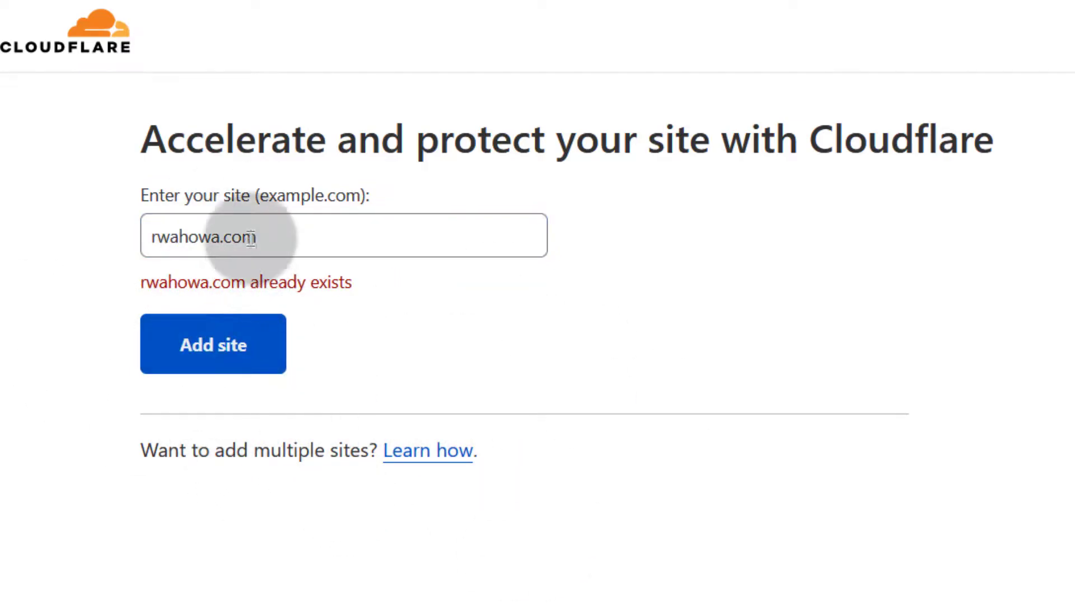
Step: Add bizanosa.com as a site on the free $0 plan and review its imported DNS records
{"action": "left_click_drag", "start_coordinate": [217, 229], "coordinate": [136, 217]}
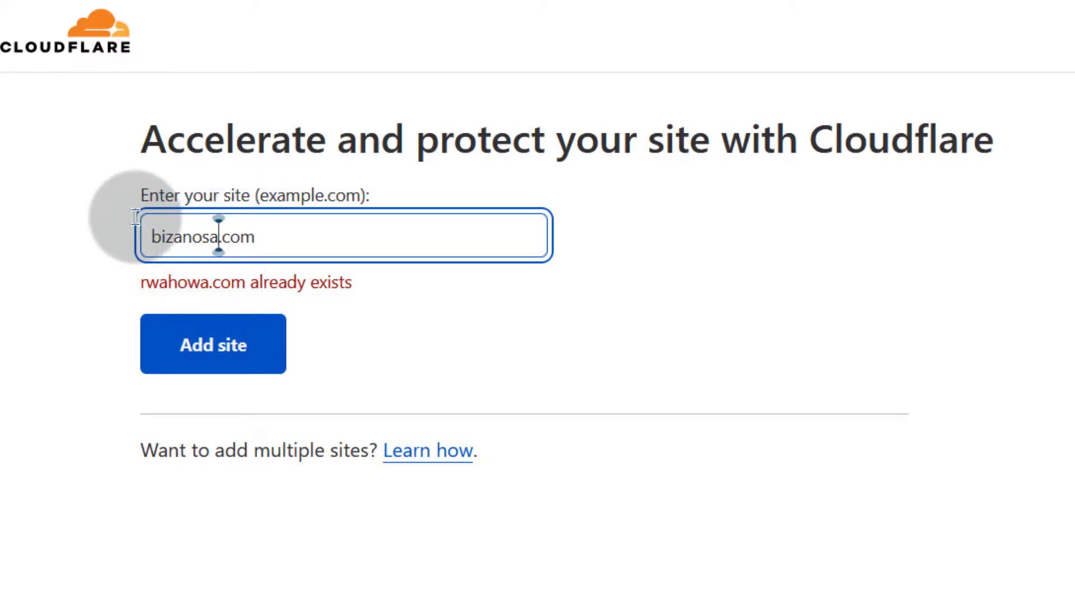
{"action": "left_click", "coordinate": [234, 356]}
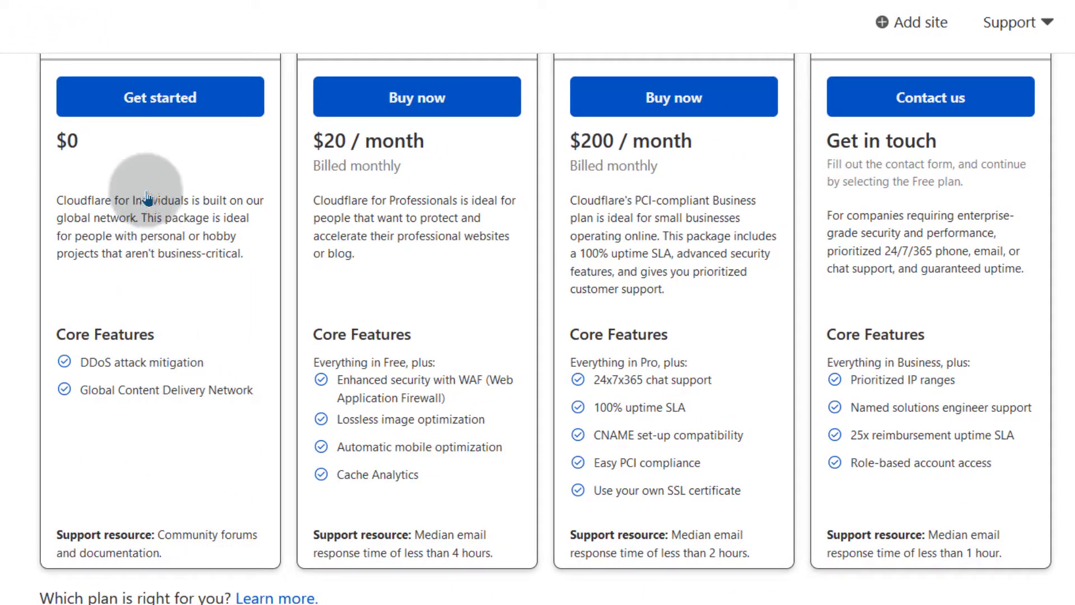
{"action": "left_click", "coordinate": [145, 193]}
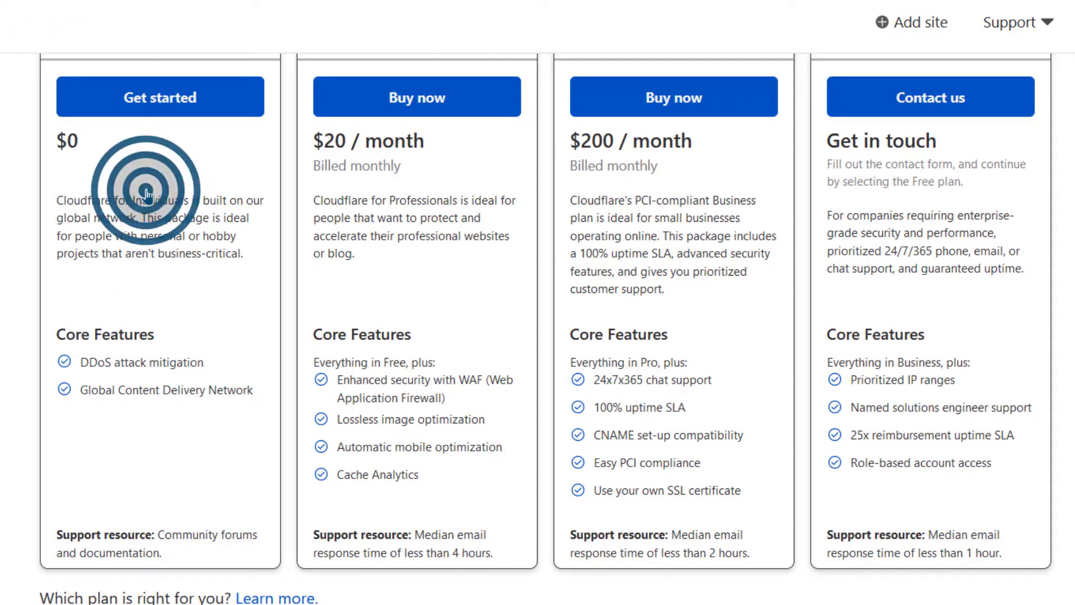
{"action": "scroll", "coordinate": [146, 291], "scroll_direction": "up", "scroll_amount": 2}
{"action": "left_click", "coordinate": [160, 207]}
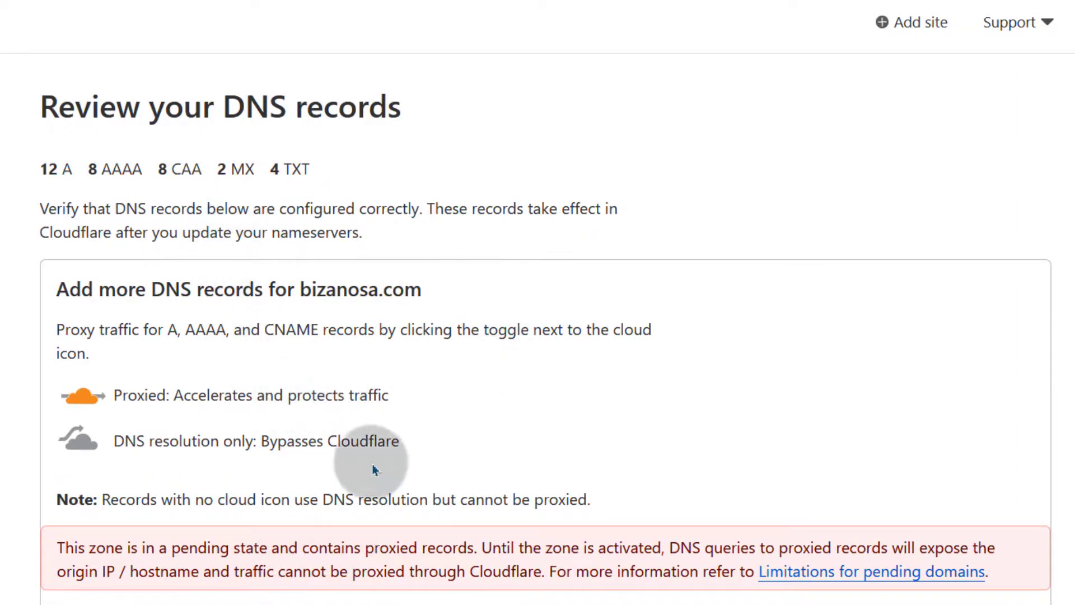
{"action": "scroll", "coordinate": [350, 455], "scroll_direction": "down", "scroll_amount": 20}
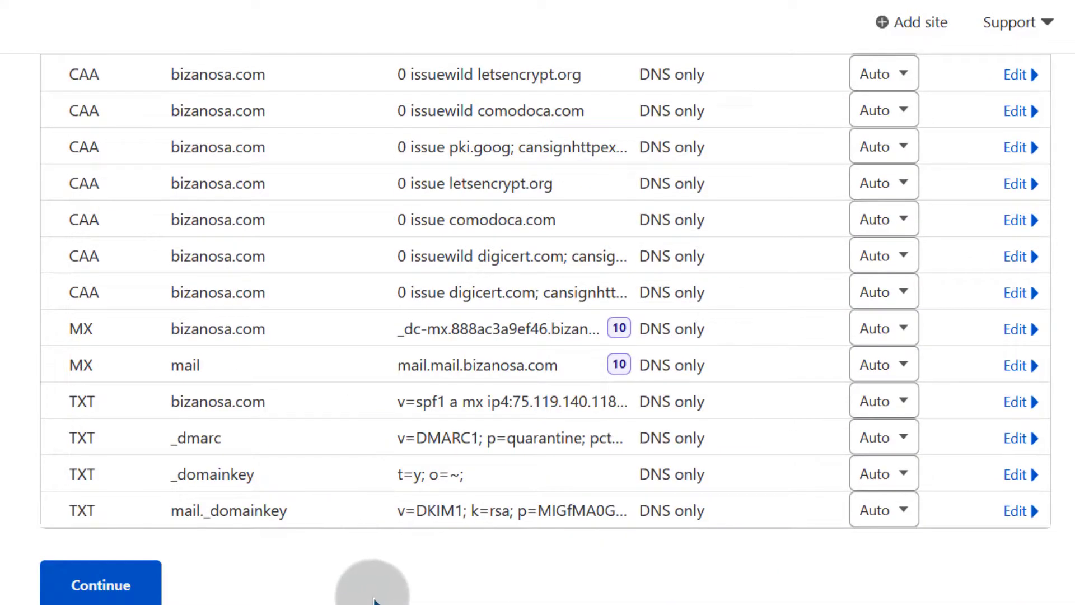
{"action": "scroll", "coordinate": [372, 600], "scroll_direction": "up", "scroll_amount": 20}
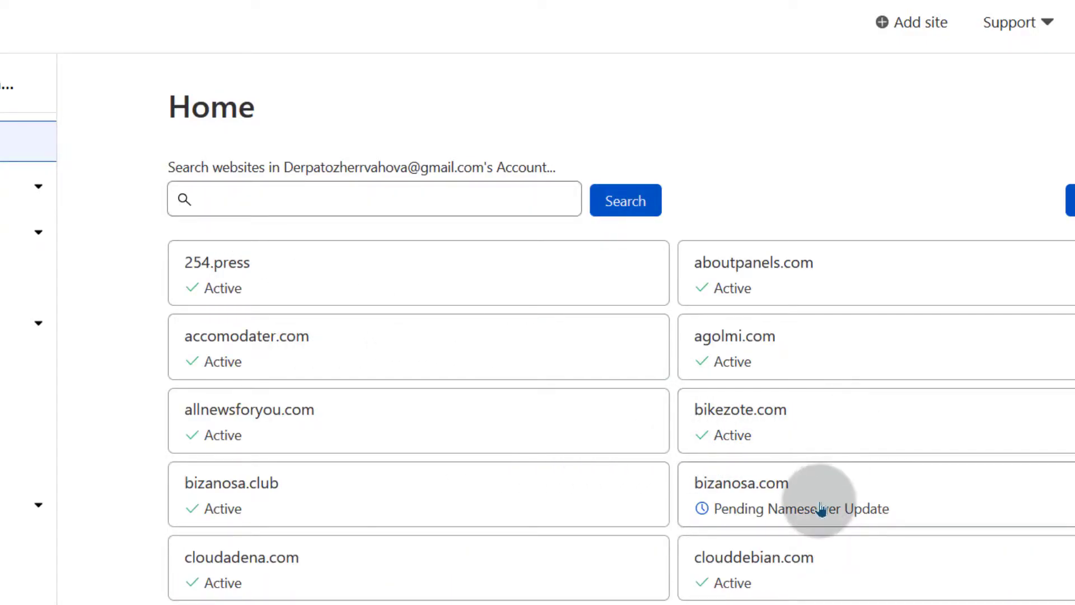
Step: Open the bizanosa.com site and review which nameservers to remove and which Cloudflare nameservers replace them
{"action": "left_click", "coordinate": [903, 482]}
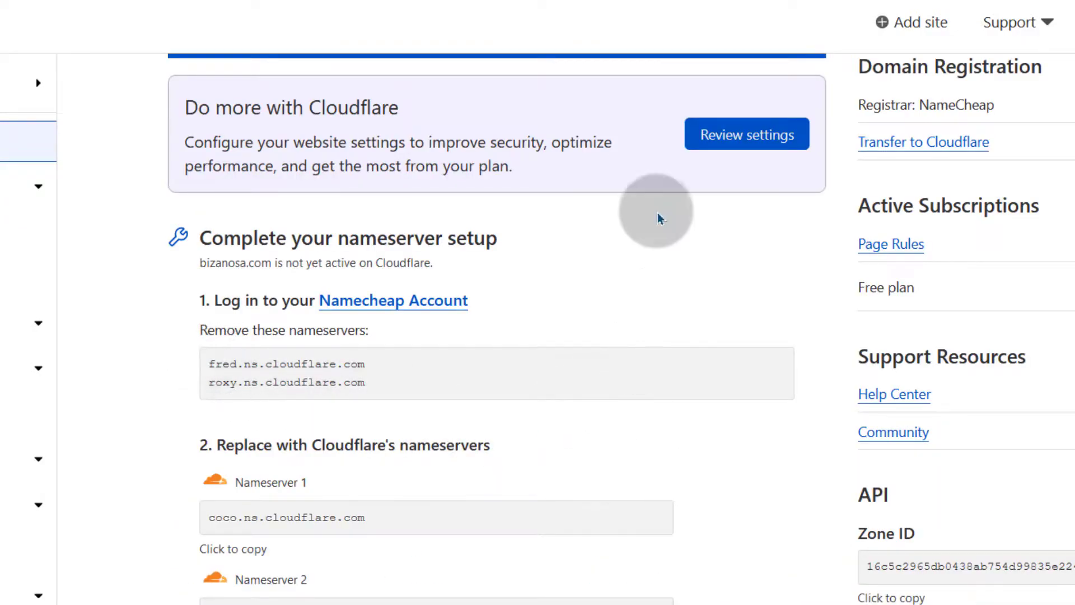
{"action": "scroll", "coordinate": [235, 358], "scroll_direction": "down", "scroll_amount": 4}
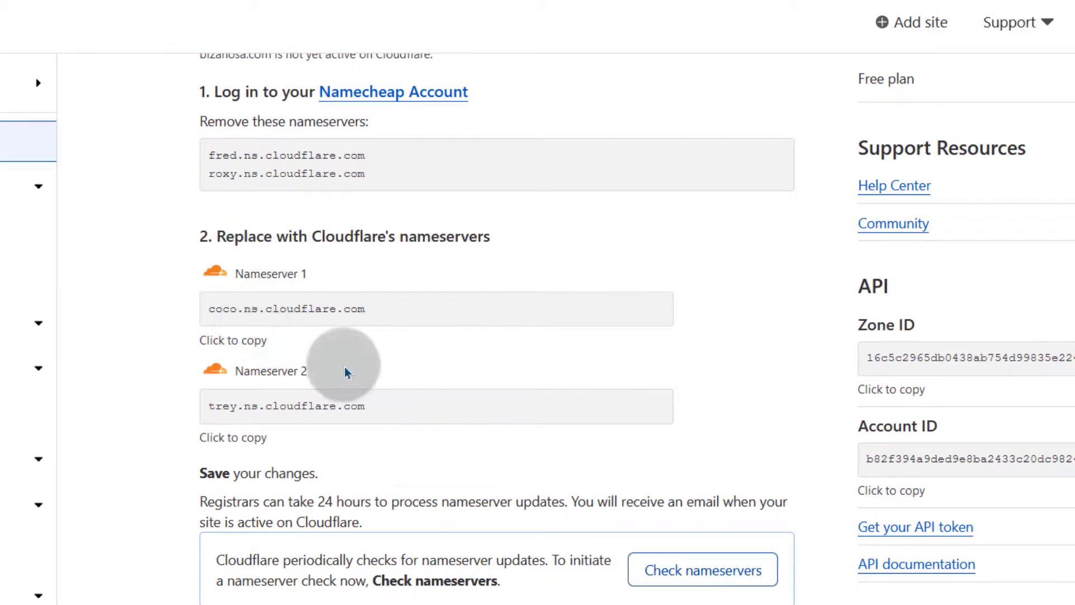
{"action": "left_click_drag", "start_coordinate": [210, 161], "coordinate": [412, 173]}
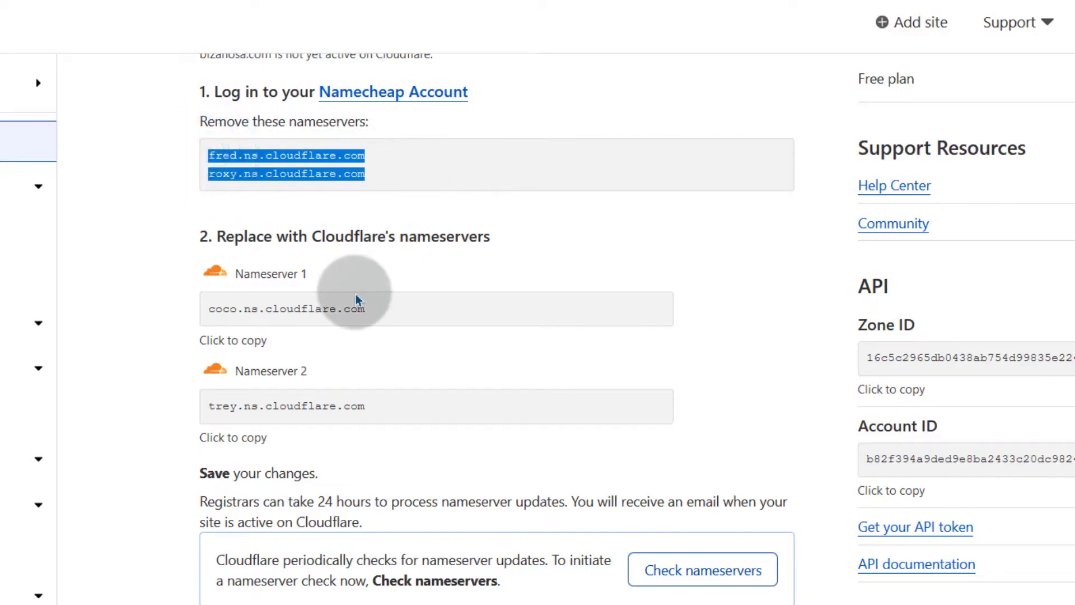
{"action": "scroll", "coordinate": [358, 300], "scroll_direction": "down", "scroll_amount": 2}
{"action": "scroll", "coordinate": [209, 199], "scroll_direction": "down", "scroll_amount": 2}
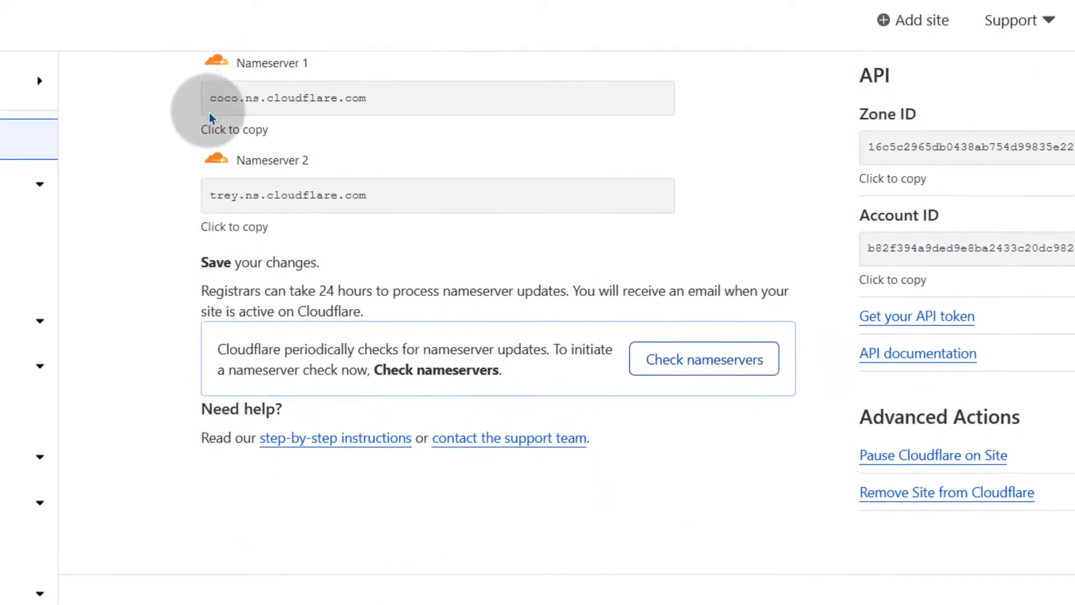
{"action": "left_click_drag", "start_coordinate": [215, 90], "coordinate": [372, 91]}
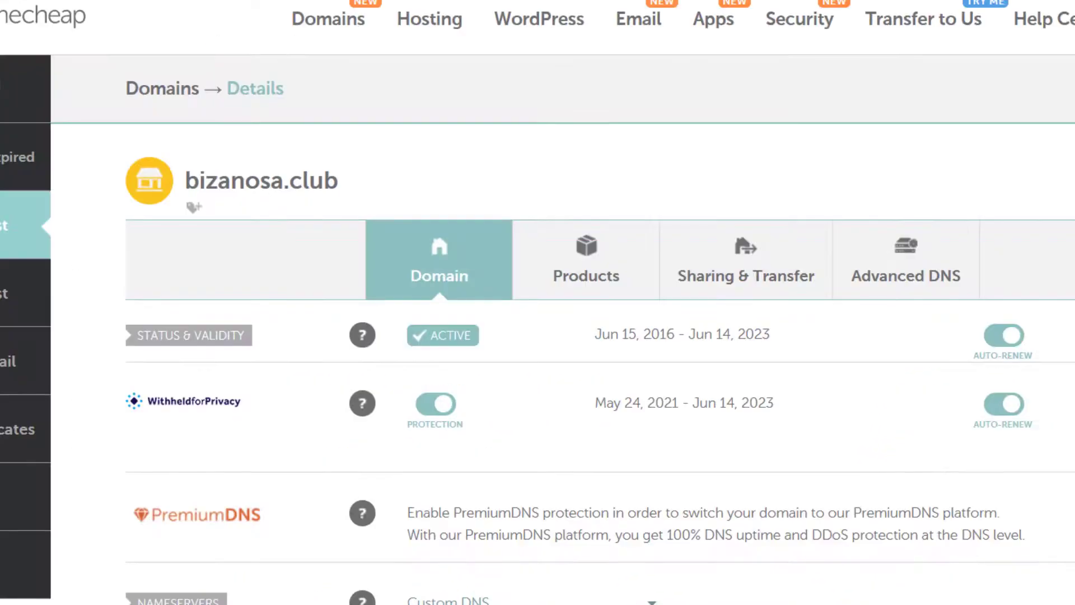
Step: Switch to Namecheap and check the nameserver options and Custom DNS entries of bizanosa.club
{"action": "scroll", "coordinate": [492, 284], "scroll_direction": "down", "scroll_amount": 4}
{"action": "scroll", "coordinate": [493, 289], "scroll_direction": "down", "scroll_amount": 4}
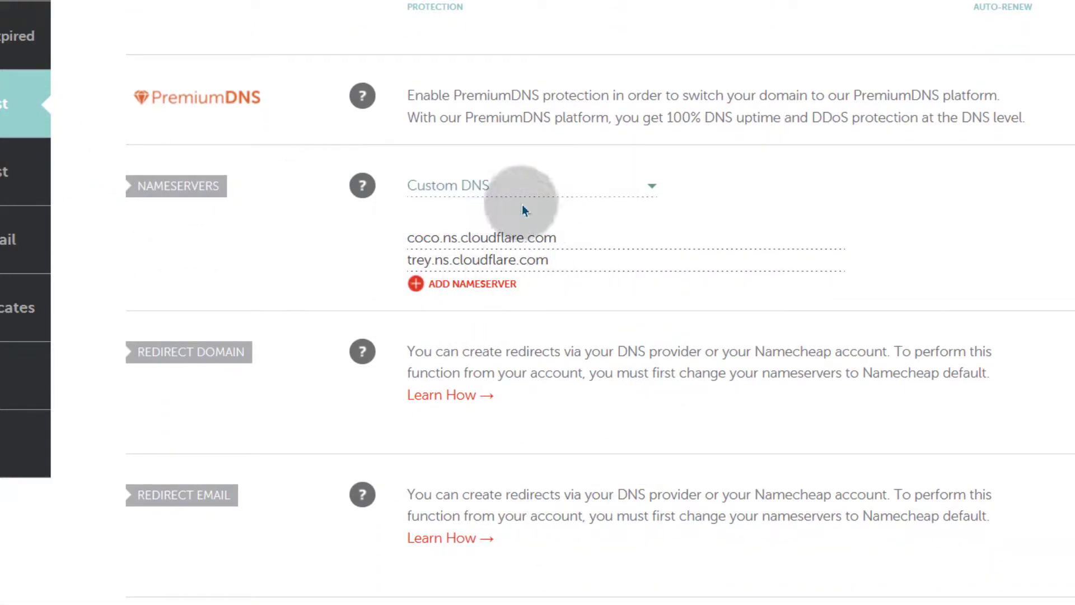
{"action": "left_click", "coordinate": [611, 188]}
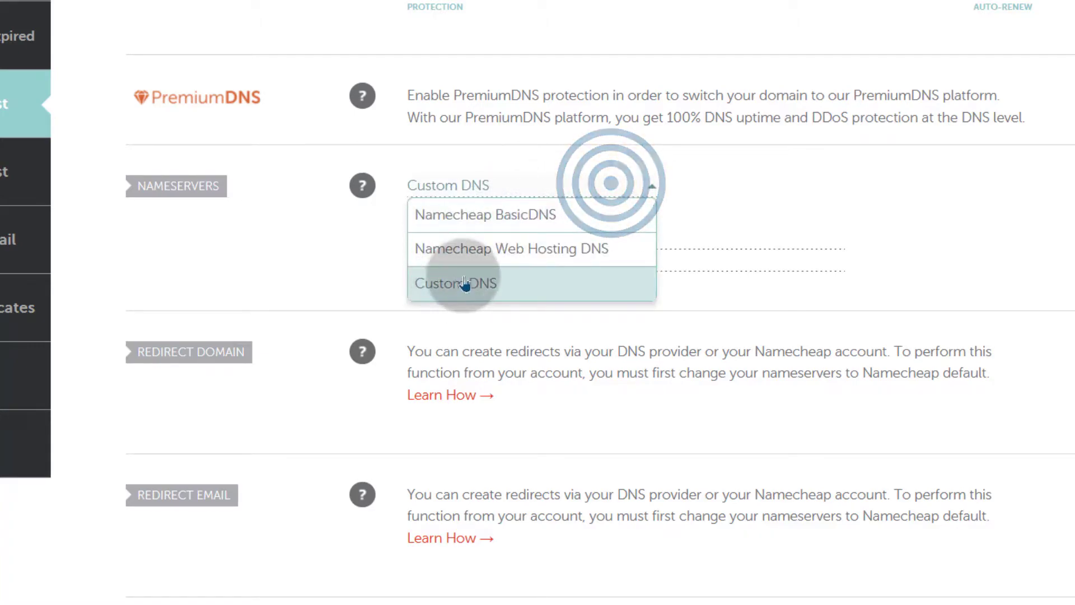
{"action": "left_click", "coordinate": [308, 288]}
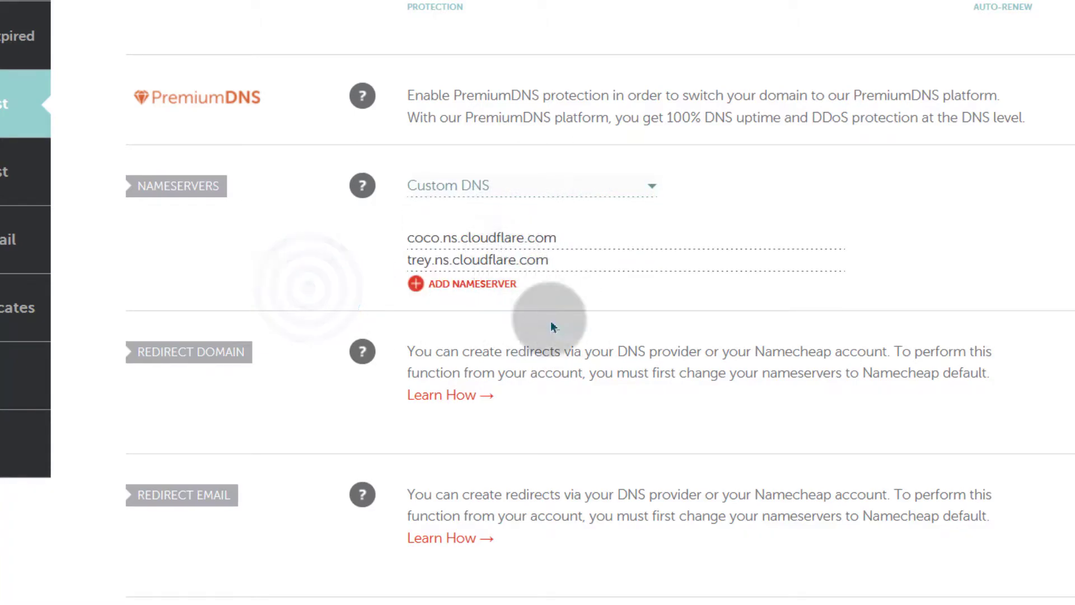
{"action": "left_click", "coordinate": [338, 246]}
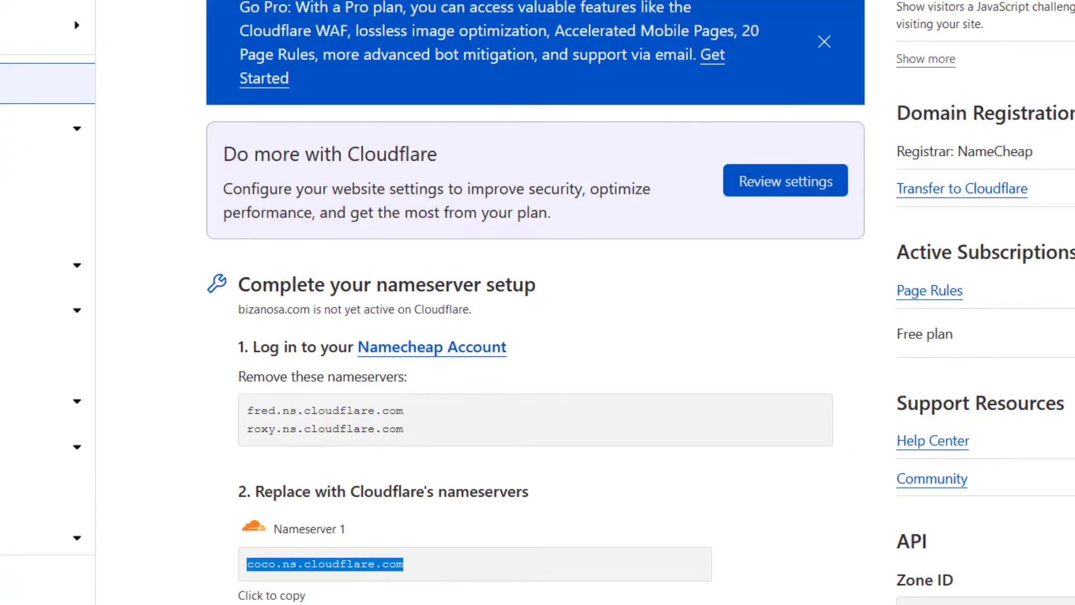
Step: Return to the bizanosa.com overview in Cloudflare and remove that site from the account
{"action": "scroll", "coordinate": [528, 258], "scroll_direction": "up", "scroll_amount": 2}
{"action": "scroll", "coordinate": [744, 361], "scroll_direction": "down", "scroll_amount": 15}
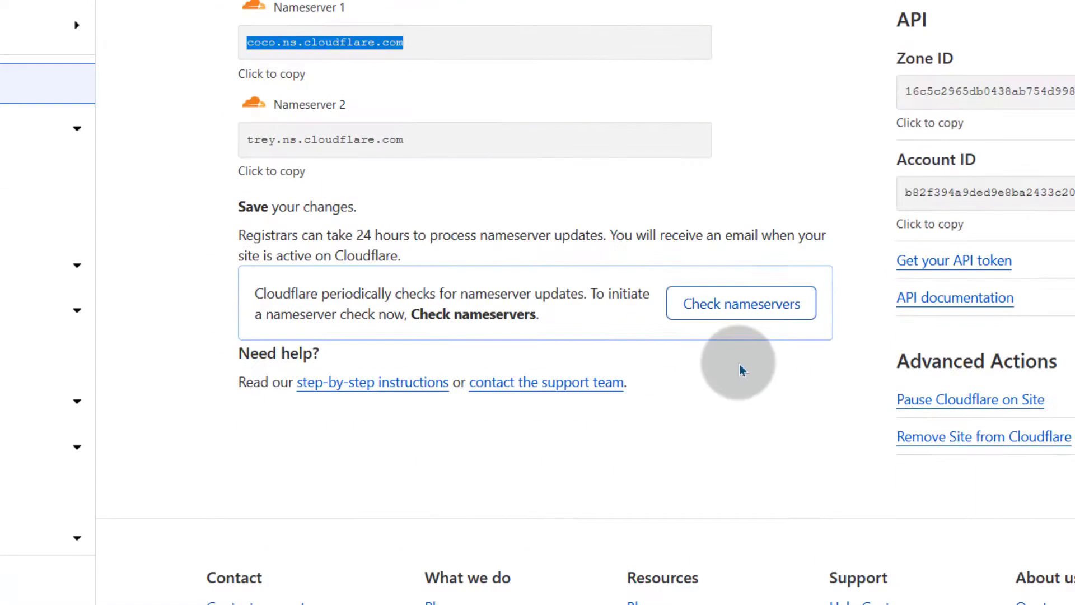
{"action": "scroll", "coordinate": [744, 361], "scroll_direction": "up", "scroll_amount": 4}
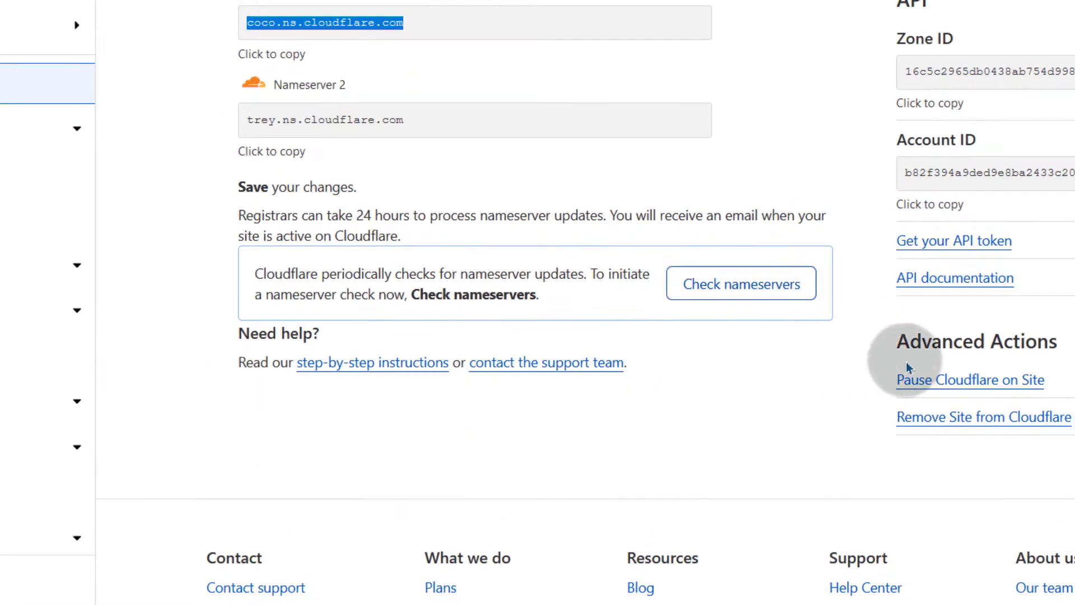
{"action": "left_click", "coordinate": [974, 423]}
{"action": "left_click", "coordinate": [722, 391]}
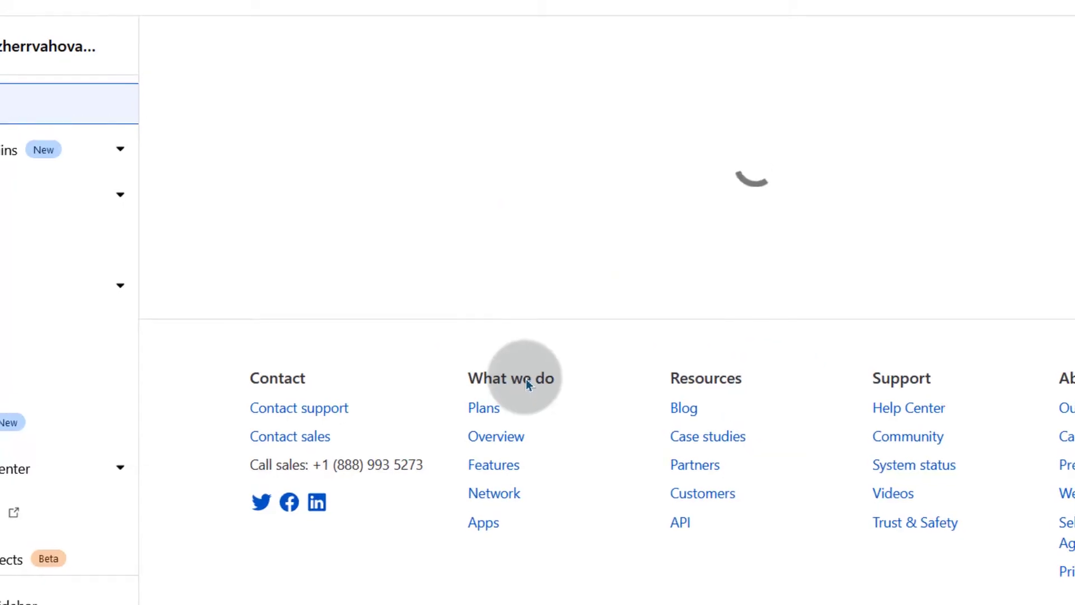
Step: Open the bizanosa.club site and review its overview traffic and caching charts
{"action": "scroll", "coordinate": [512, 381], "scroll_direction": "down", "scroll_amount": 3}
{"action": "left_click", "coordinate": [439, 297]}
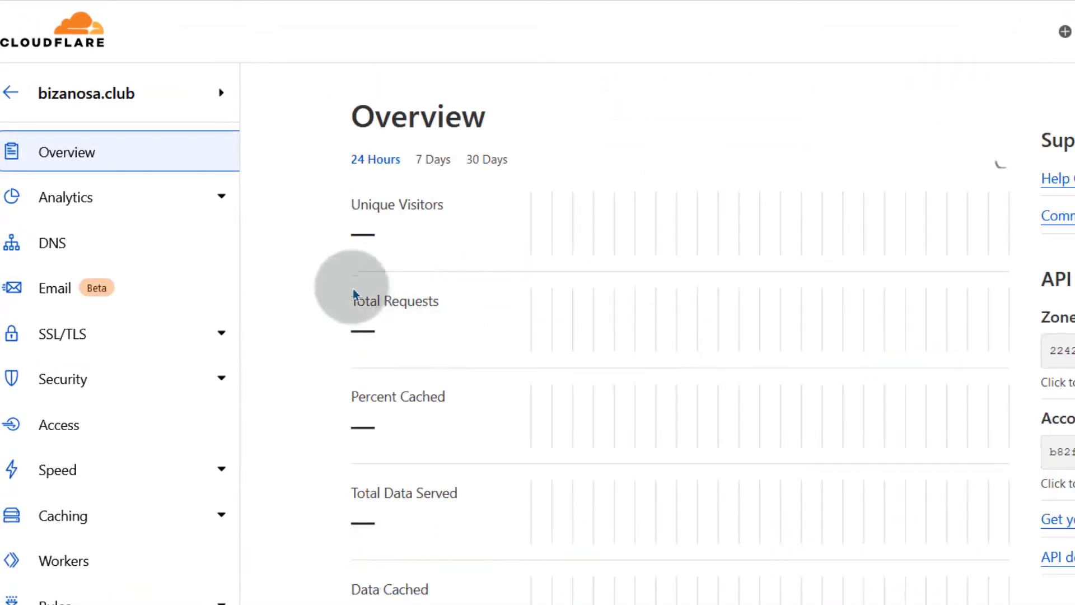
{"action": "scroll", "coordinate": [609, 444], "scroll_direction": "down", "scroll_amount": 8}
{"action": "scroll", "coordinate": [633, 456], "scroll_direction": "up", "scroll_amount": 2}
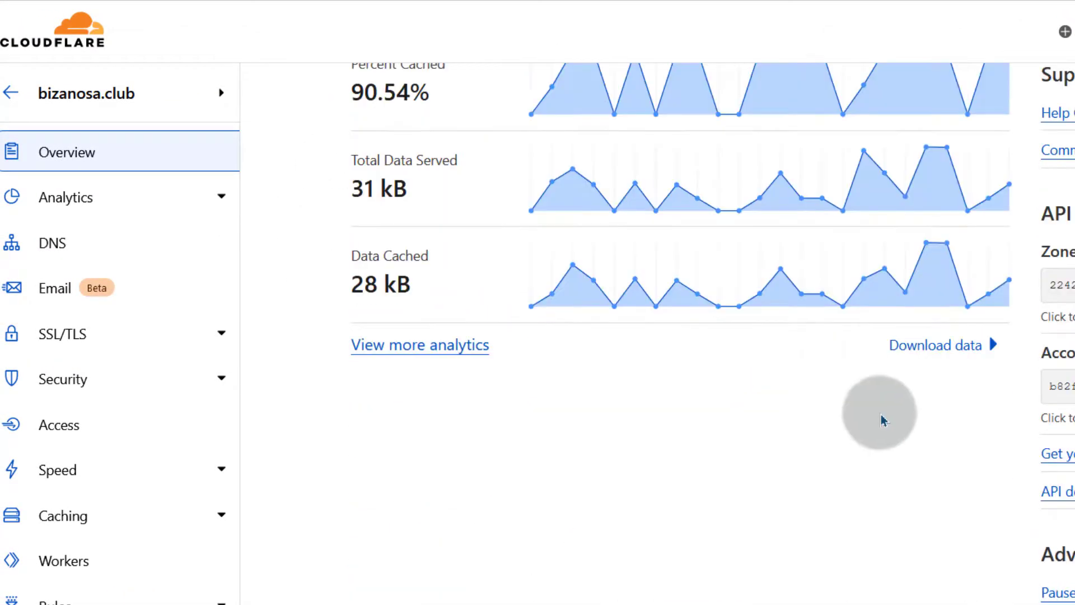
{"action": "scroll", "coordinate": [641, 446], "scroll_direction": "up", "scroll_amount": 3}
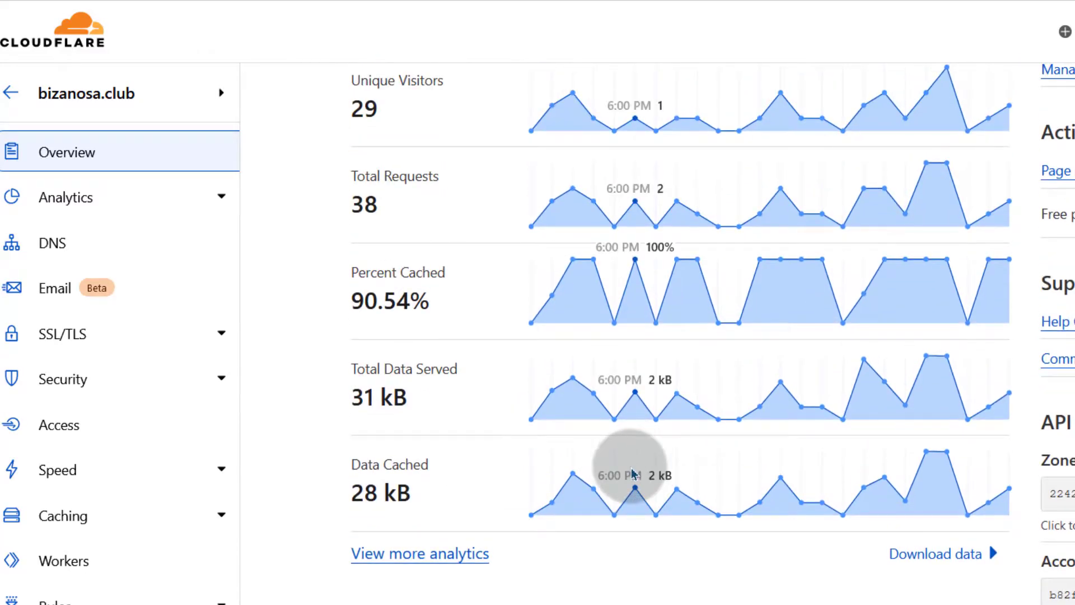
Step: Open the DNS management of bizanosa.club and review its A, CNAME and TXT records
{"action": "left_click", "coordinate": [53, 244]}
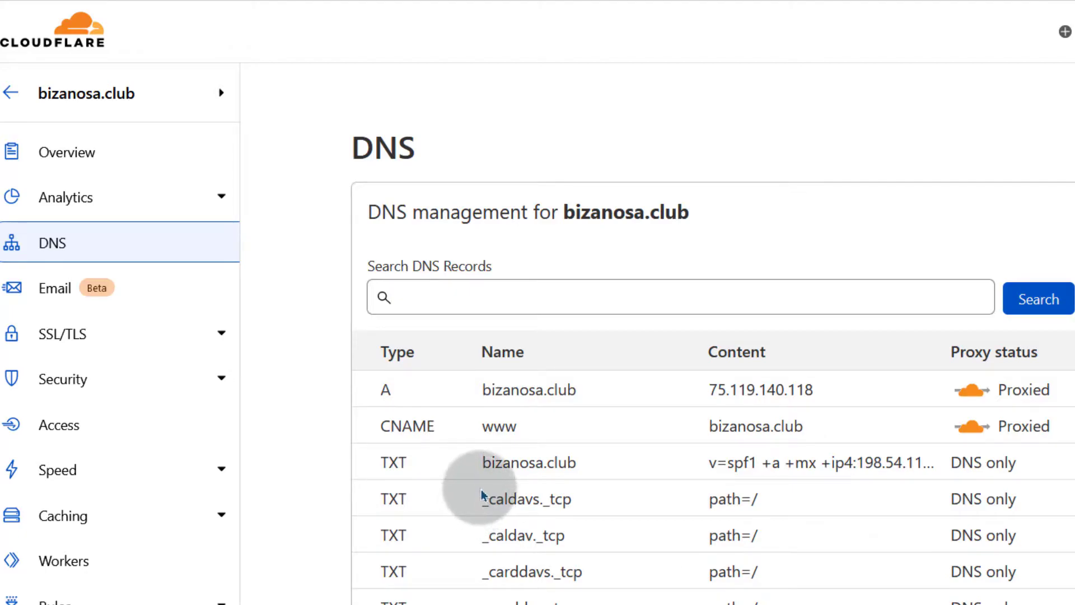
{"action": "scroll", "coordinate": [477, 454], "scroll_direction": "down", "scroll_amount": 2}
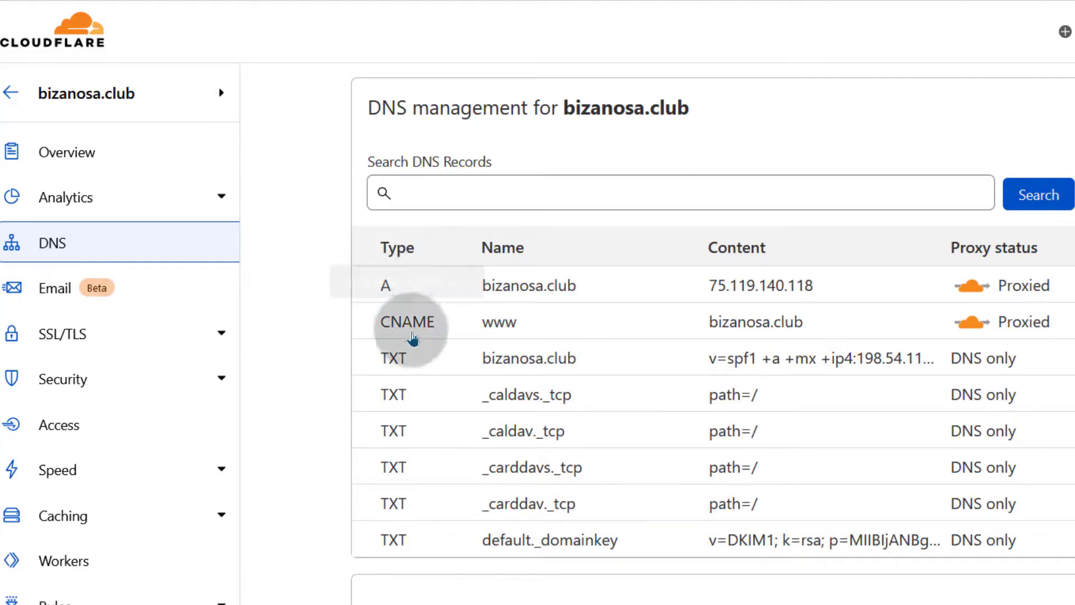
{"action": "scroll", "coordinate": [417, 145], "scroll_direction": "up", "scroll_amount": 2}
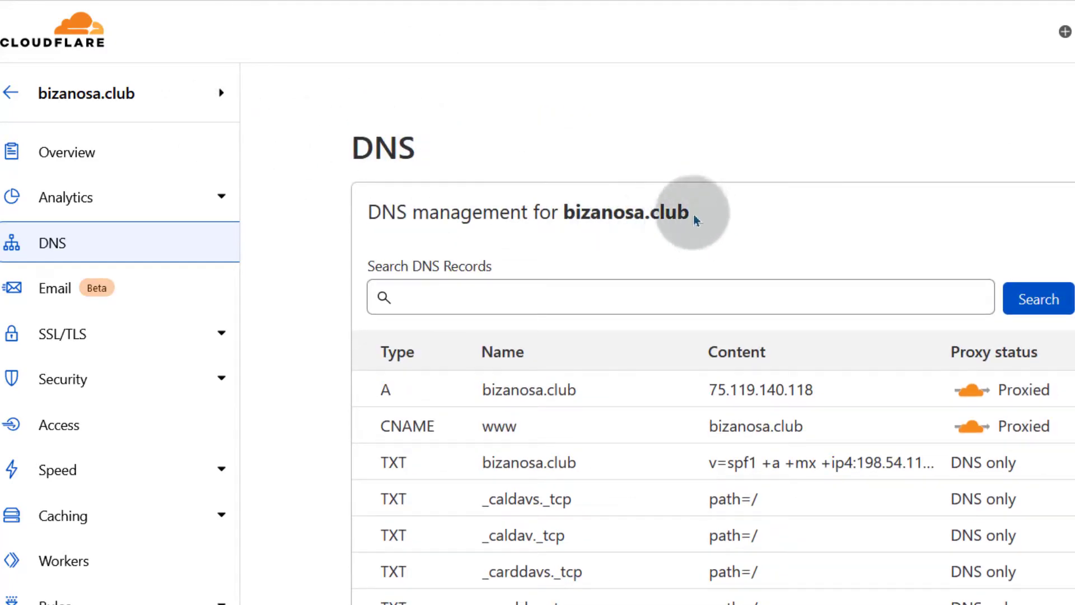
Step: Copy the domain name bizanosa.club from the DNS management heading
{"action": "left_click_drag", "start_coordinate": [685, 206], "coordinate": [566, 200]}
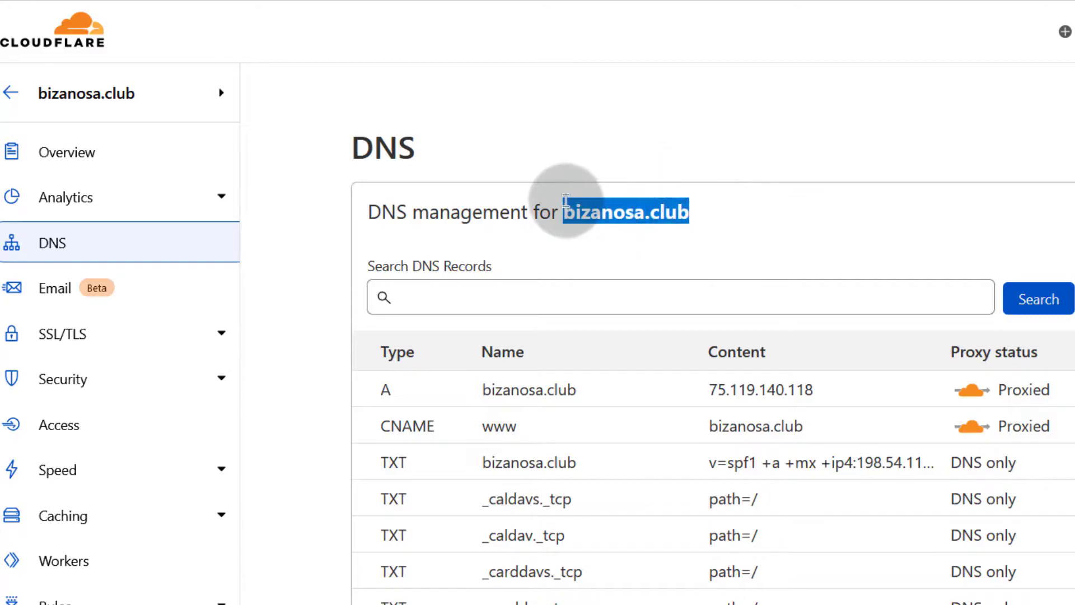
{"action": "right_click", "coordinate": [577, 203]}
{"action": "left_click", "coordinate": [648, 383]}
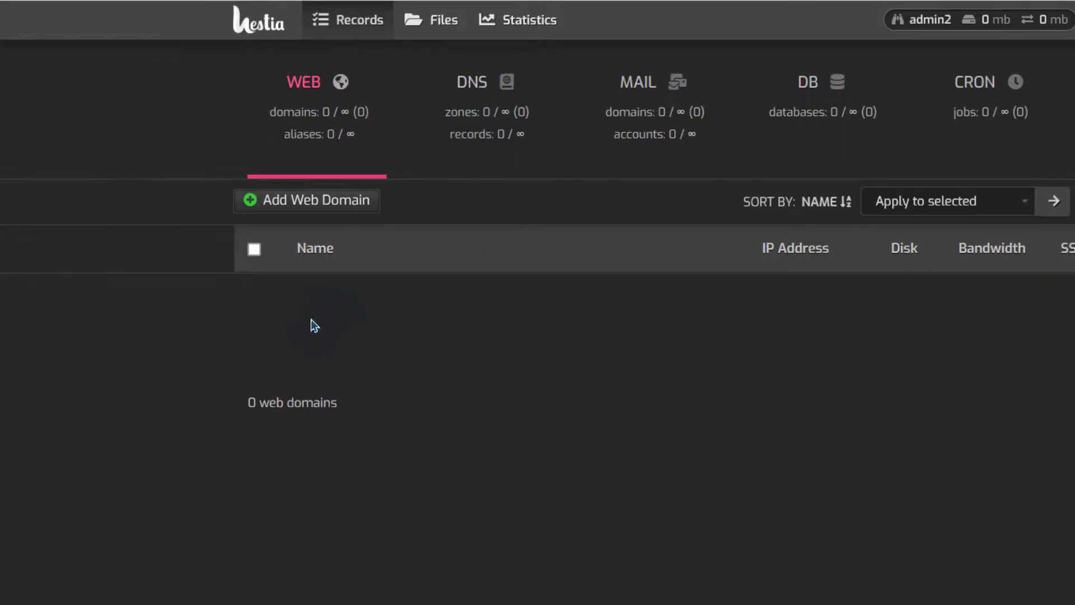
Step: Add the web domain bizanosa.club in Hestia on IP address 45.63.65.90, creating a DNS zone for it, and save
{"action": "left_click", "coordinate": [306, 203]}
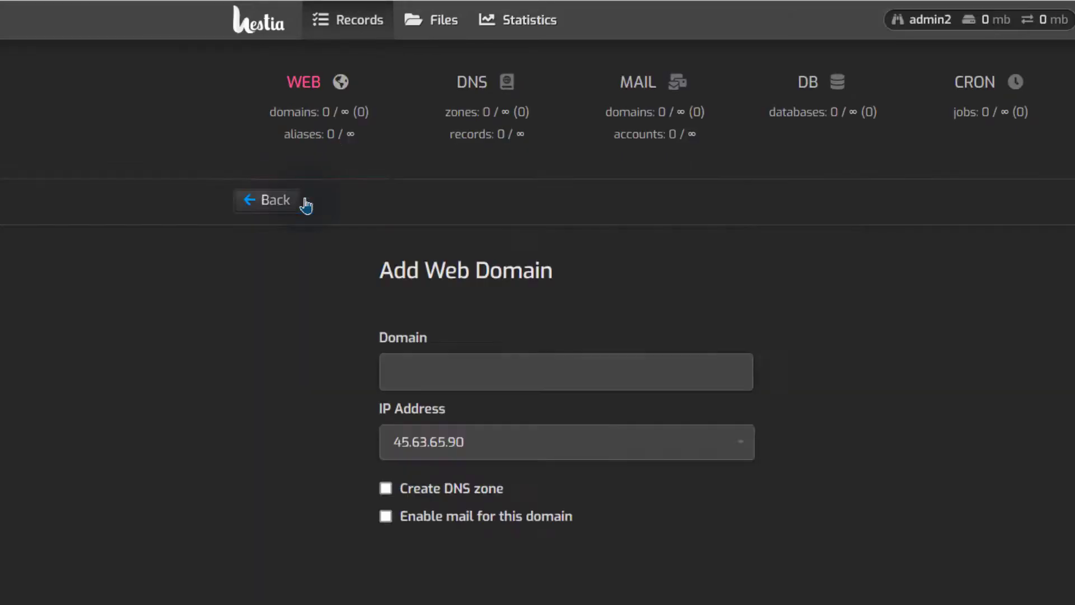
{"action": "right_click", "coordinate": [414, 364]}
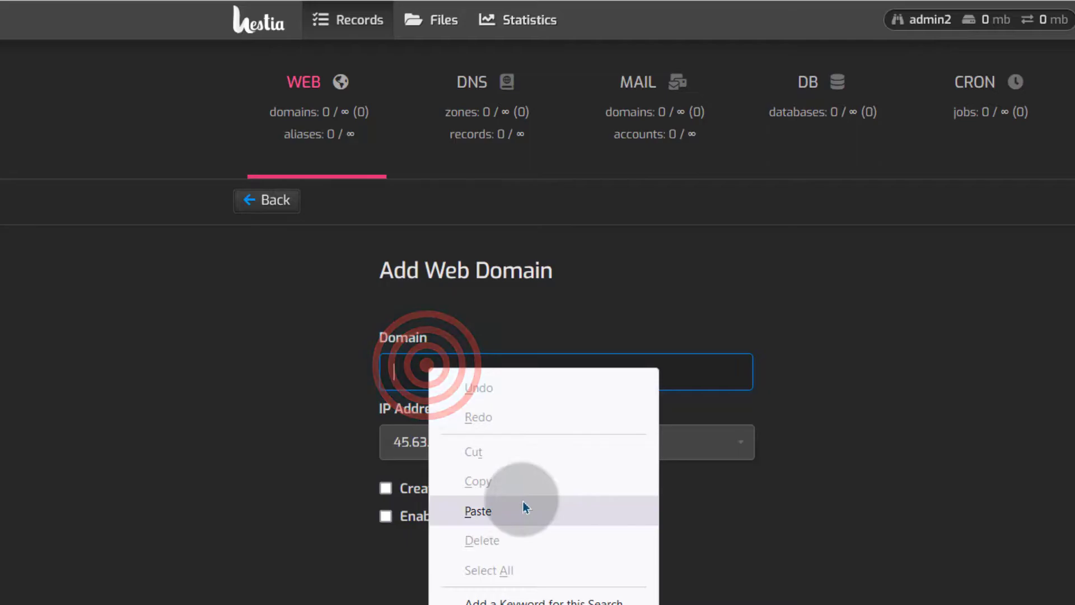
{"action": "left_click", "coordinate": [521, 504]}
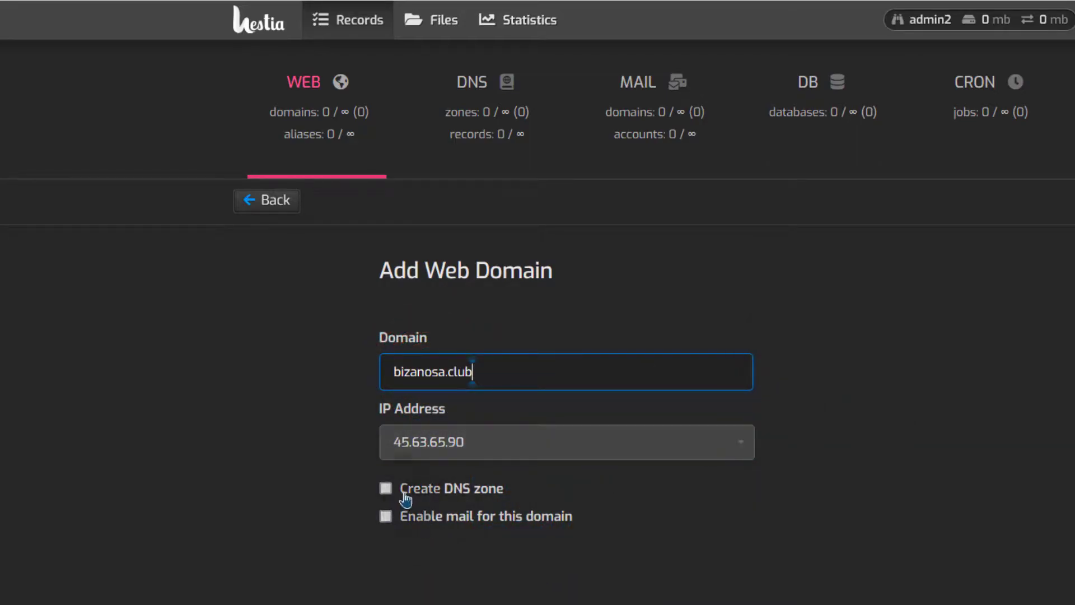
{"action": "left_click", "coordinate": [387, 489]}
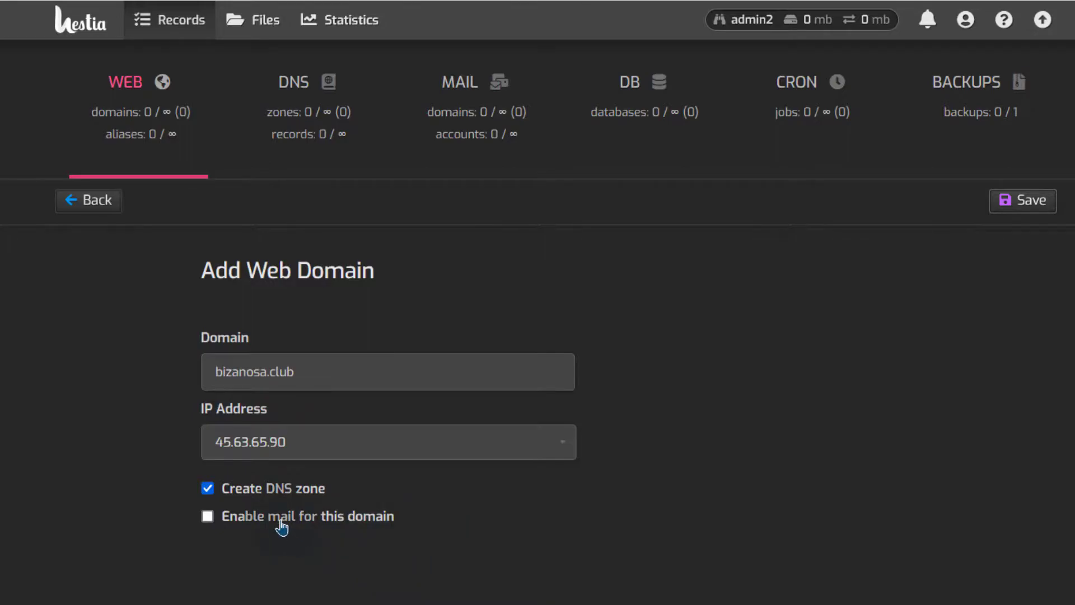
{"action": "left_click", "coordinate": [1030, 212]}
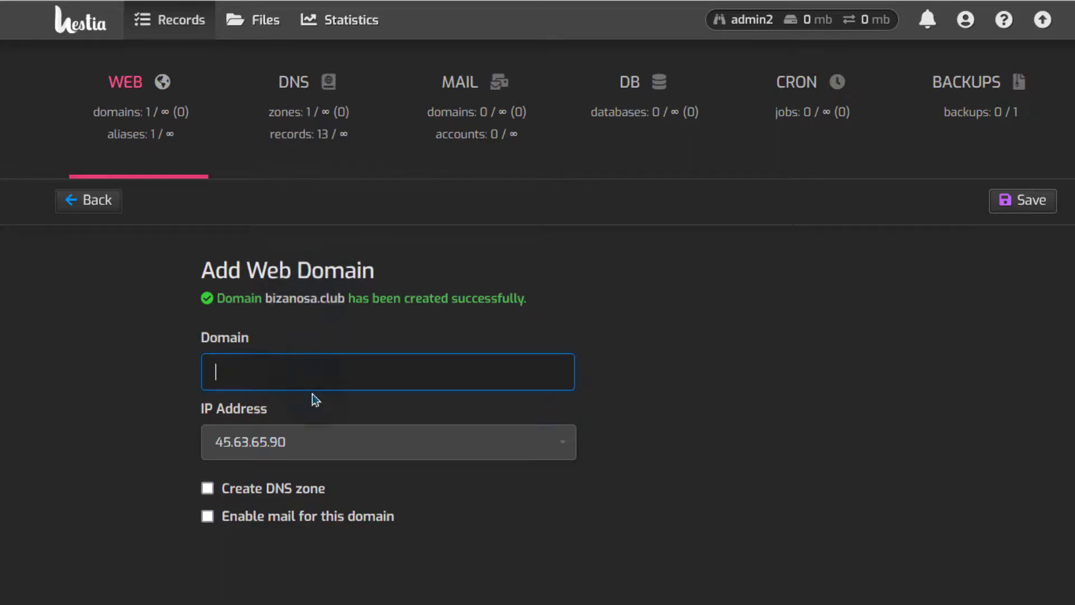
Step: Open the bizanosa.club DNS zone and review its NS, A, MX and TXT records
{"action": "left_click", "coordinate": [294, 87]}
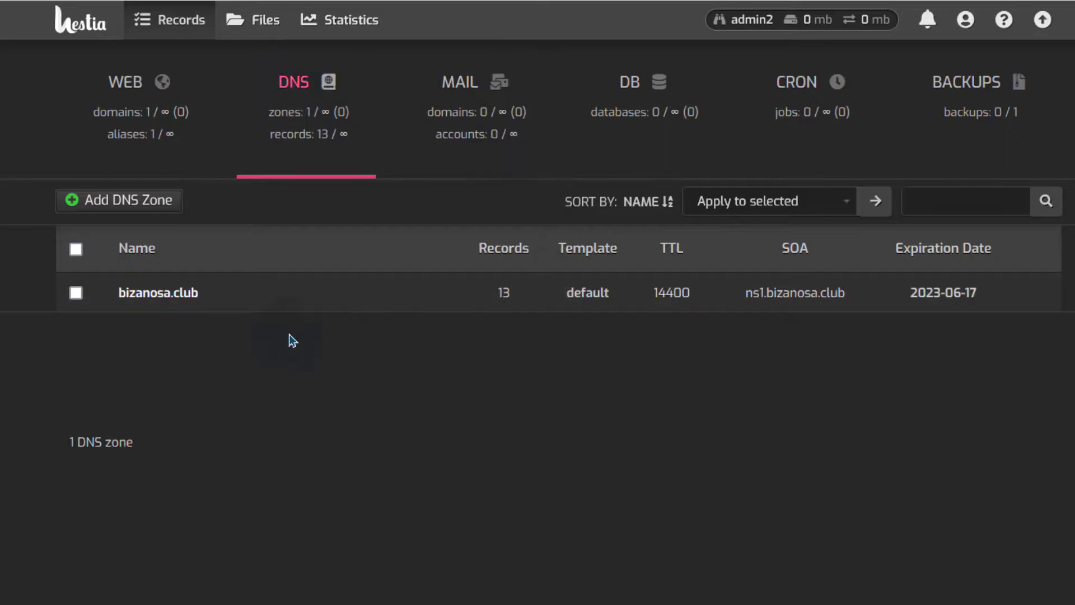
{"action": "left_click", "coordinate": [157, 293]}
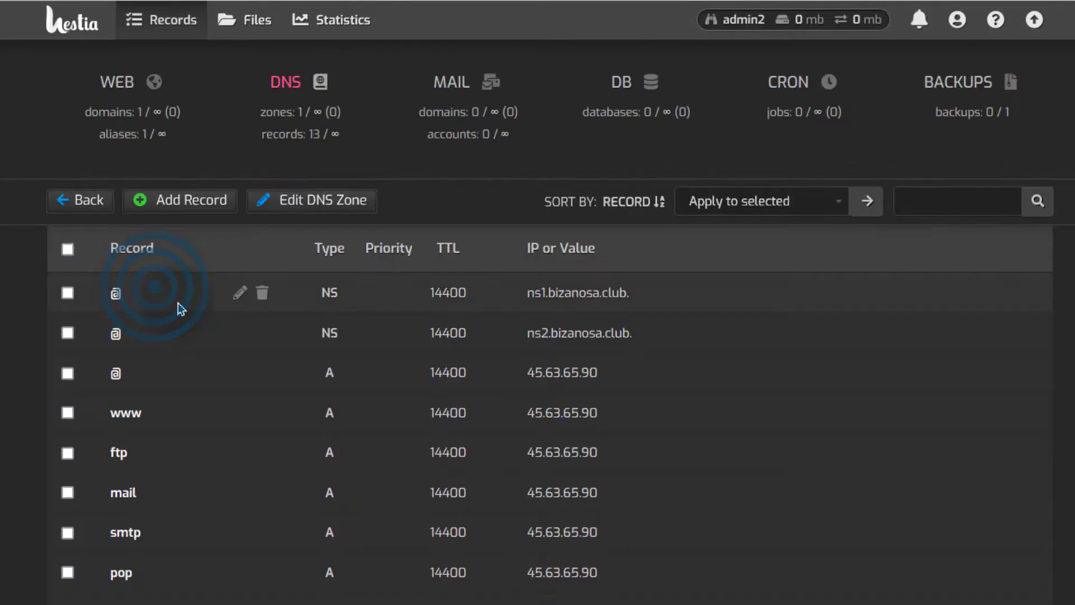
{"action": "scroll", "coordinate": [487, 291], "scroll_direction": "down", "scroll_amount": 5}
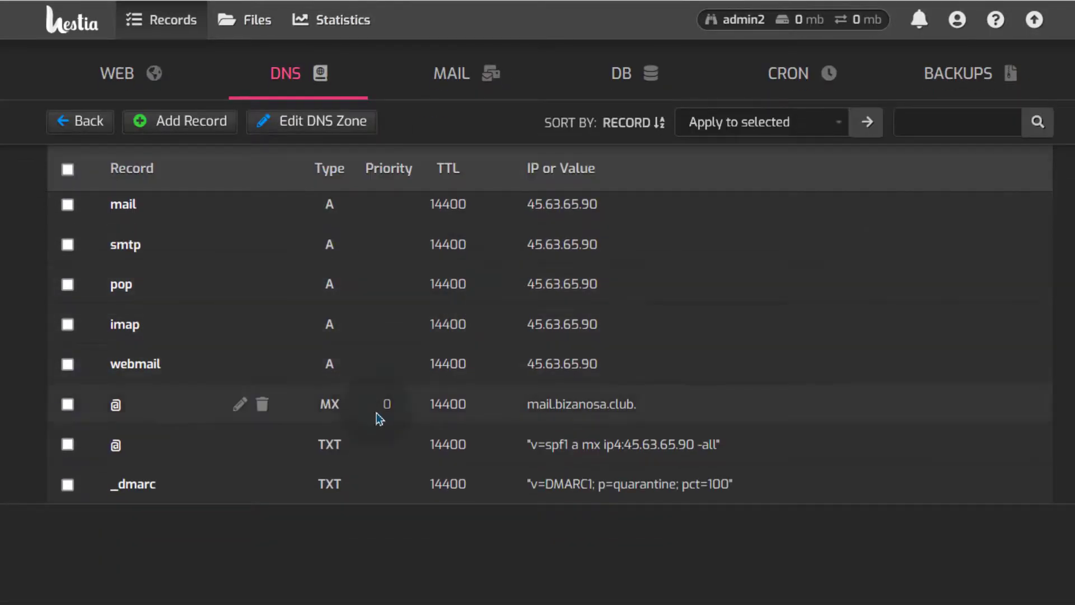
{"action": "scroll", "coordinate": [364, 387], "scroll_direction": "up", "scroll_amount": 5}
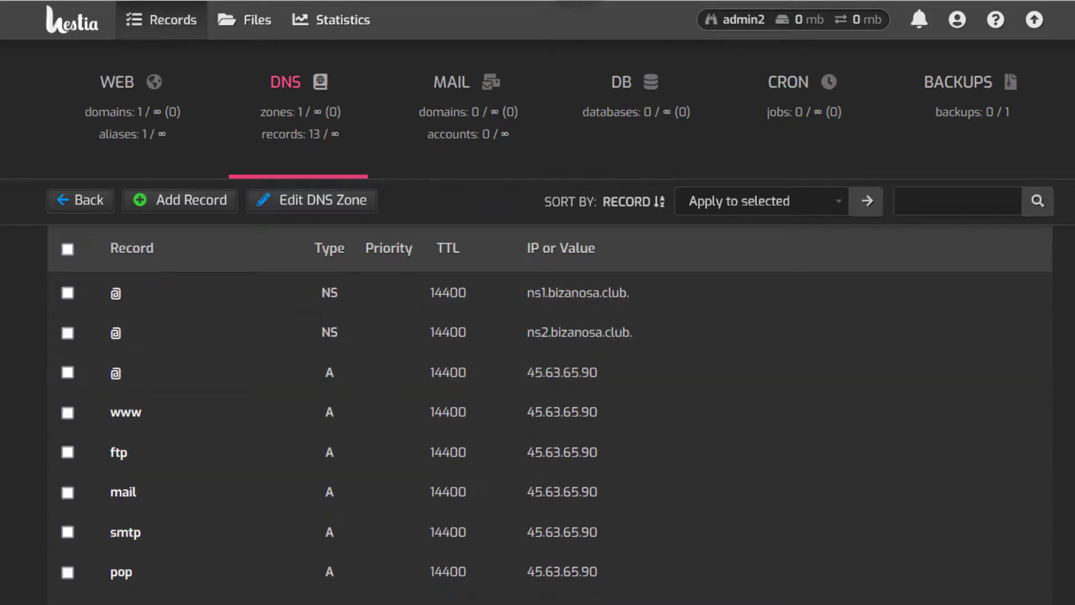
{"action": "scroll", "coordinate": [825, 386], "scroll_direction": "down", "scroll_amount": 5}
{"action": "scroll", "coordinate": [789, 398], "scroll_direction": "up", "scroll_amount": 3}
{"action": "scroll", "coordinate": [790, 399], "scroll_direction": "up", "scroll_amount": 2}
Step: Select all DNS records, view the bizanosa.club zone settings, and return to the record list
{"action": "left_click", "coordinate": [68, 251]}
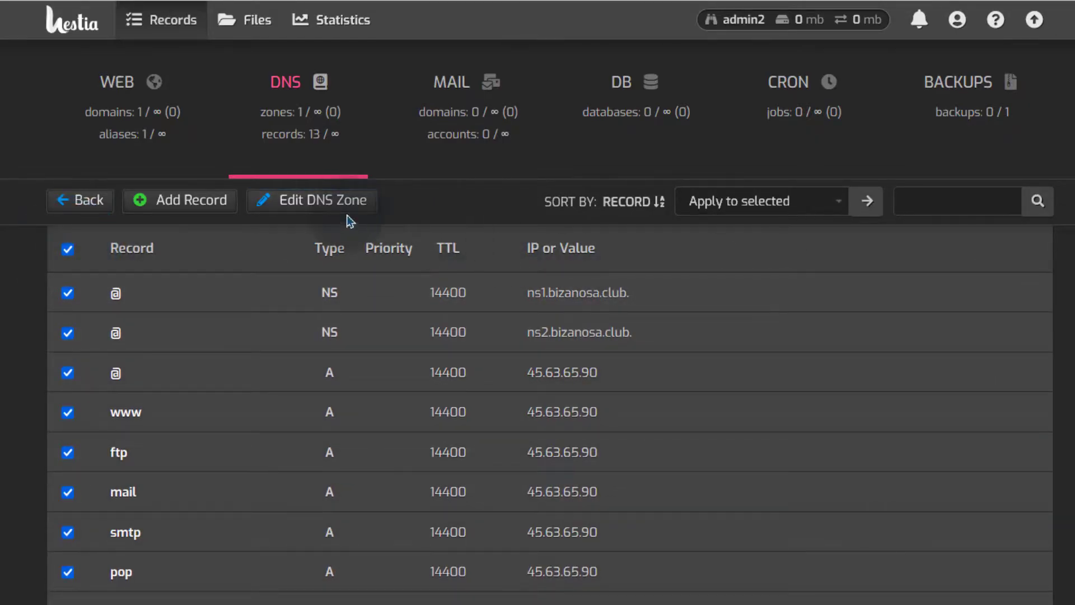
{"action": "left_click", "coordinate": [307, 202]}
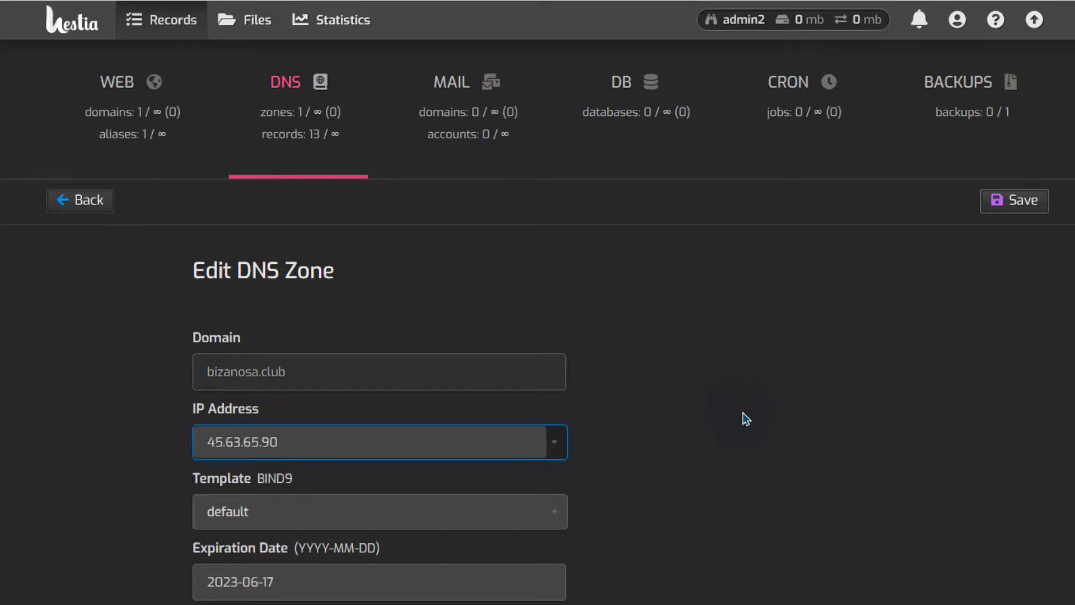
{"action": "scroll", "coordinate": [744, 419], "scroll_direction": "down", "scroll_amount": 3}
{"action": "left_click", "coordinate": [678, 426]}
{"action": "left_click", "coordinate": [122, 386]}
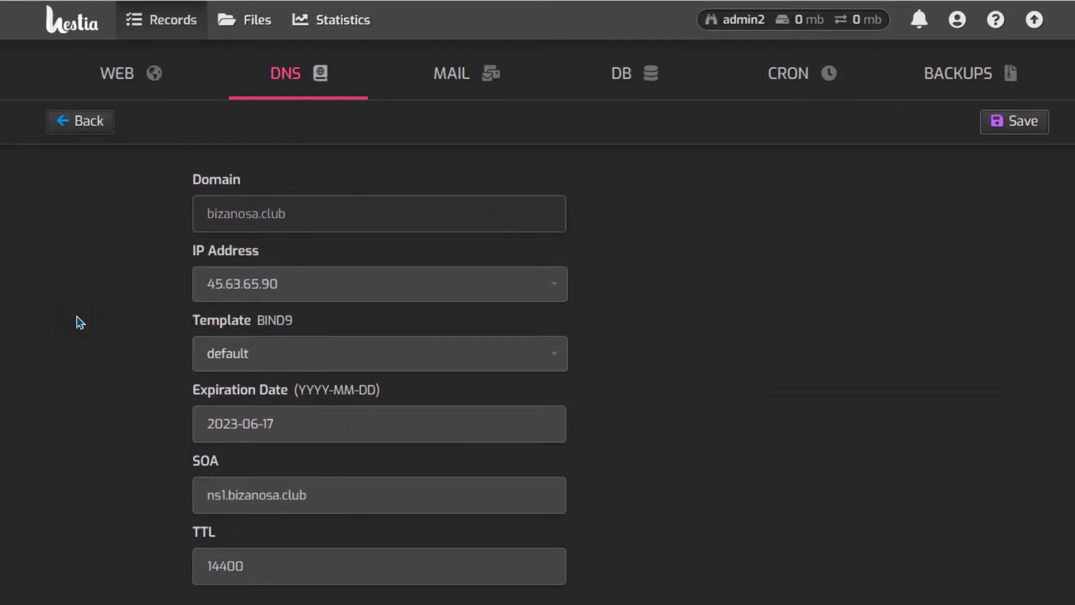
{"action": "key", "text": "alt+Left"}
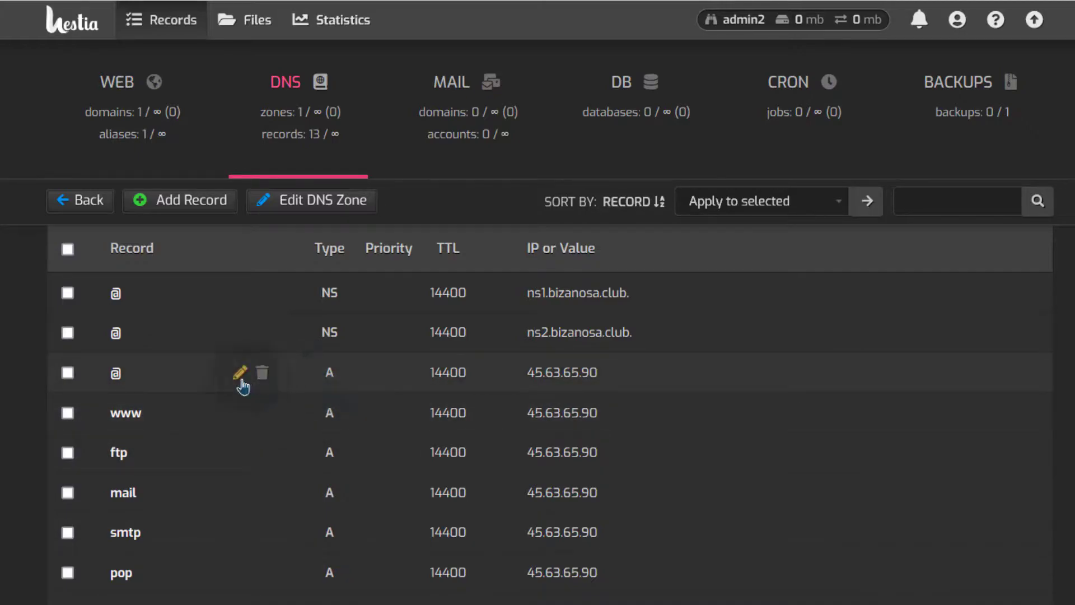
Step: Copy the IP address 45.63.65.90 from the root (@) A record of the zone
{"action": "left_click_drag", "start_coordinate": [607, 371], "coordinate": [563, 380]}
{"action": "right_click", "coordinate": [535, 375]}
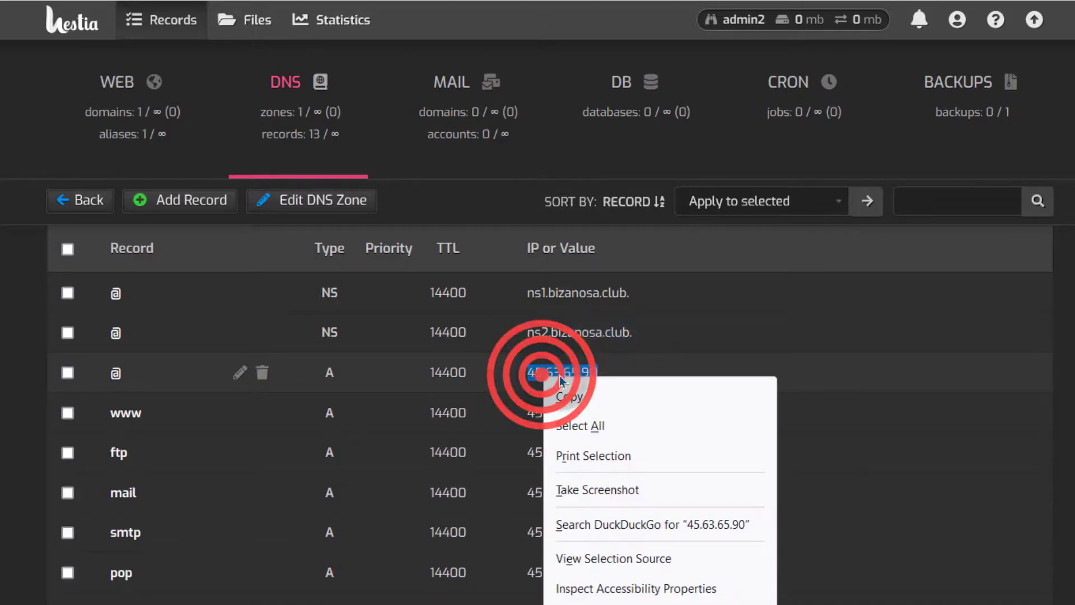
{"action": "left_click", "coordinate": [573, 390]}
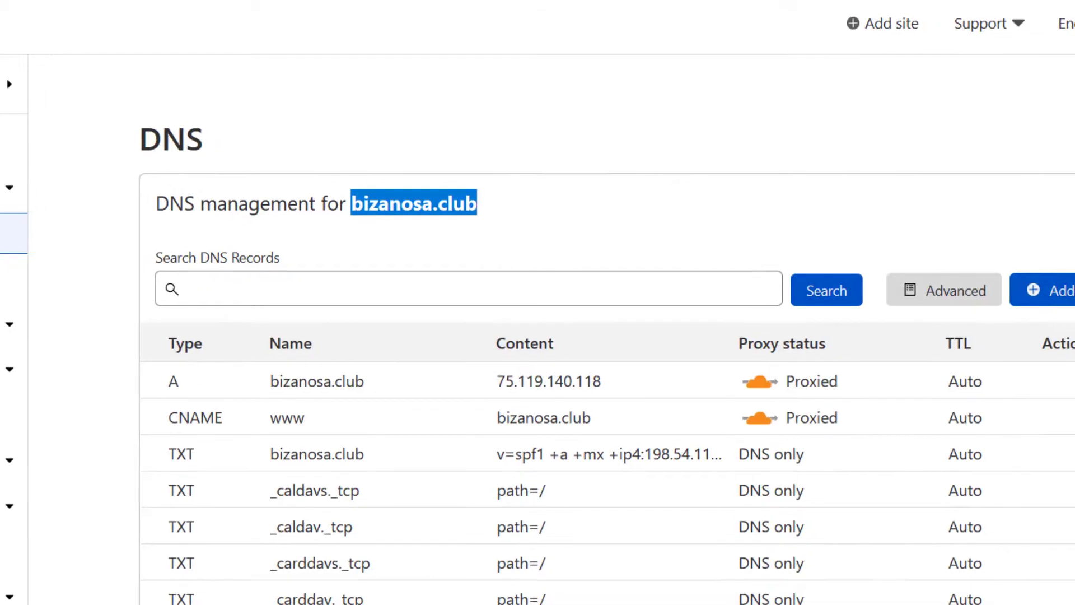
Step: Switch to Cloudflare's DNS management for bizanosa.club, start a new DNS record, and look over the existing records
{"action": "scroll", "coordinate": [228, 264], "scroll_direction": "down", "scroll_amount": 3}
{"action": "scroll", "coordinate": [228, 264], "scroll_direction": "up", "scroll_amount": 3}
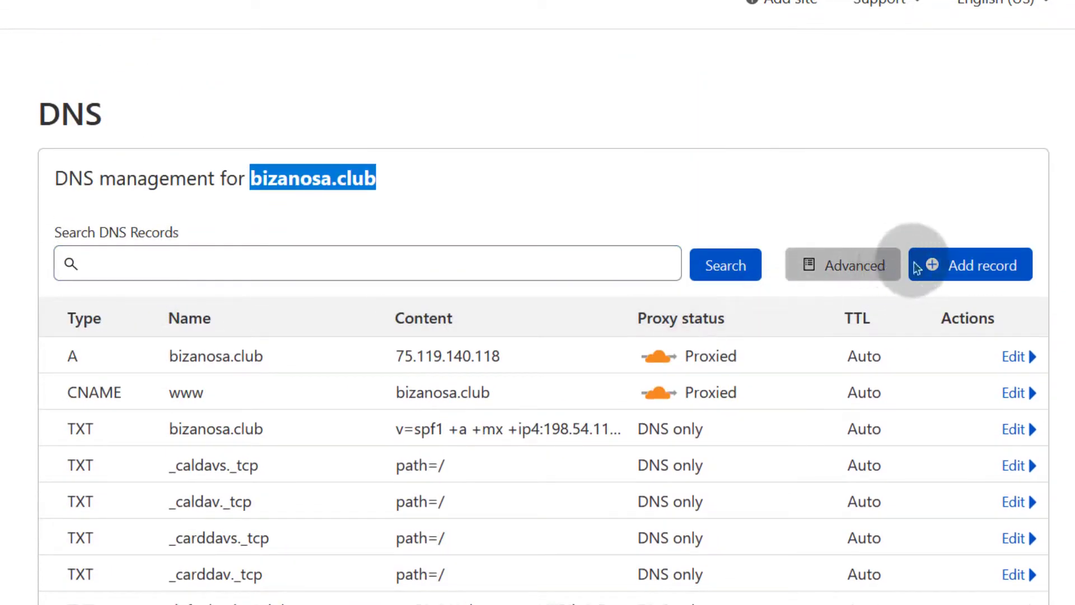
{"action": "left_click", "coordinate": [952, 263]}
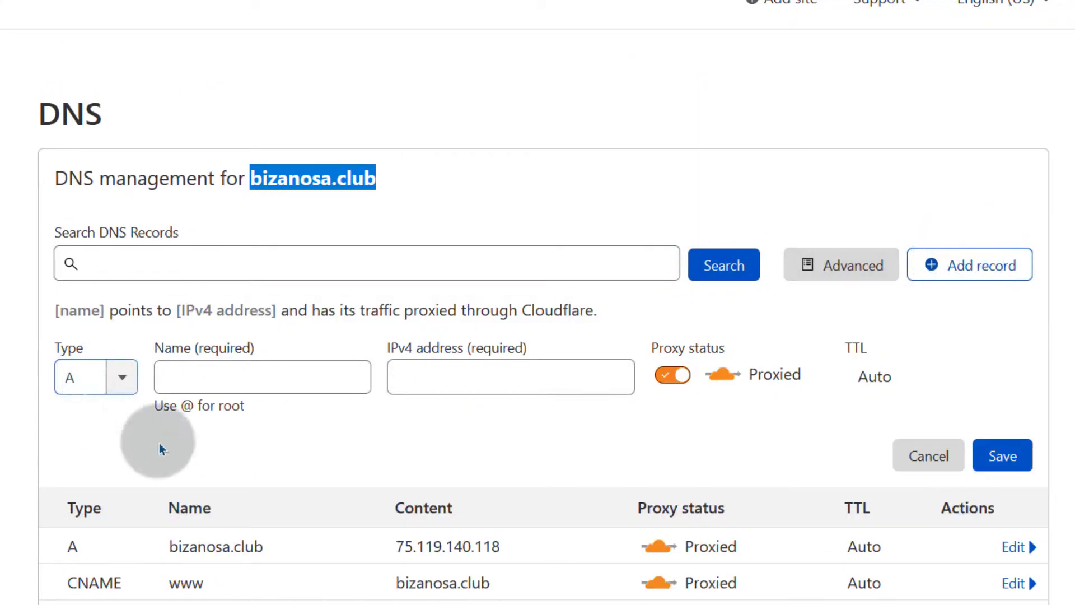
{"action": "scroll", "coordinate": [308, 444], "scroll_direction": "down", "scroll_amount": 4}
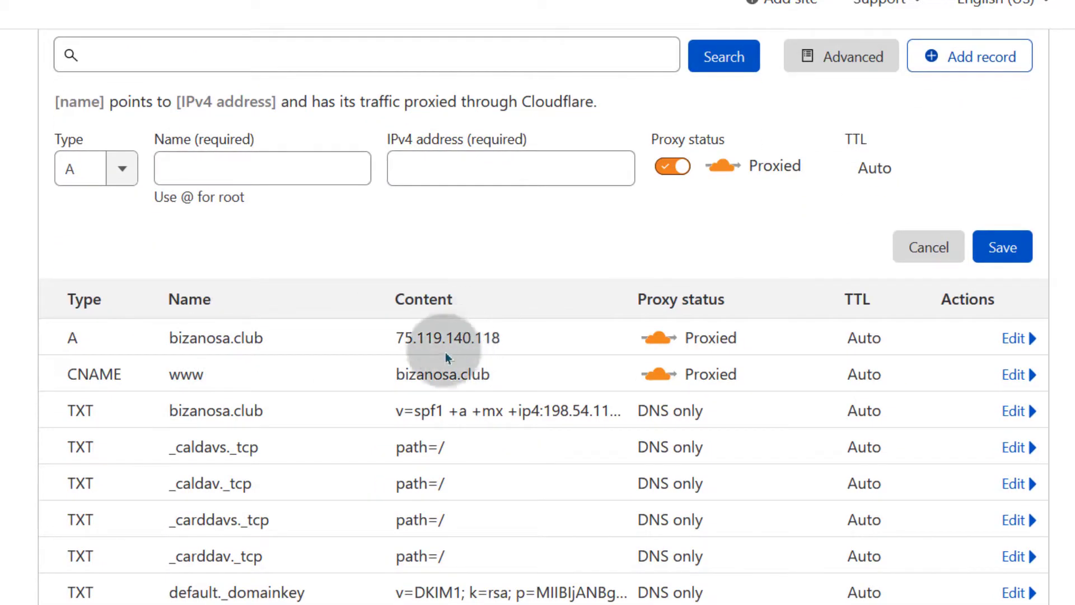
{"action": "left_click", "coordinate": [452, 332]}
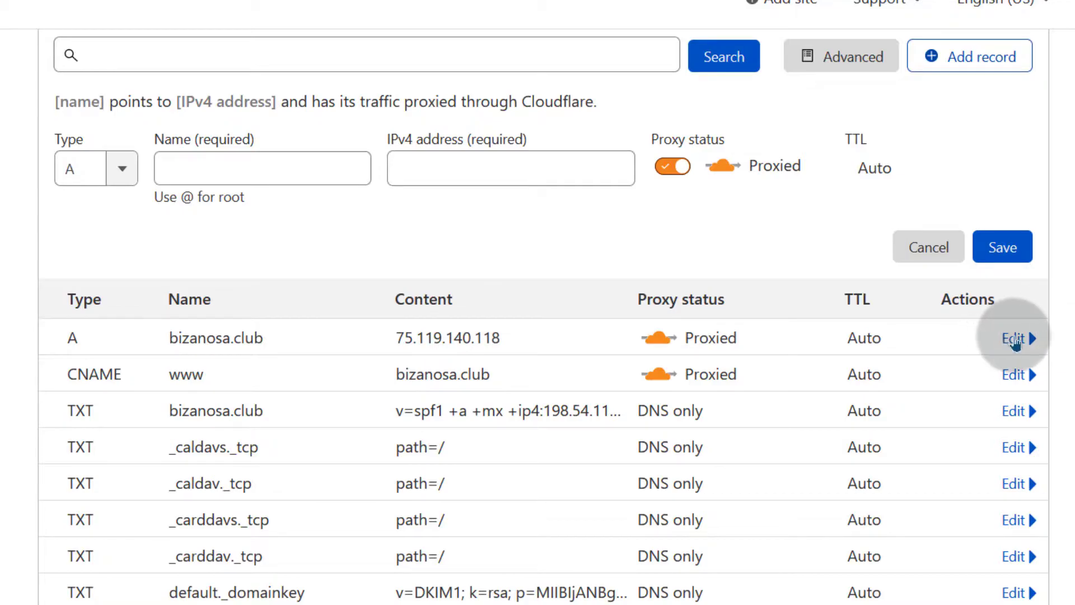
Step: Set the IPv4 address of the existing bizanosa.club A record to 45.63.65.90 and save it
{"action": "left_click", "coordinate": [1013, 337]}
{"action": "left_click", "coordinate": [511, 403]}
{"action": "double_click", "coordinate": [509, 401]}
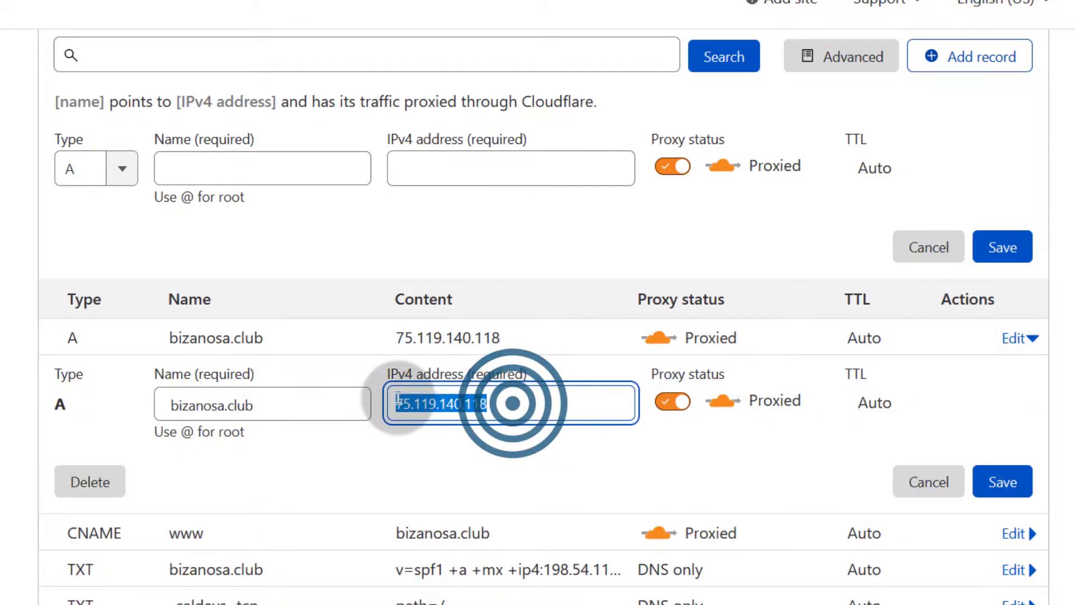
{"action": "right_click", "coordinate": [417, 404]}
{"action": "left_click", "coordinate": [458, 164]}
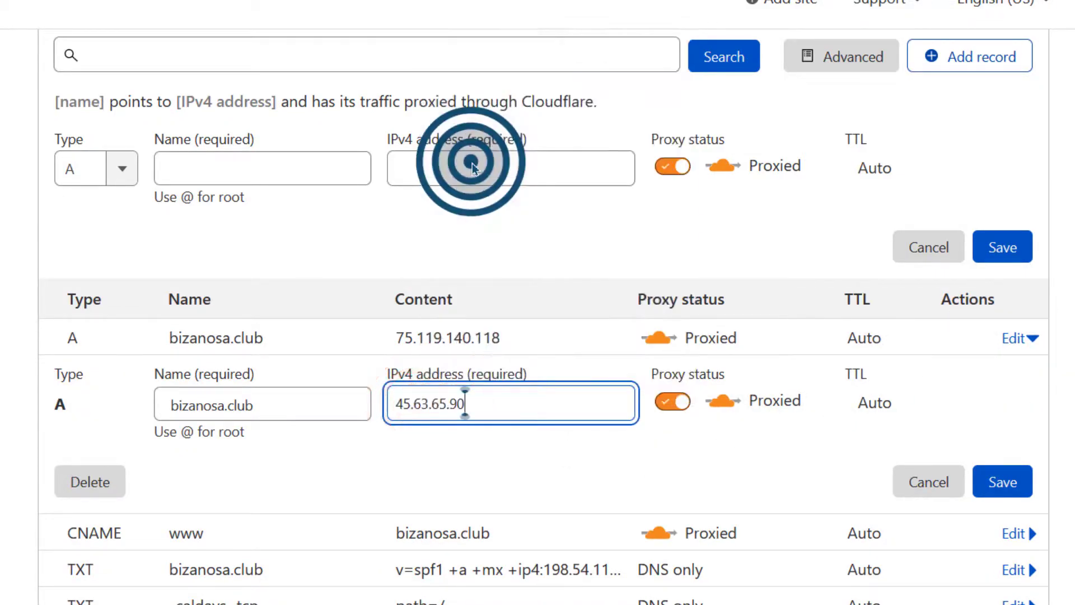
{"action": "left_click", "coordinate": [990, 495]}
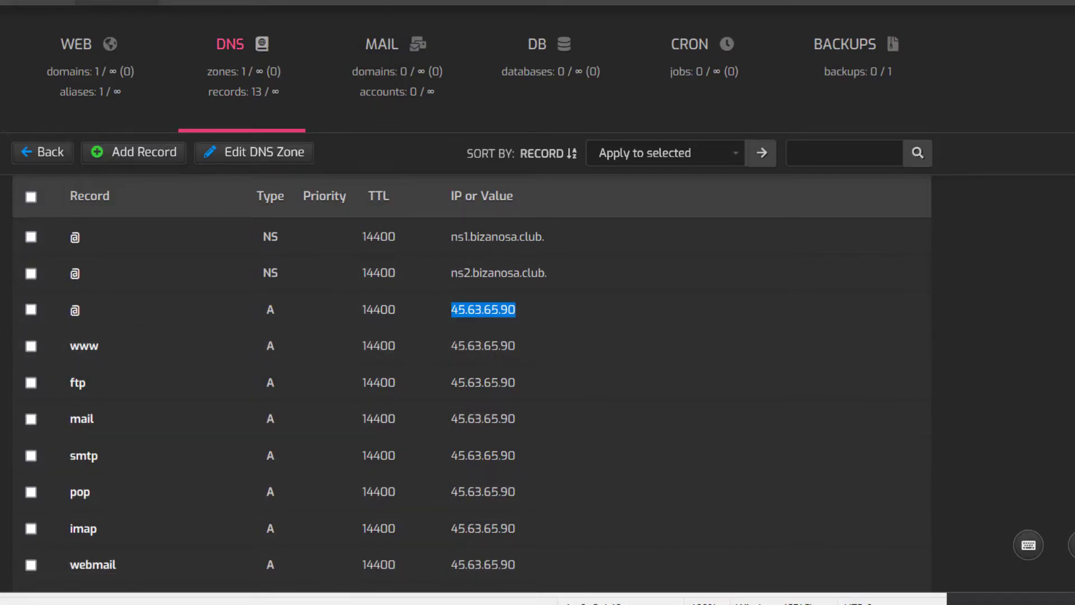
Step: Compare the Hestia zone's records with those in Cloudflare, and look through the record types available for a new record
{"action": "key", "text": "ctrl+Tab"}
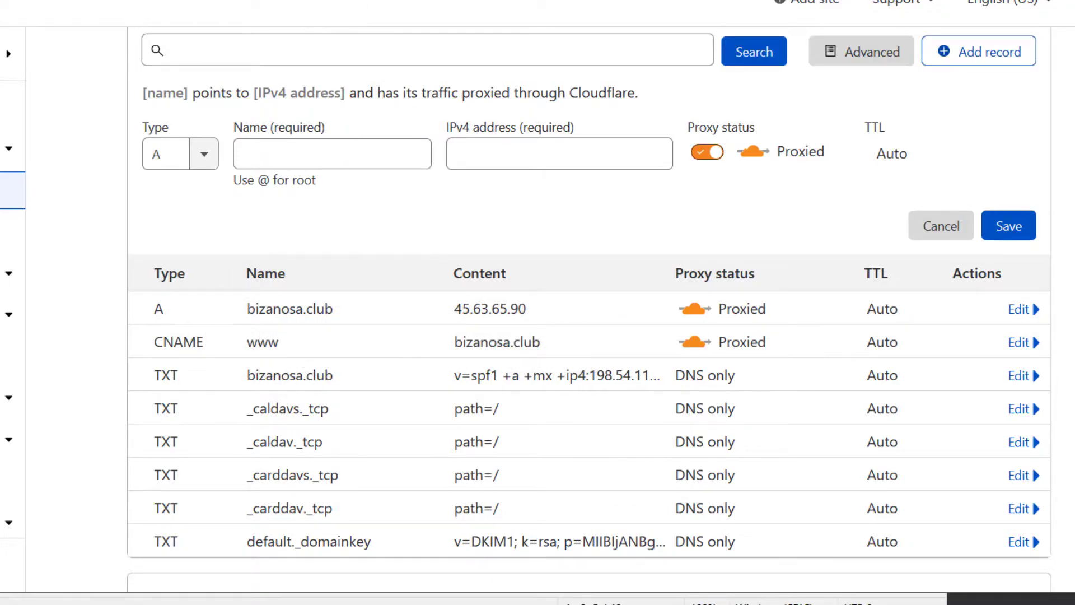
{"action": "key", "text": "ctrl+Tab"}
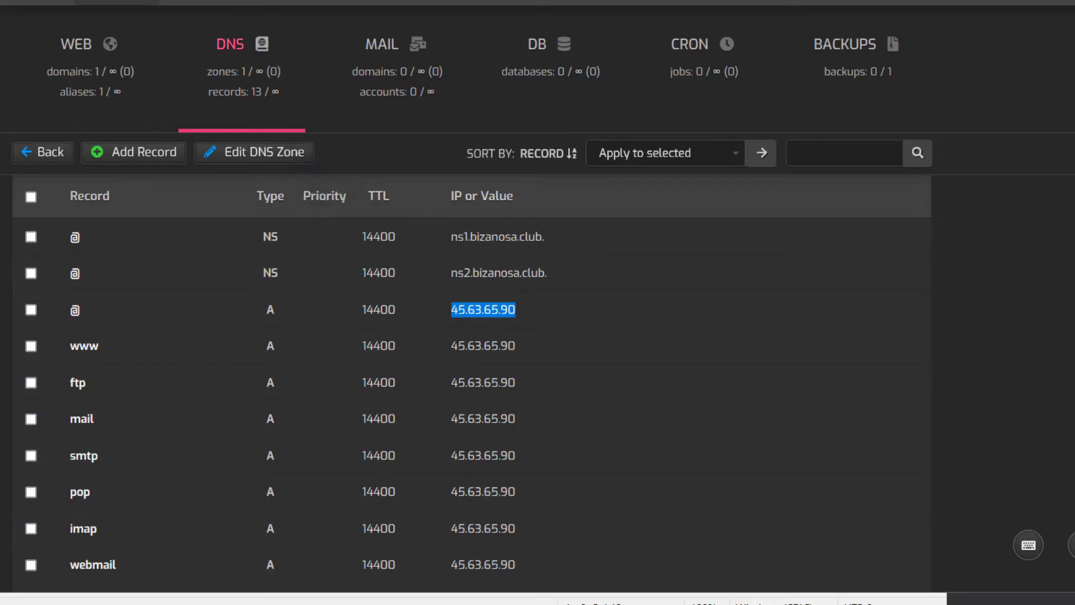
{"action": "scroll", "coordinate": [180, 384], "scroll_direction": "down", "scroll_amount": 2}
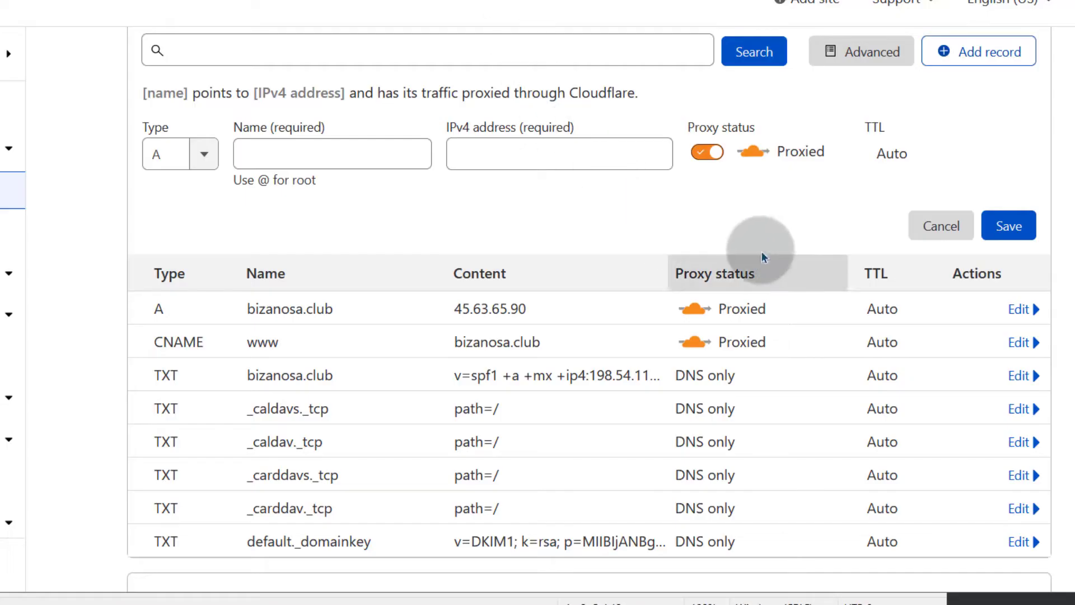
{"action": "left_click", "coordinate": [203, 154]}
{"action": "scroll", "coordinate": [185, 297], "scroll_direction": "up", "scroll_amount": 3}
{"action": "scroll", "coordinate": [168, 381], "scroll_direction": "down", "scroll_amount": 4}
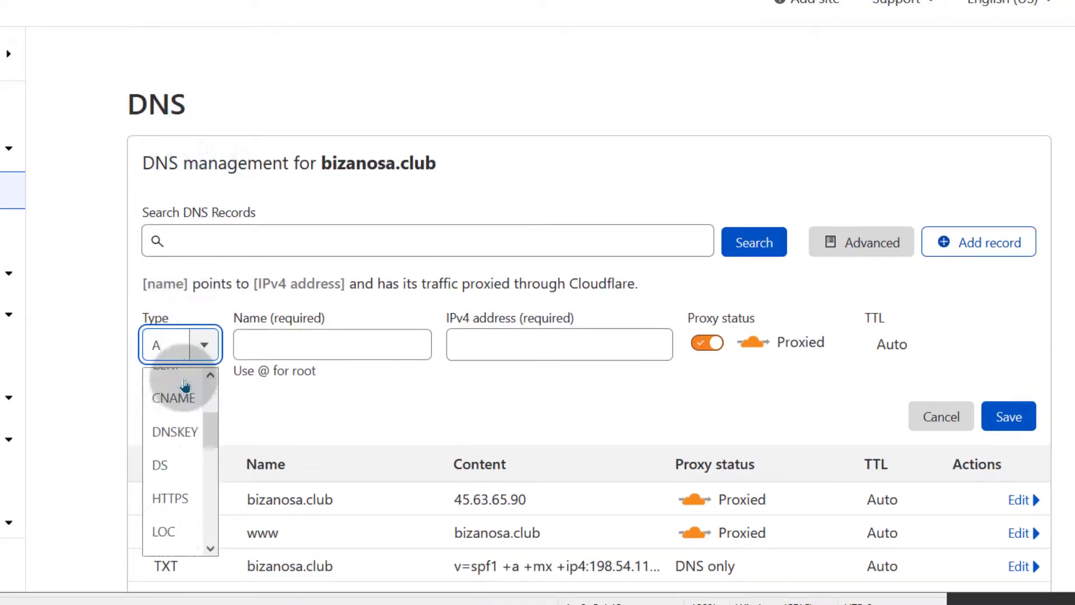
{"action": "scroll", "coordinate": [319, 421], "scroll_direction": "down", "scroll_amount": 2}
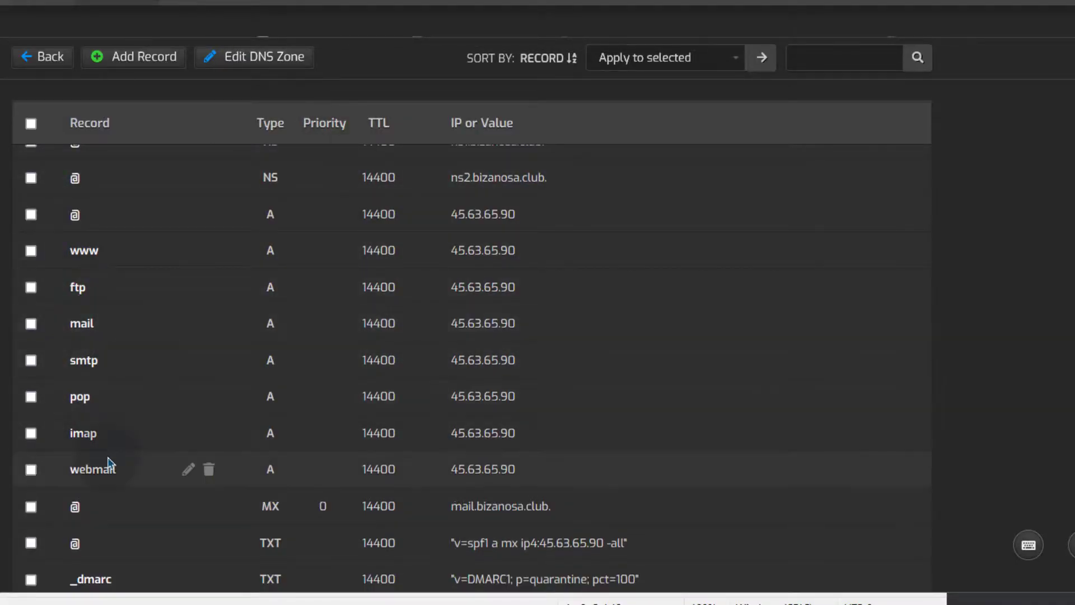
{"action": "scroll", "coordinate": [112, 448], "scroll_direction": "down", "scroll_amount": 2}
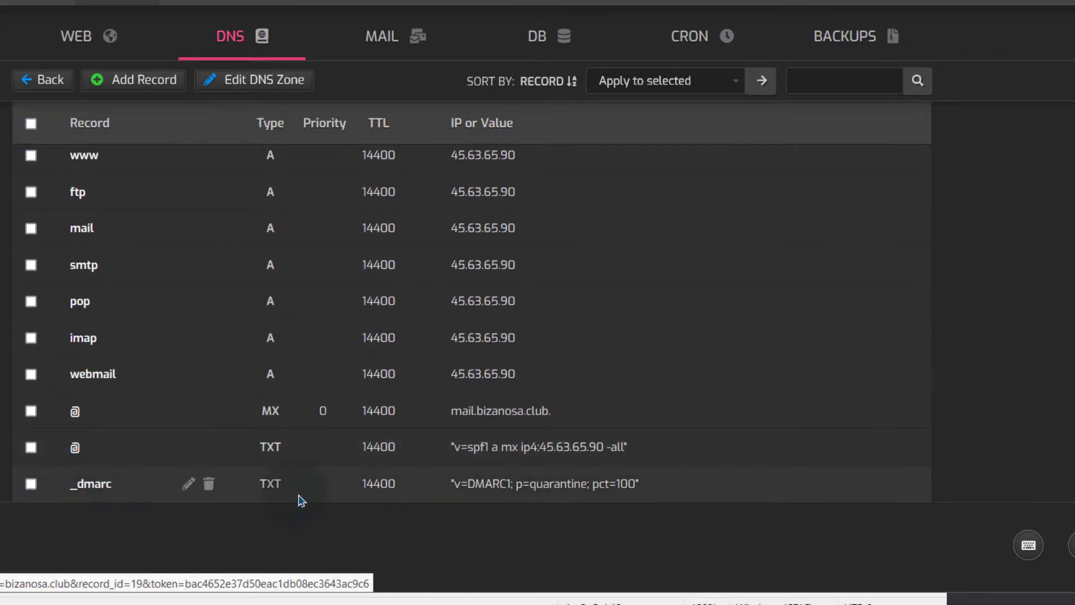
{"action": "scroll", "coordinate": [93, 432], "scroll_direction": "up", "scroll_amount": 1}
{"action": "scroll", "coordinate": [94, 432], "scroll_direction": "up", "scroll_amount": 2}
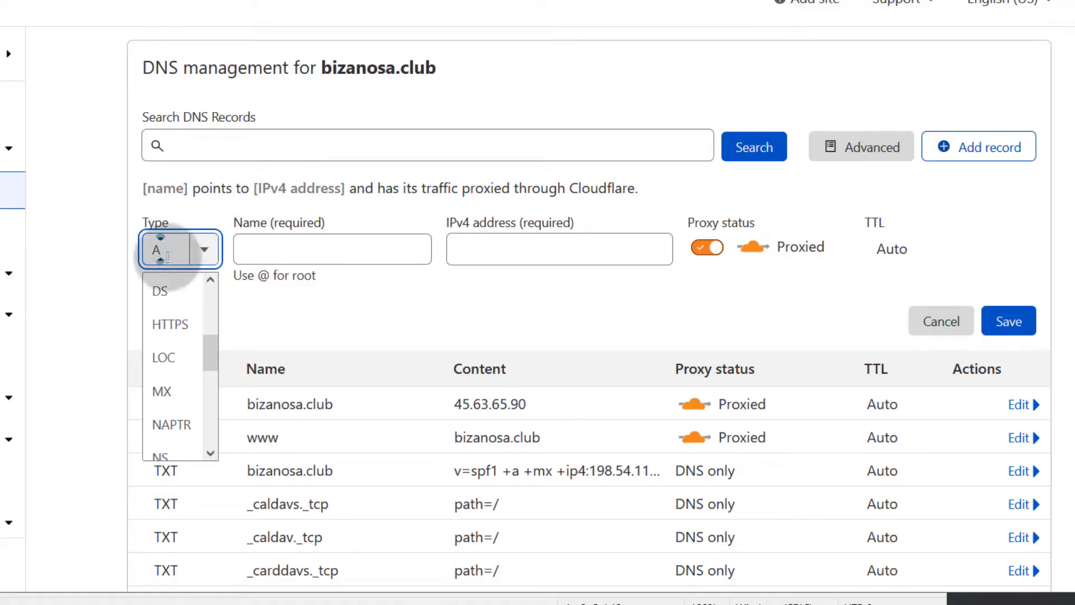
Step: Add an A record named ftp pointing to the IPv4 address 45.63.65.90, with proxying on, and save it
{"action": "left_click", "coordinate": [162, 255]}
{"action": "left_click", "coordinate": [204, 250]}
{"action": "left_click", "coordinate": [204, 249]}
{"action": "left_click", "coordinate": [161, 282]}
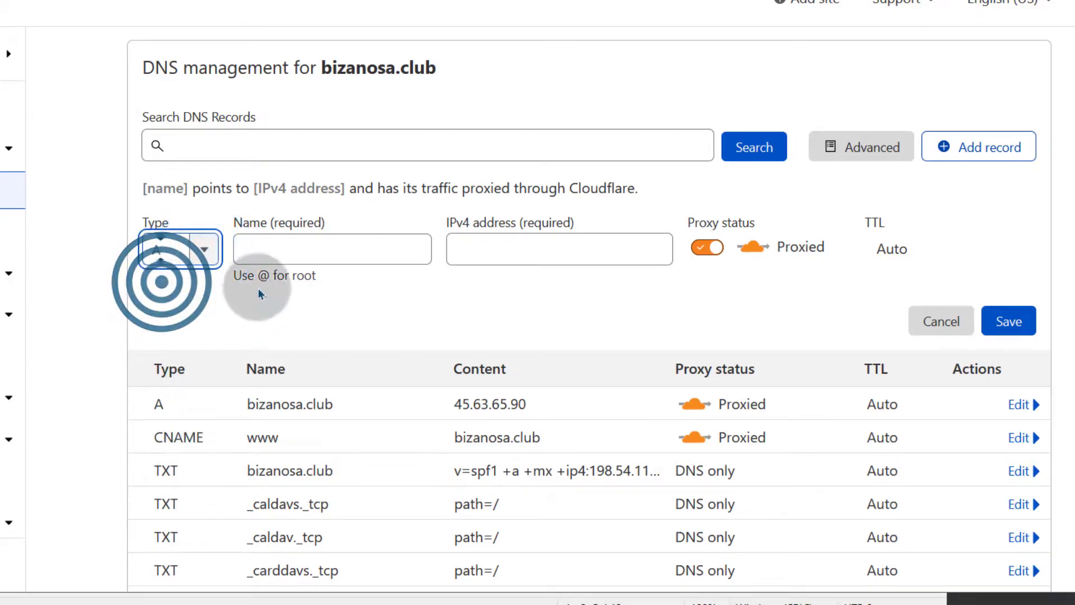
{"action": "left_click", "coordinate": [260, 246]}
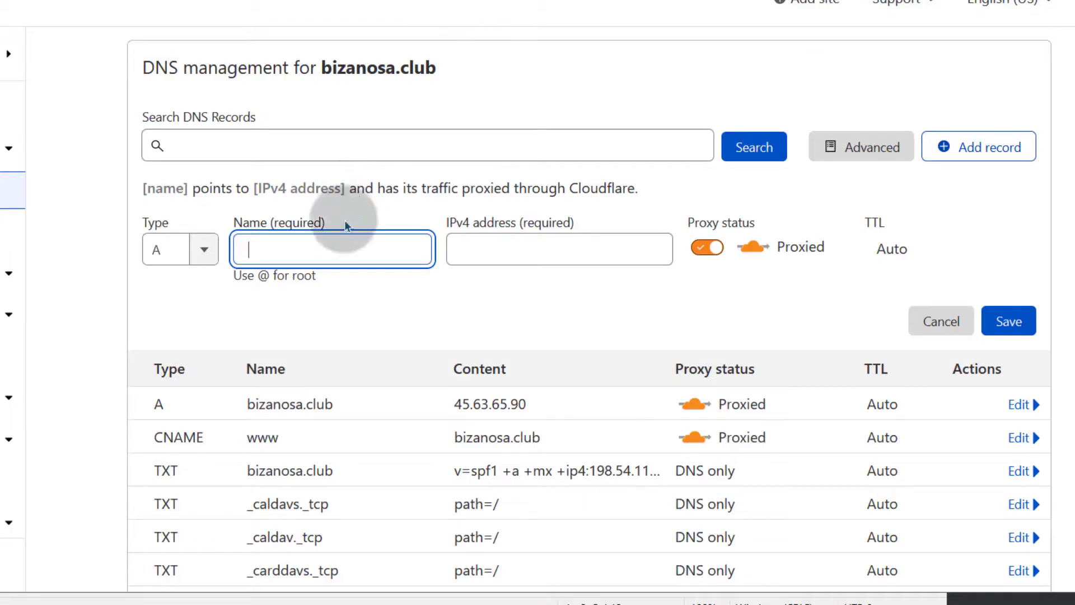
{"action": "left_click", "coordinate": [280, 259]}
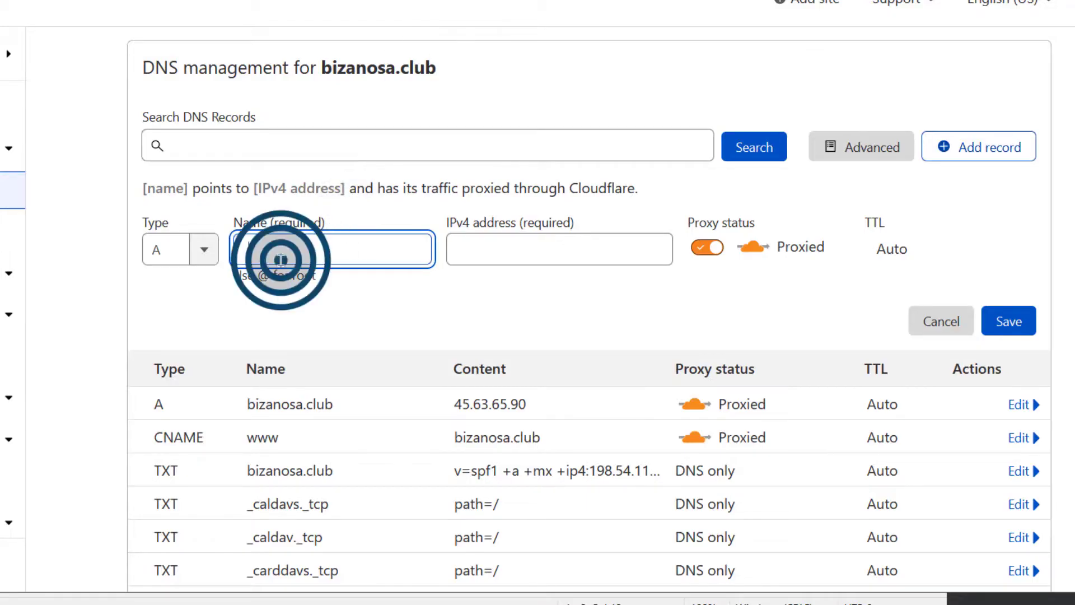
{"action": "type", "text": "ftp"}
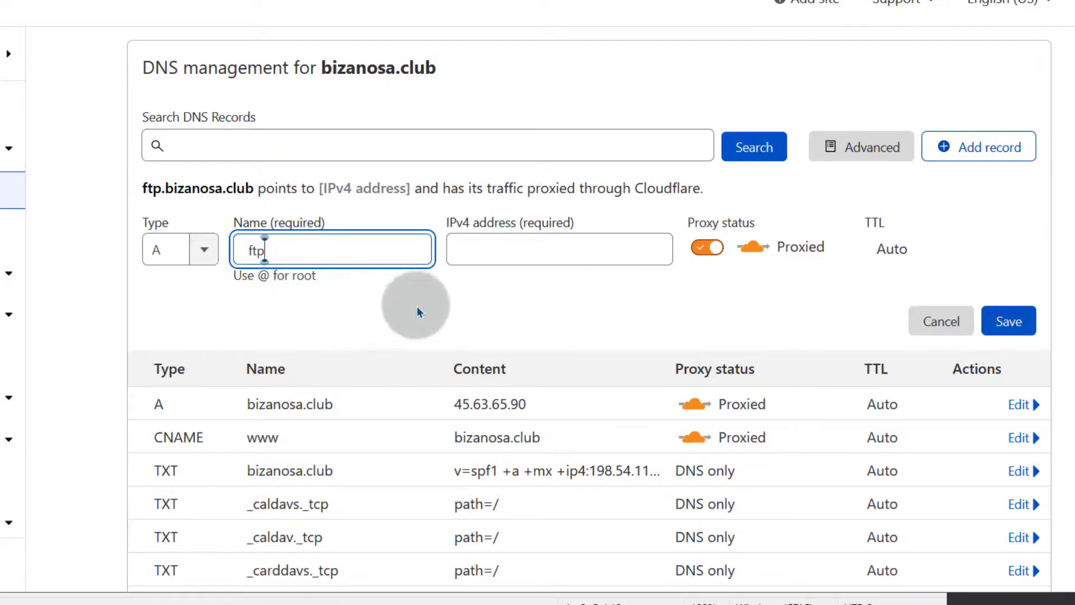
{"action": "left_click", "coordinate": [480, 248]}
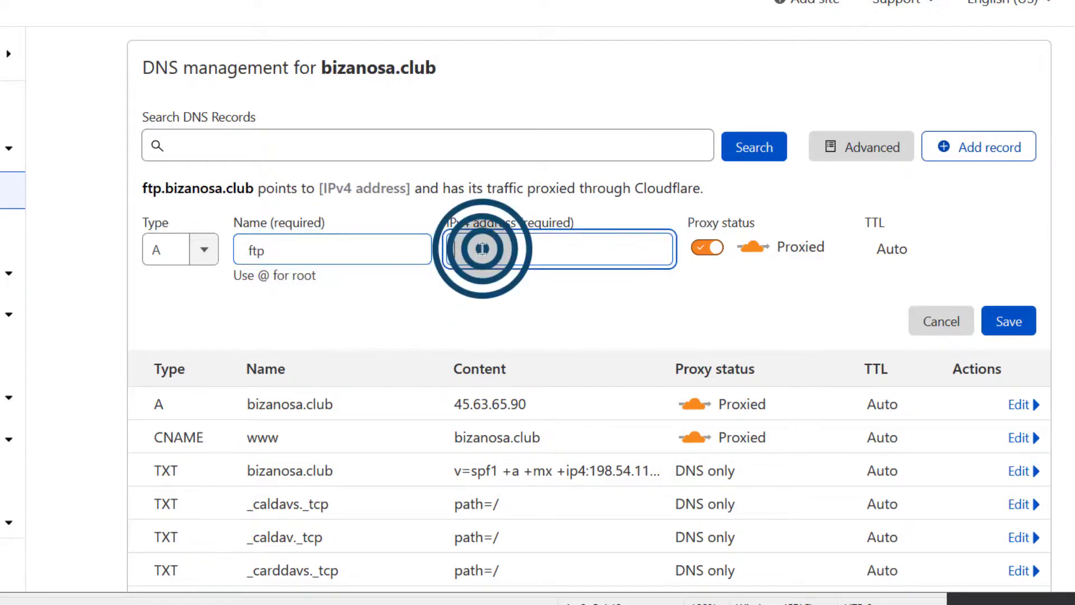
{"action": "right_click", "coordinate": [483, 250]}
{"action": "left_click", "coordinate": [530, 384]}
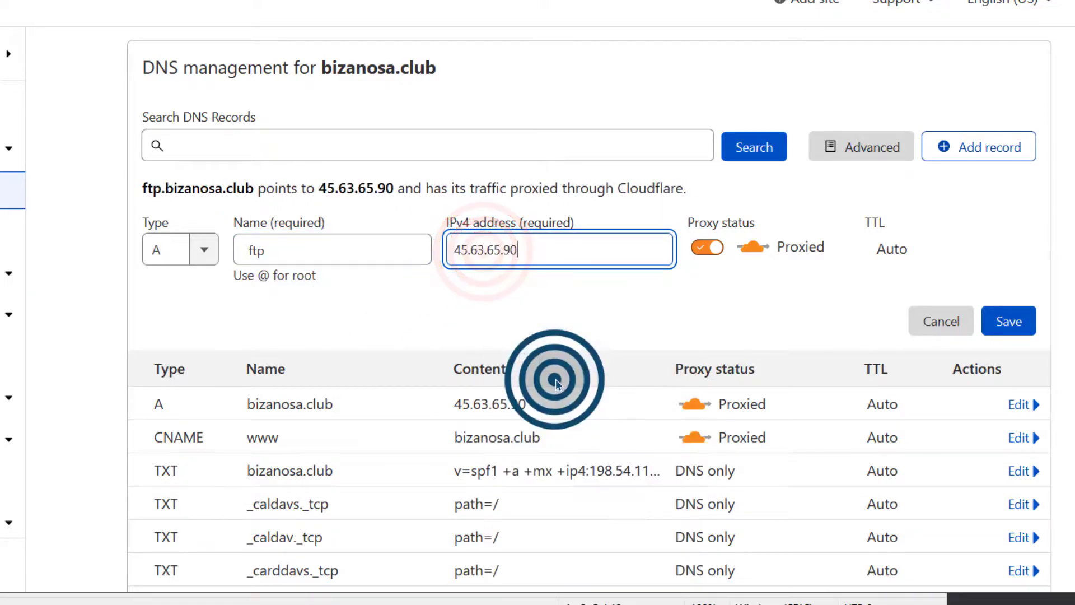
{"action": "left_click", "coordinate": [985, 323]}
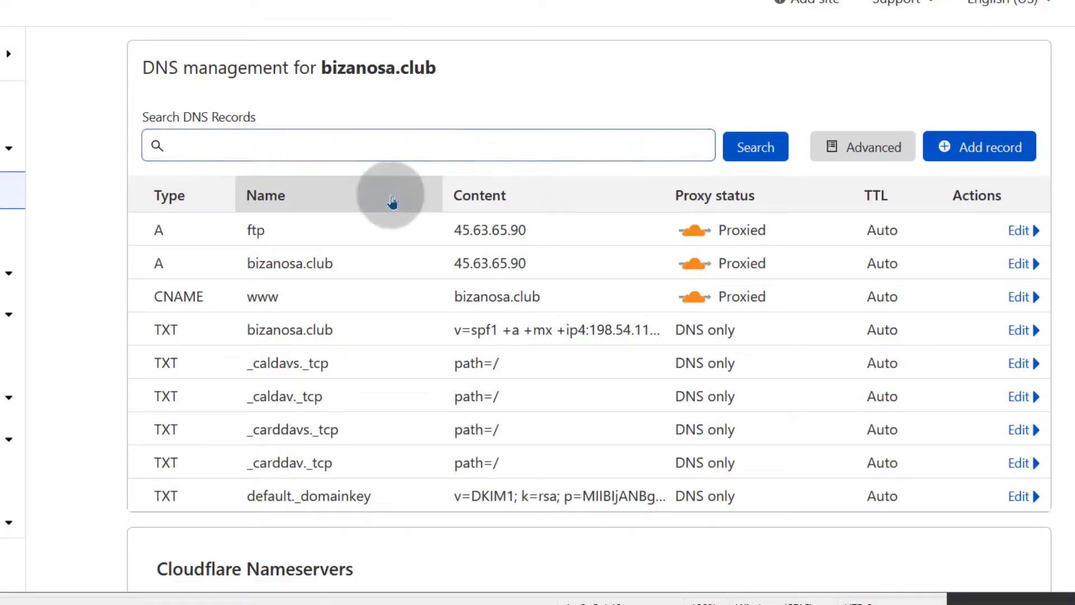
Step: Add and save another proxied A record named mail with the IPv4 address 45.63.65.90
{"action": "scroll", "coordinate": [833, 252], "scroll_direction": "up", "scroll_amount": 2}
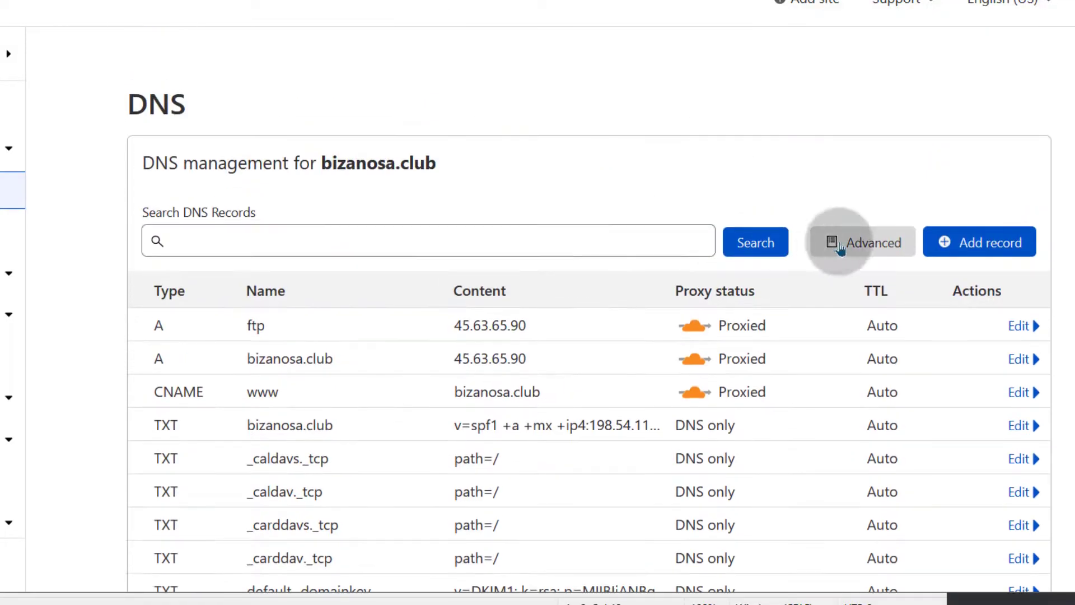
{"action": "left_click", "coordinate": [960, 241]}
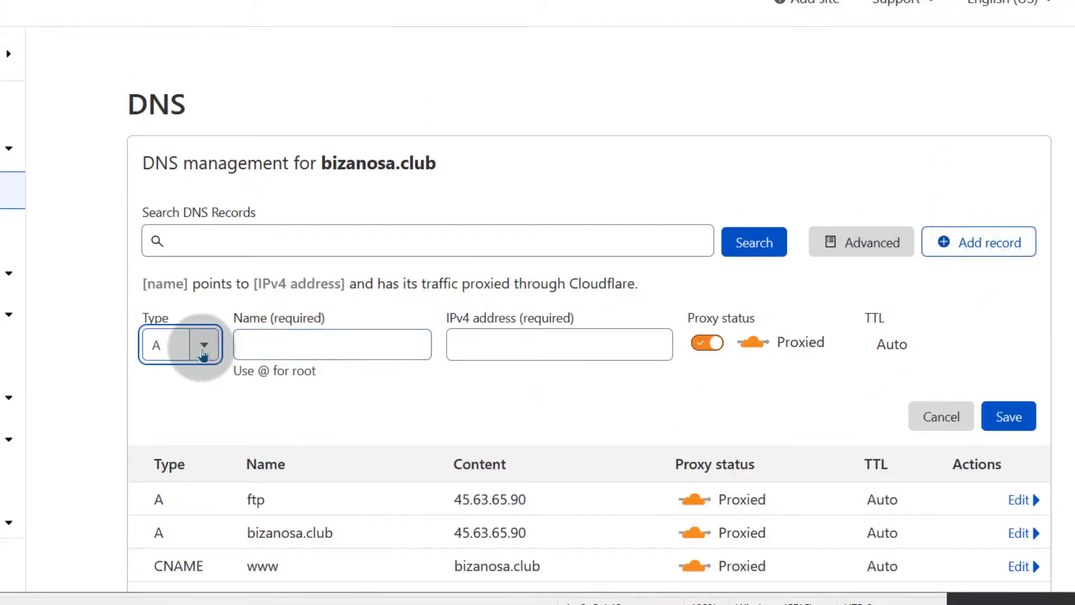
{"action": "left_click", "coordinate": [308, 338]}
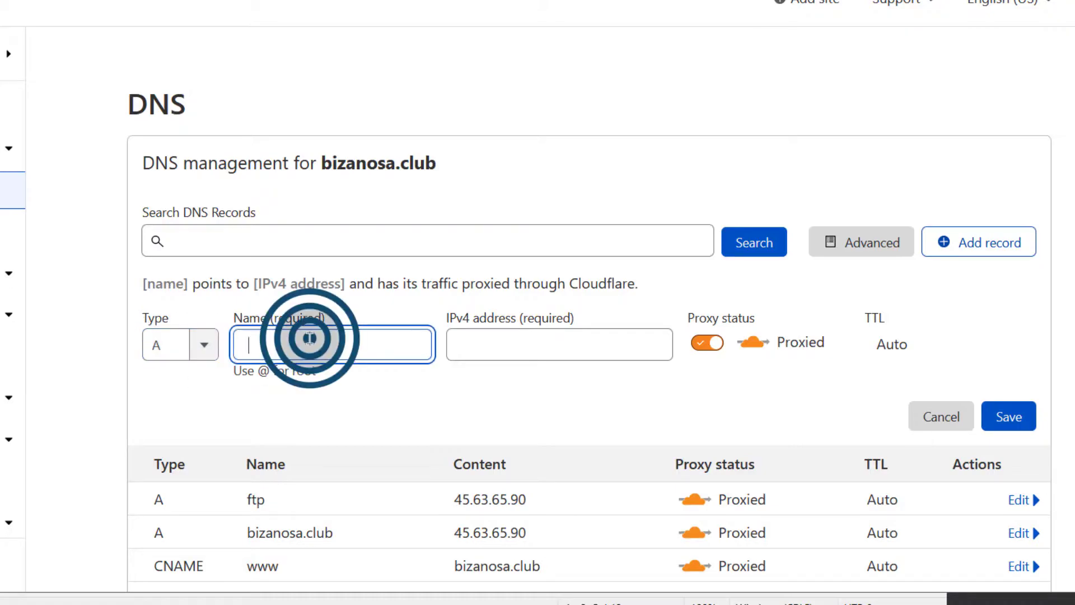
{"action": "type", "text": "mail"}
{"action": "right_click", "coordinate": [479, 343]}
{"action": "left_click", "coordinate": [565, 482]}
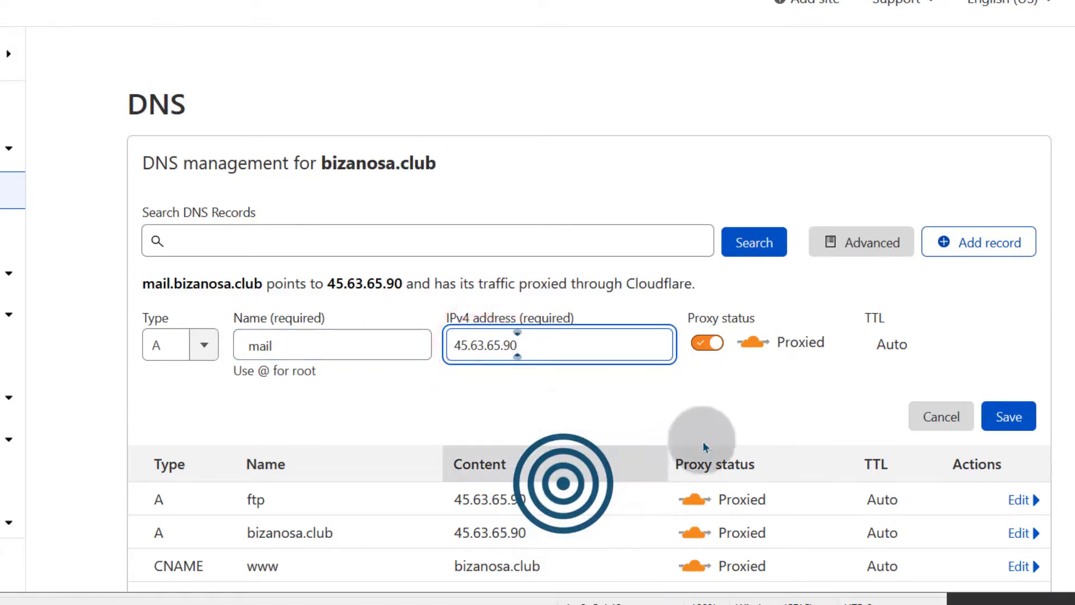
{"action": "left_click", "coordinate": [1009, 415]}
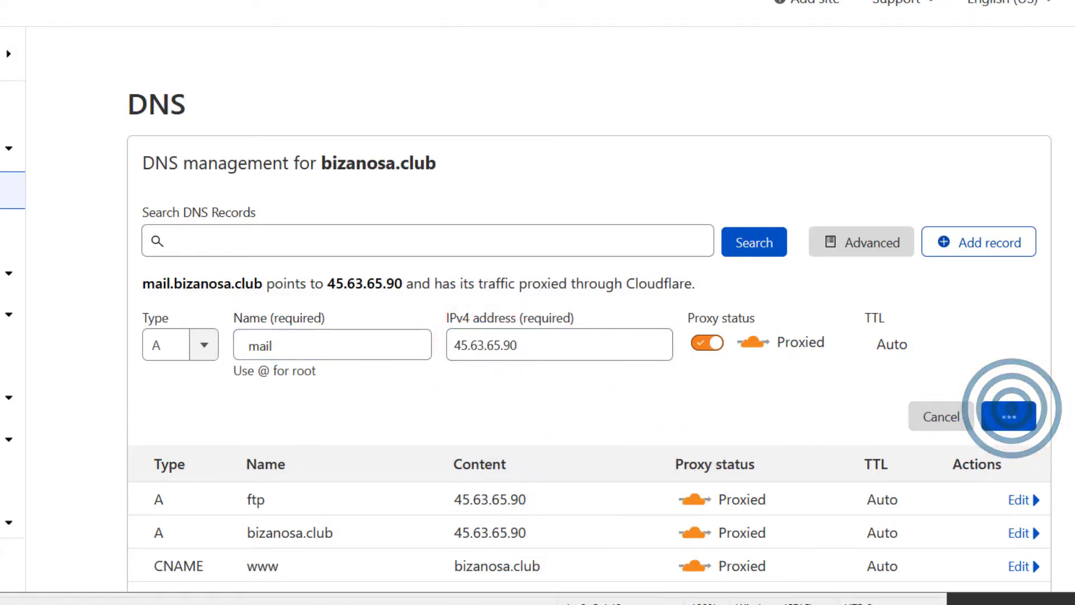
Step: Start another DNS record in Cloudflare, and copy the mail server value mail.bizanosa.club. from the MX record in Hestia's zone
{"action": "scroll", "coordinate": [211, 300], "scroll_direction": "down", "scroll_amount": 2}
{"action": "left_click", "coordinate": [997, 148]}
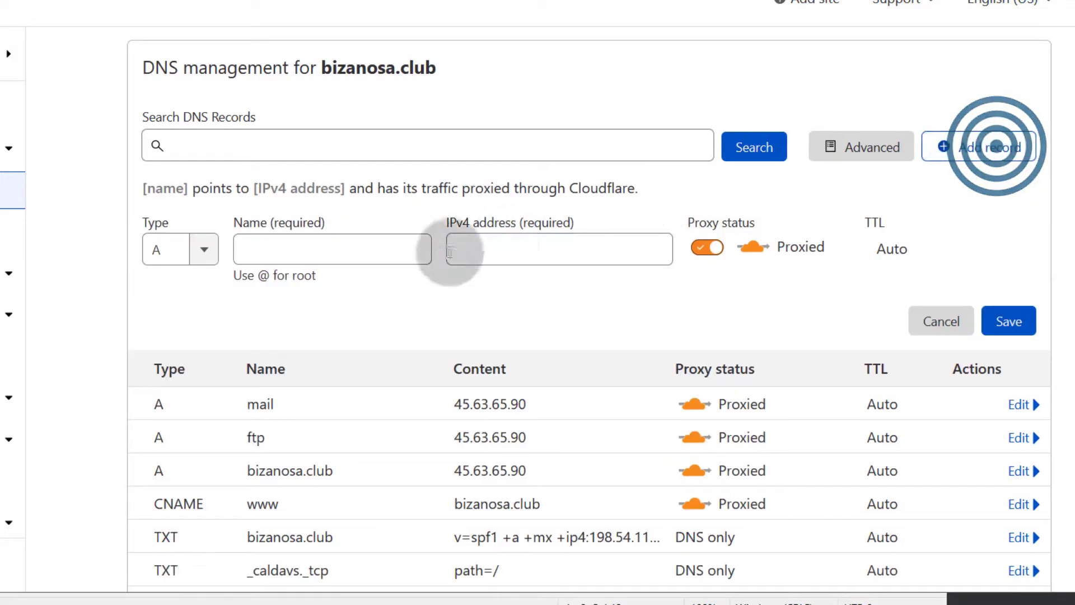
{"action": "left_click", "coordinate": [481, 2]}
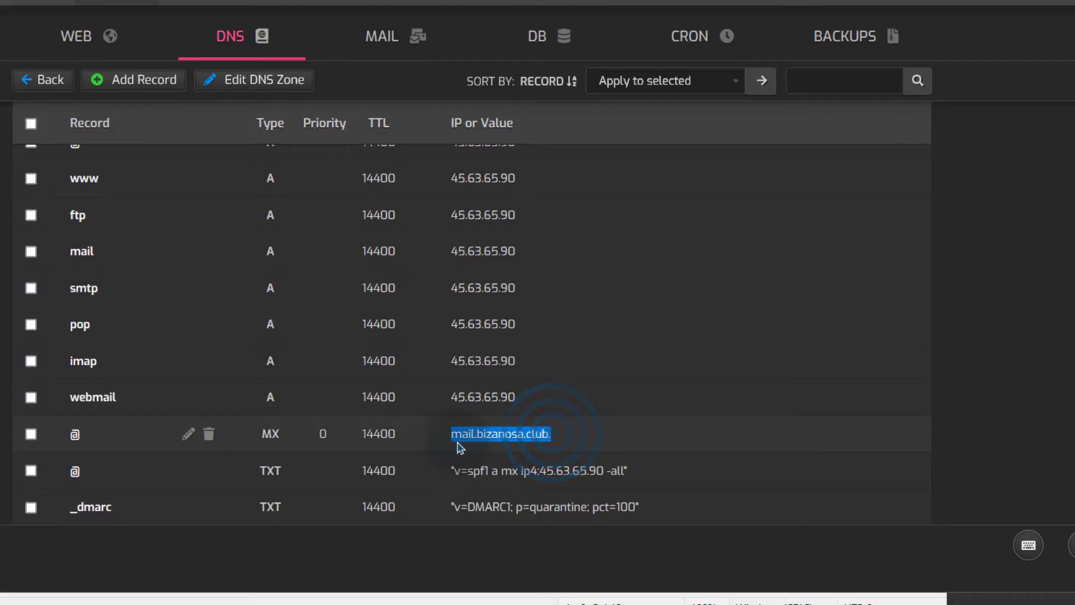
{"action": "right_click", "coordinate": [487, 438]}
{"action": "left_click", "coordinate": [536, 454]}
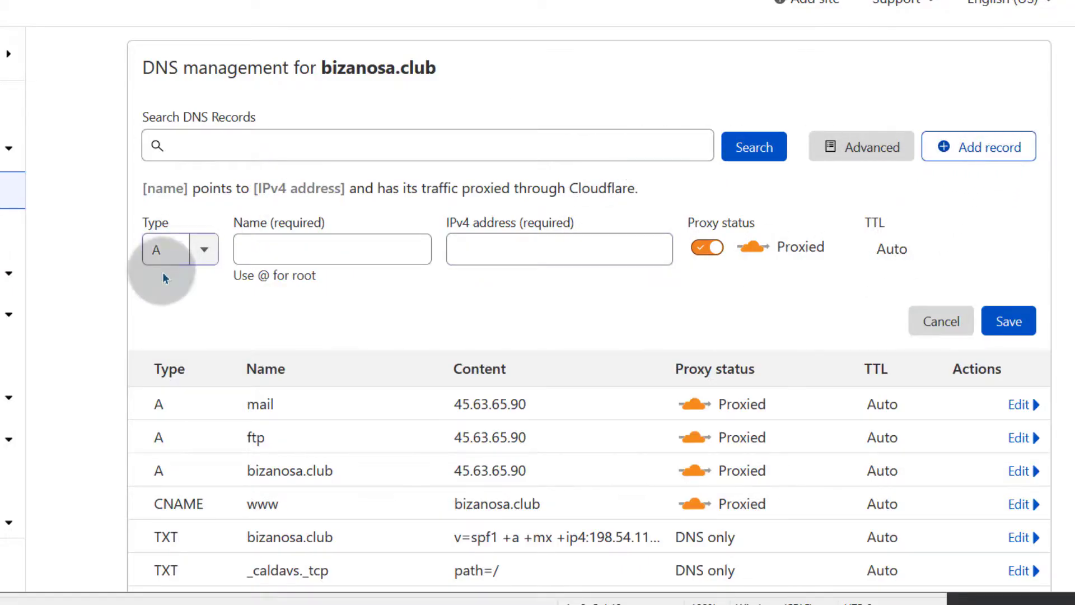
Step: Back in Cloudflare, make the new record an MX record named @ with the mail server mail.bizanosa.club
{"action": "left_click", "coordinate": [203, 248]}
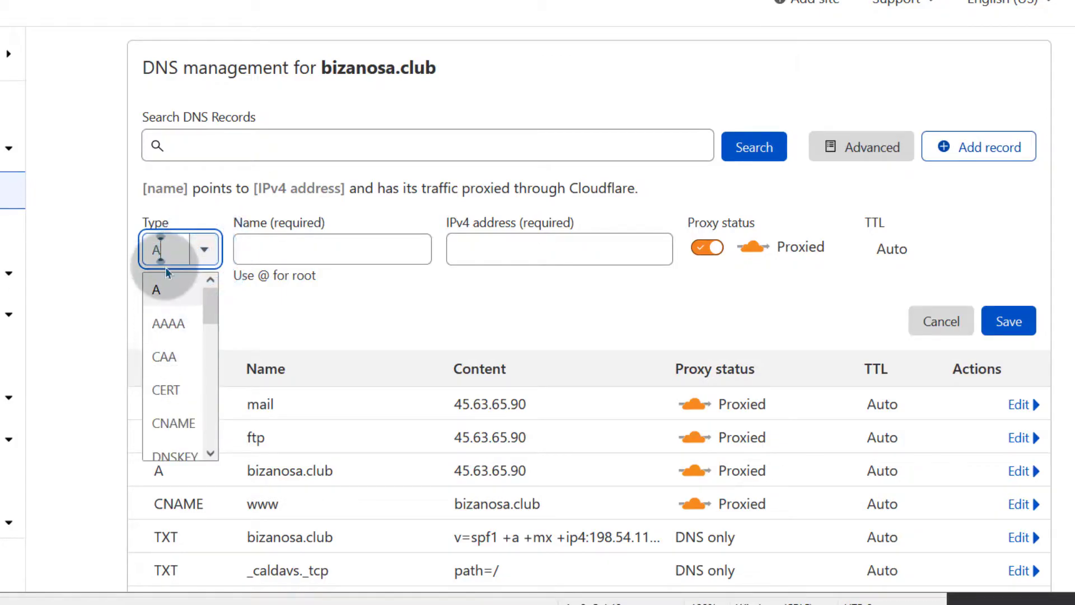
{"action": "type", "text": "m"}
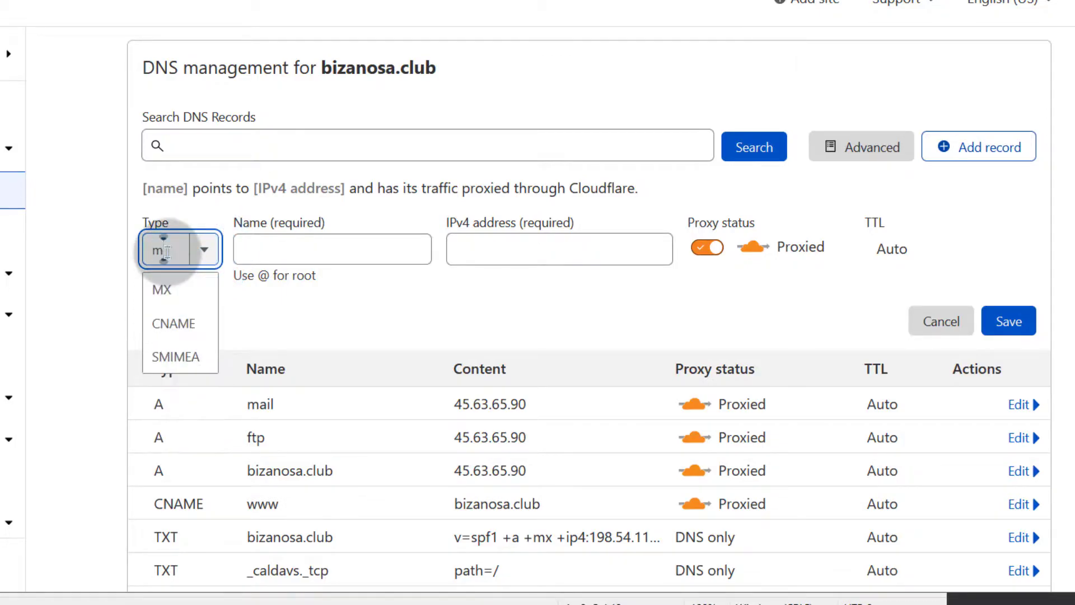
{"action": "type", "text": "x"}
{"action": "left_click", "coordinate": [145, 287]}
{"action": "left_click", "coordinate": [283, 248]}
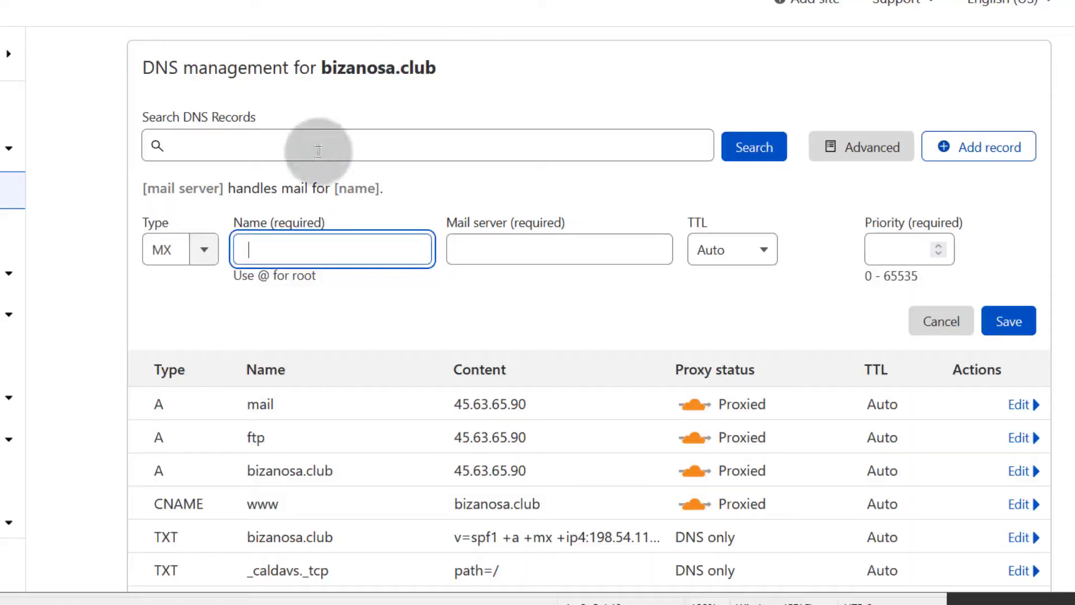
{"action": "left_click", "coordinate": [284, 244]}
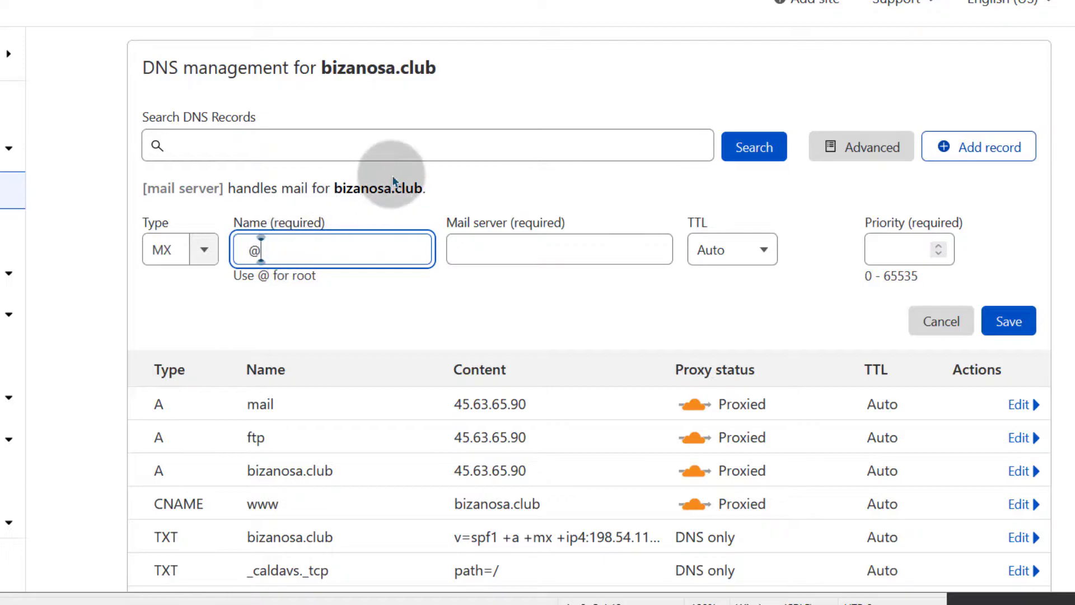
{"action": "left_click", "coordinate": [489, 248]}
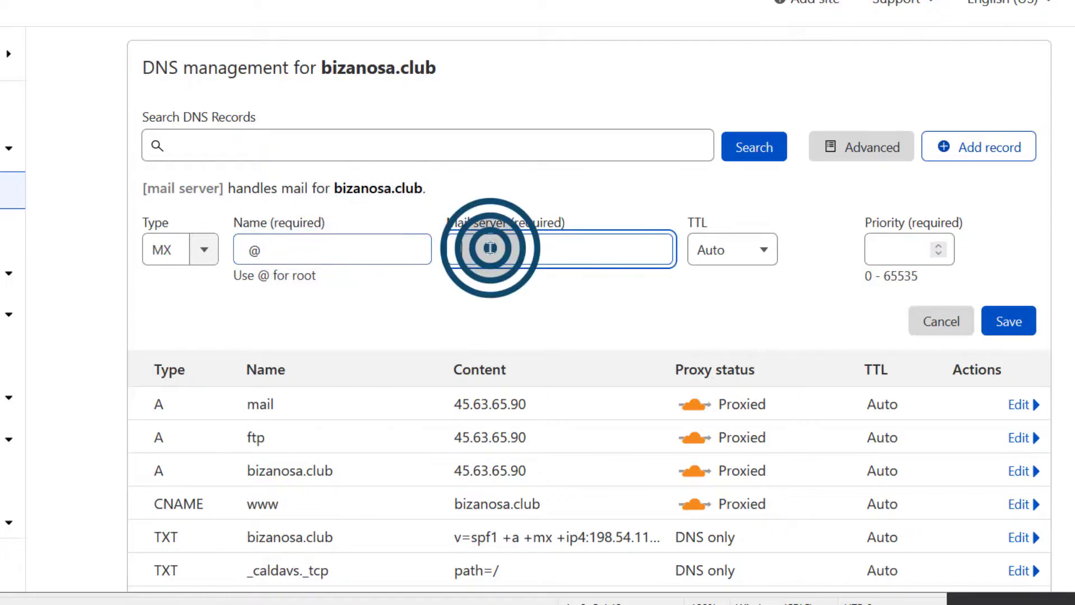
{"action": "right_click", "coordinate": [489, 248]}
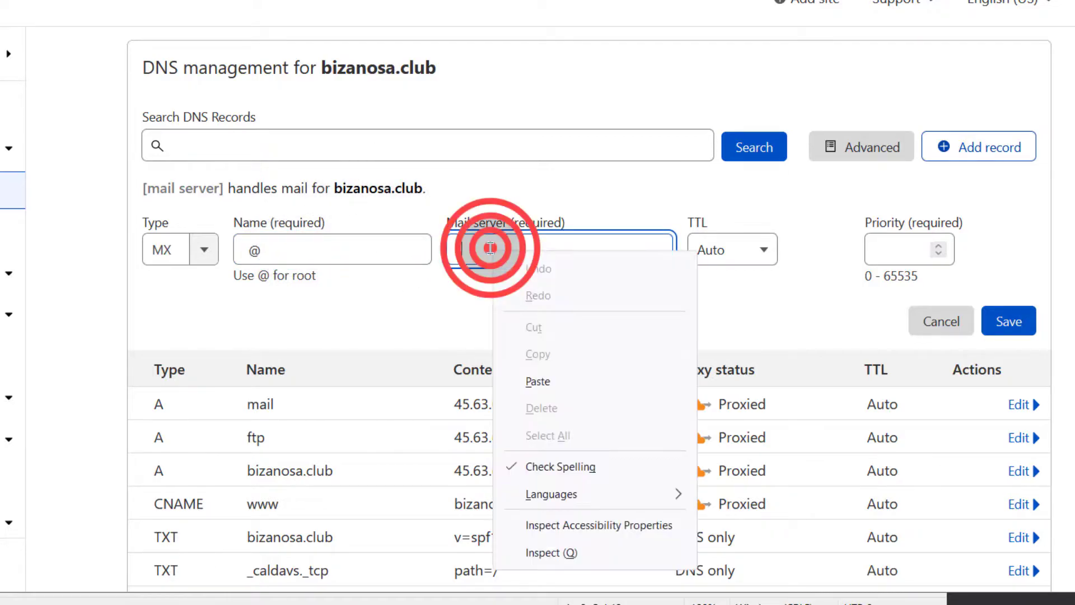
{"action": "left_click", "coordinate": [572, 377]}
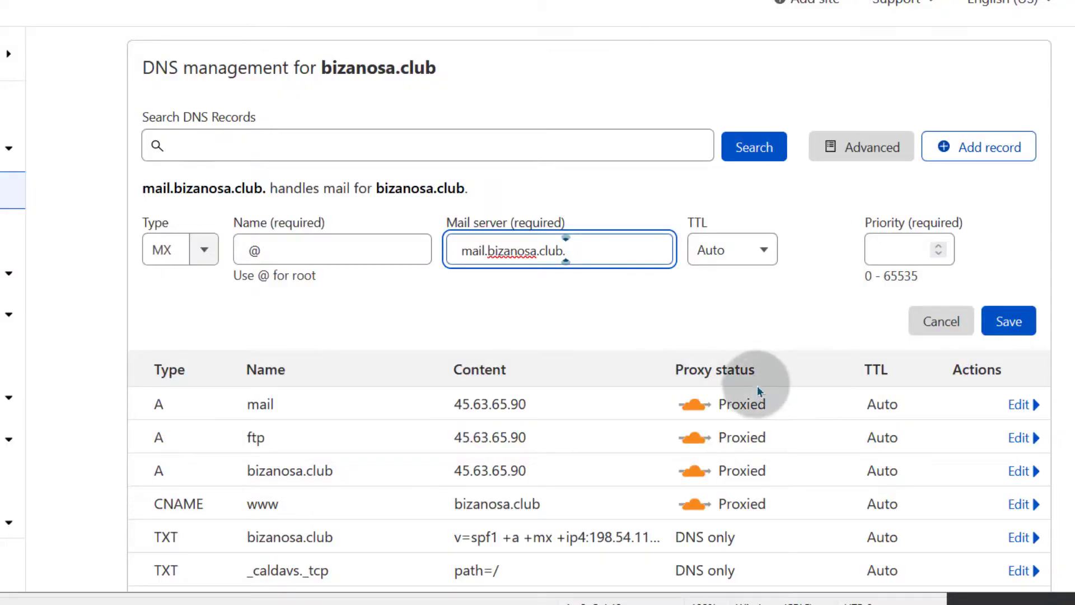
Step: Set the new MX record's priority to 0
{"action": "left_click", "coordinate": [924, 250]}
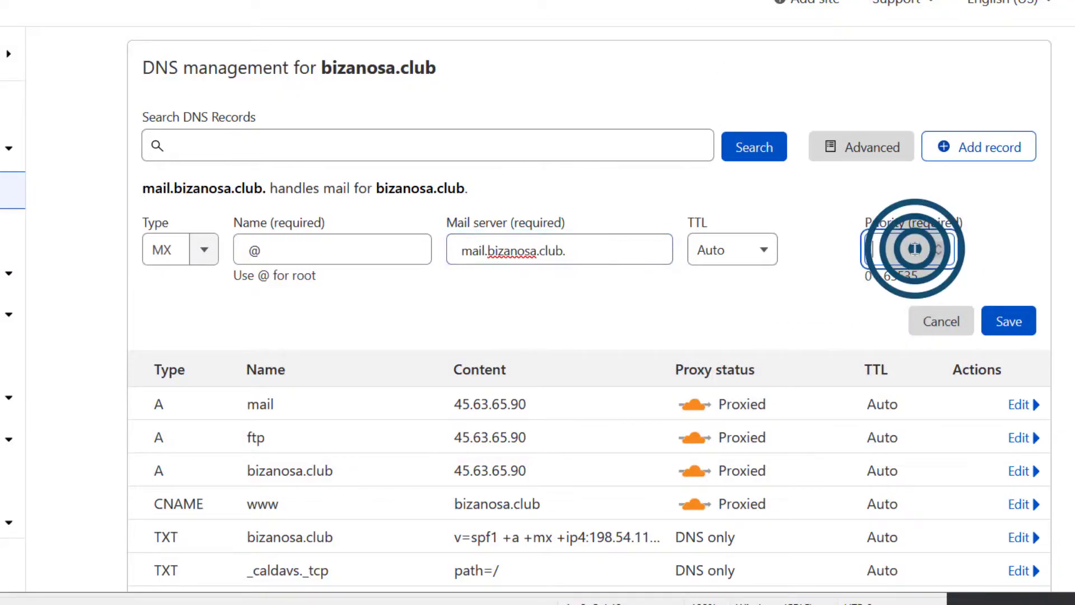
{"action": "left_click", "coordinate": [939, 253]}
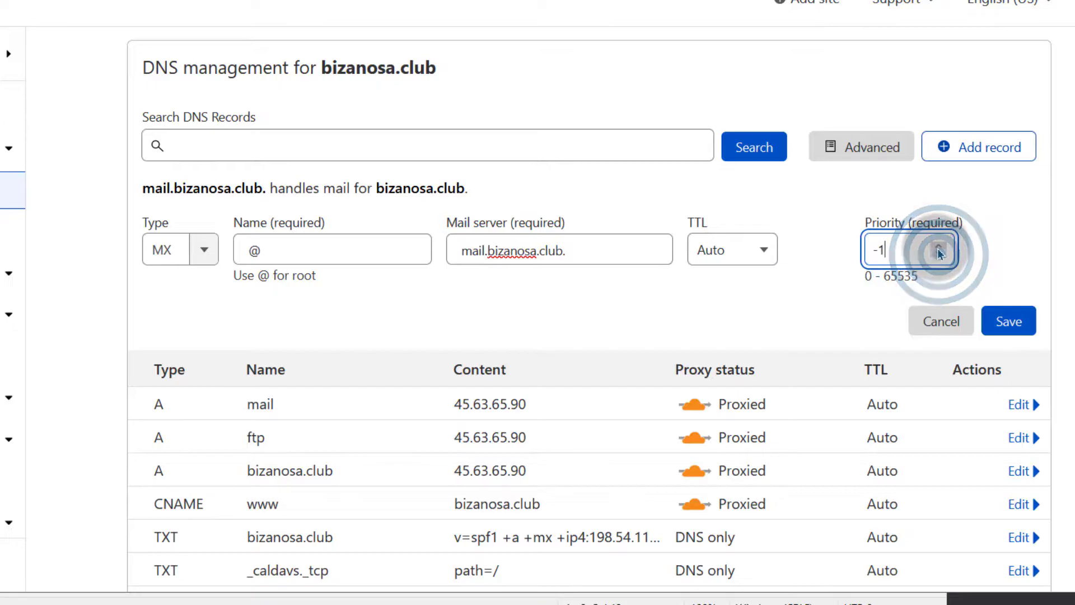
{"action": "left_click", "coordinate": [894, 242]}
{"action": "left_click", "coordinate": [744, 253]}
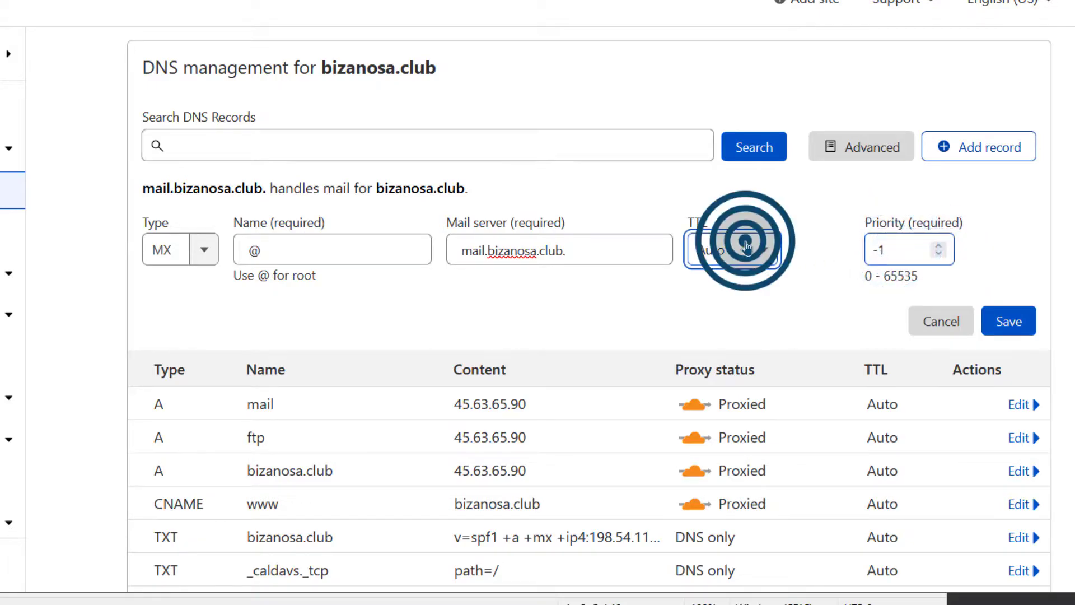
{"action": "left_click", "coordinate": [892, 246]}
{"action": "left_click", "coordinate": [939, 247]}
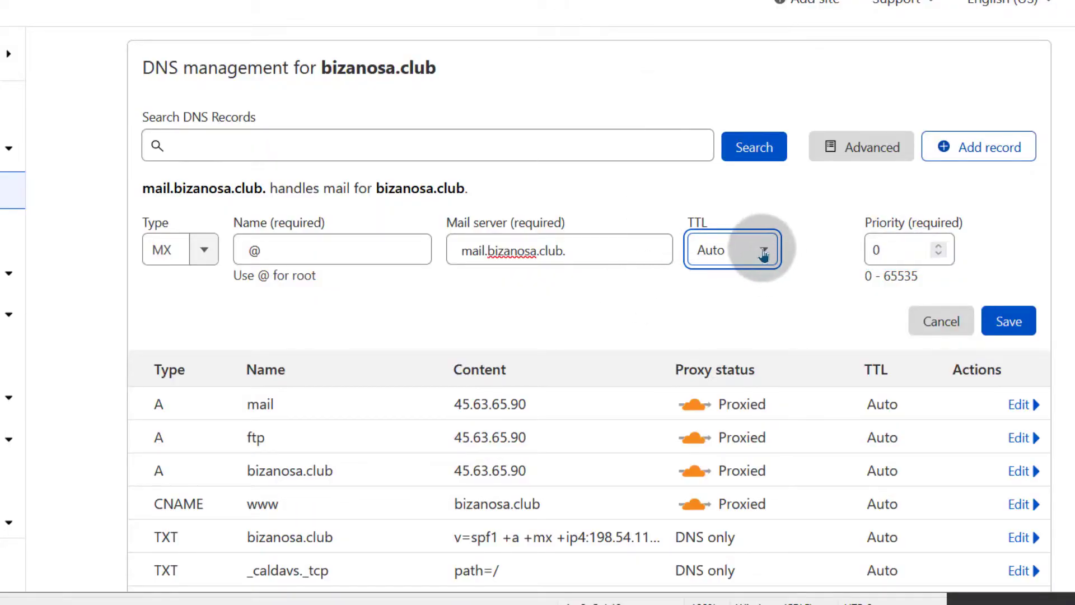
Step: Try a TTL of 1 day for the MX record, and set it back to Auto
{"action": "left_click", "coordinate": [763, 253]}
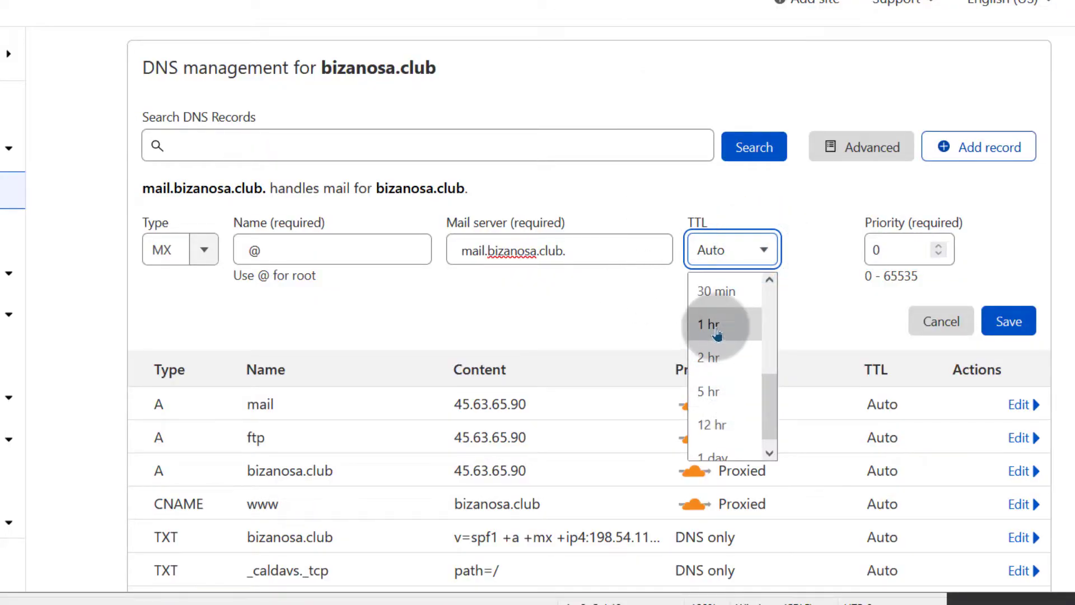
{"action": "scroll", "coordinate": [744, 415], "scroll_direction": "down", "scroll_amount": 1}
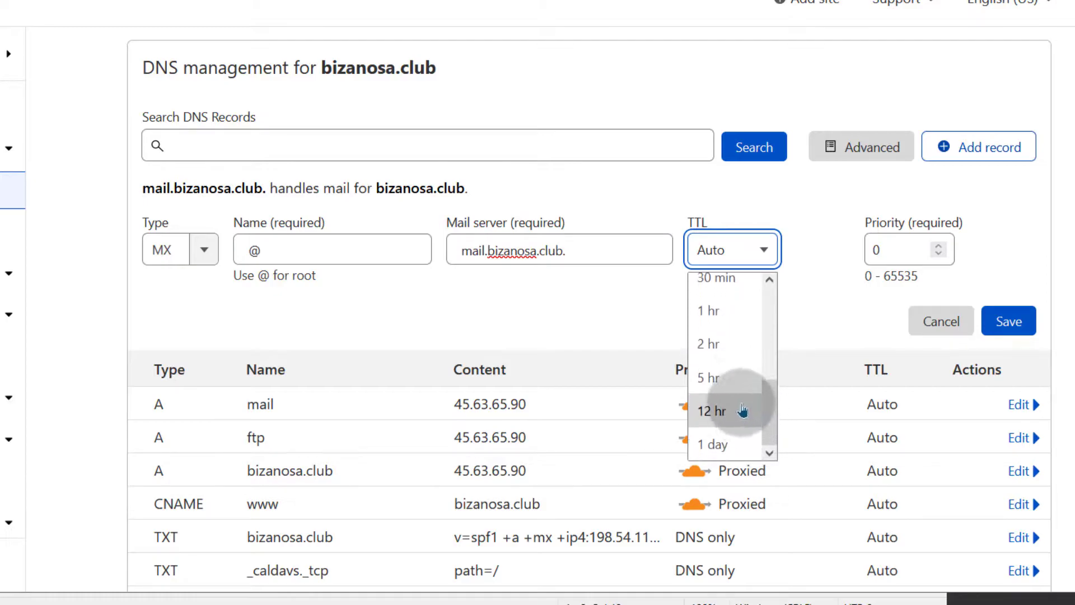
{"action": "left_click", "coordinate": [717, 442]}
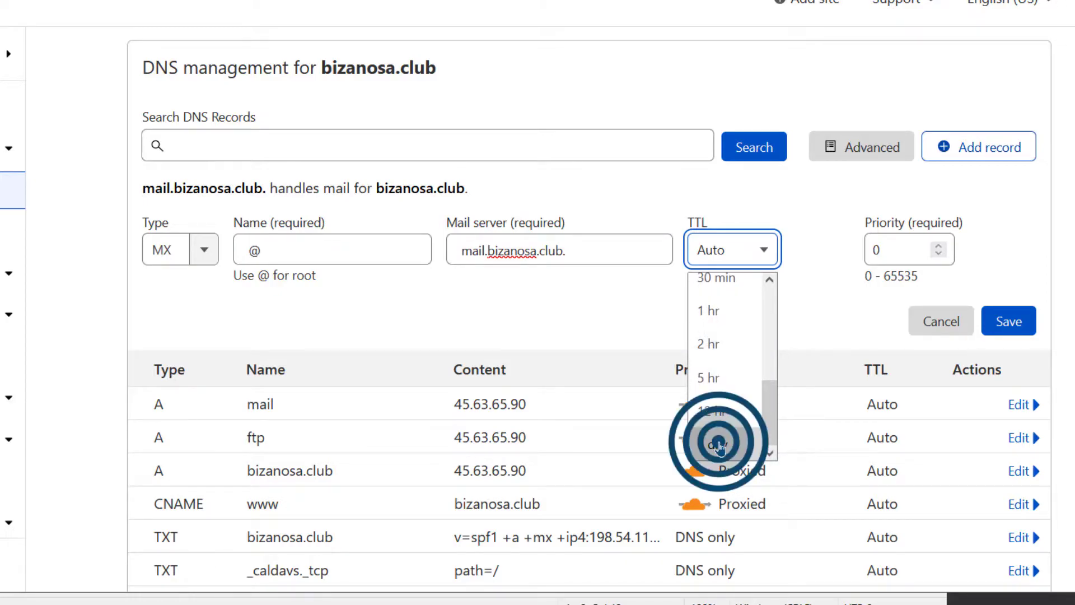
{"action": "left_click", "coordinate": [730, 242]}
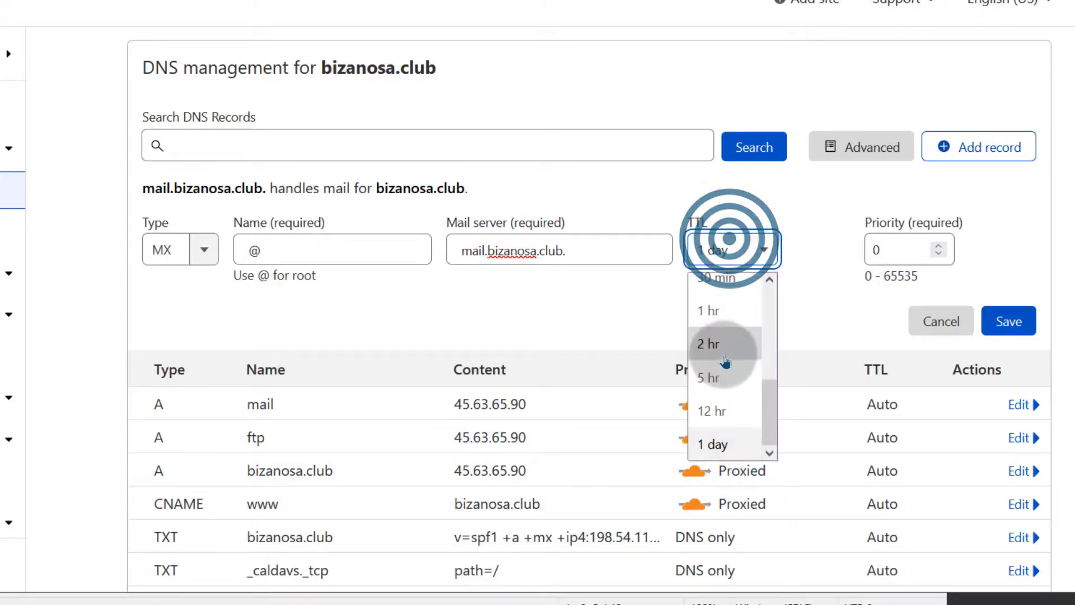
{"action": "scroll", "coordinate": [722, 342], "scroll_direction": "up", "scroll_amount": 5}
{"action": "left_click", "coordinate": [711, 290]}
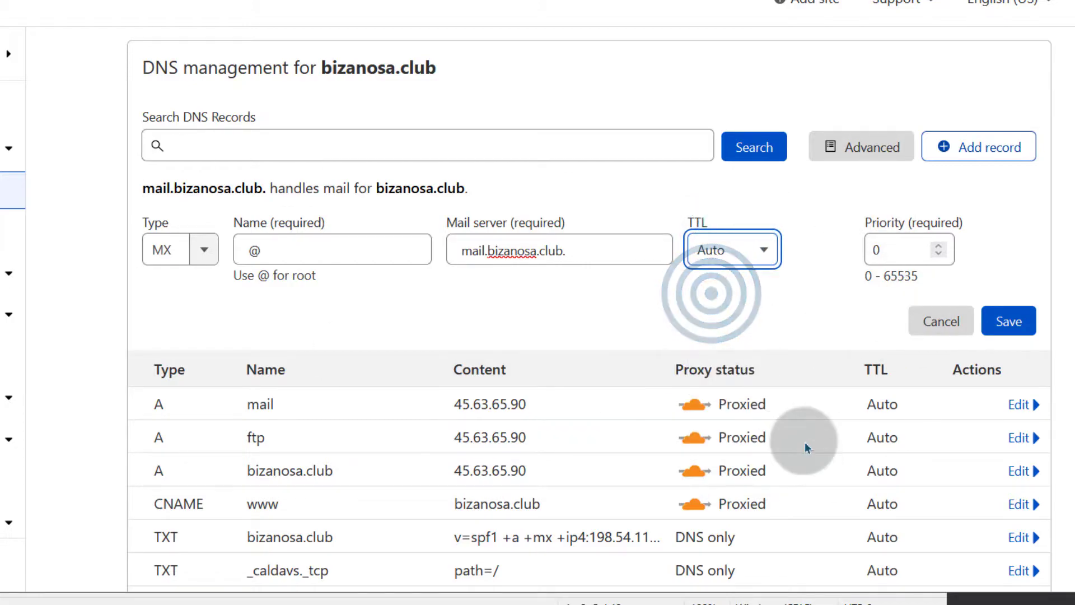
Step: Check the new MX record's priority and TTL against the Hestia zone's records, and return to Cloudflare's record form
{"action": "left_click", "coordinate": [1012, 323]}
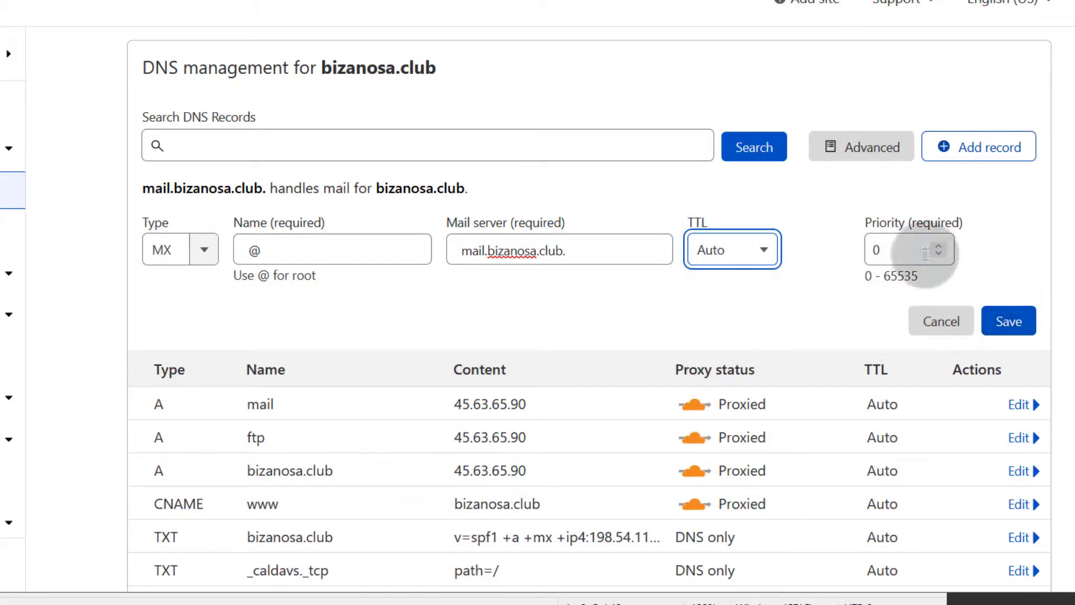
{"action": "left_click", "coordinate": [448, 2]}
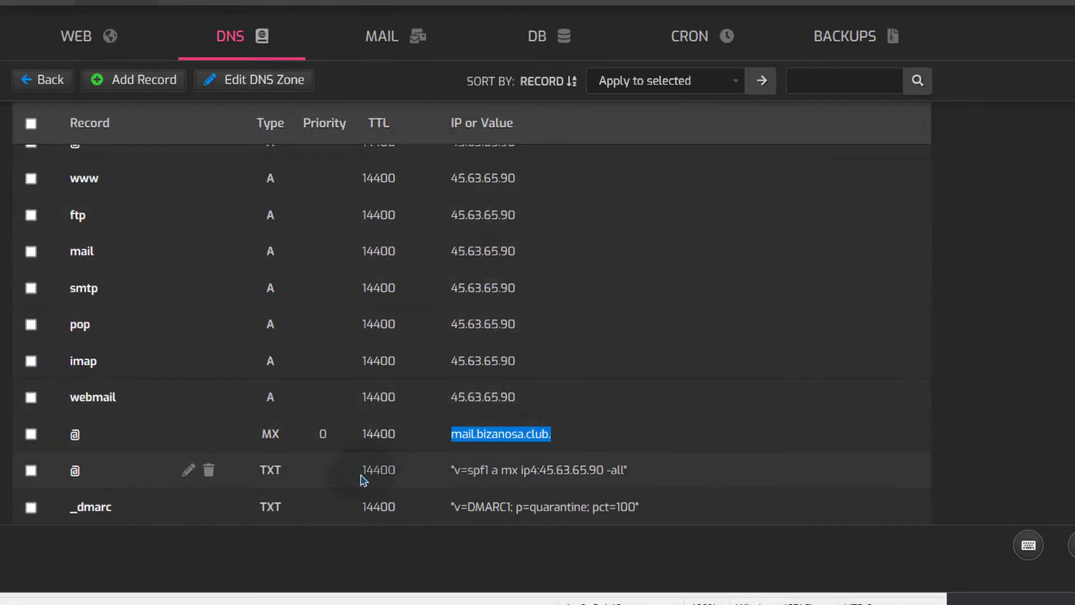
{"action": "scroll", "coordinate": [338, 459], "scroll_direction": "up", "scroll_amount": 5}
{"action": "scroll", "coordinate": [341, 419], "scroll_direction": "down", "scroll_amount": 6}
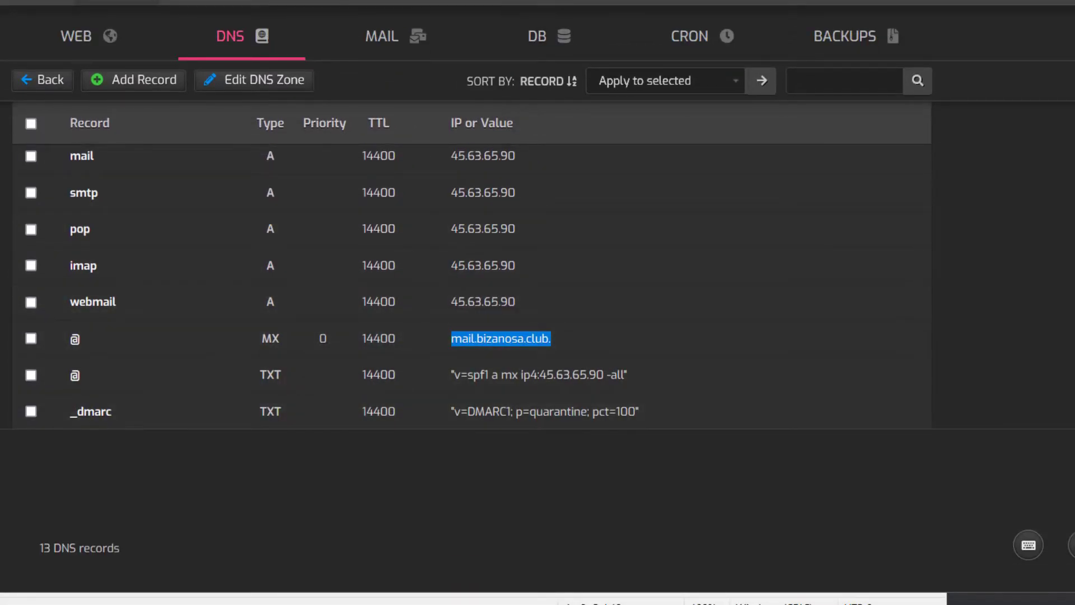
{"action": "left_click", "coordinate": [359, 1]}
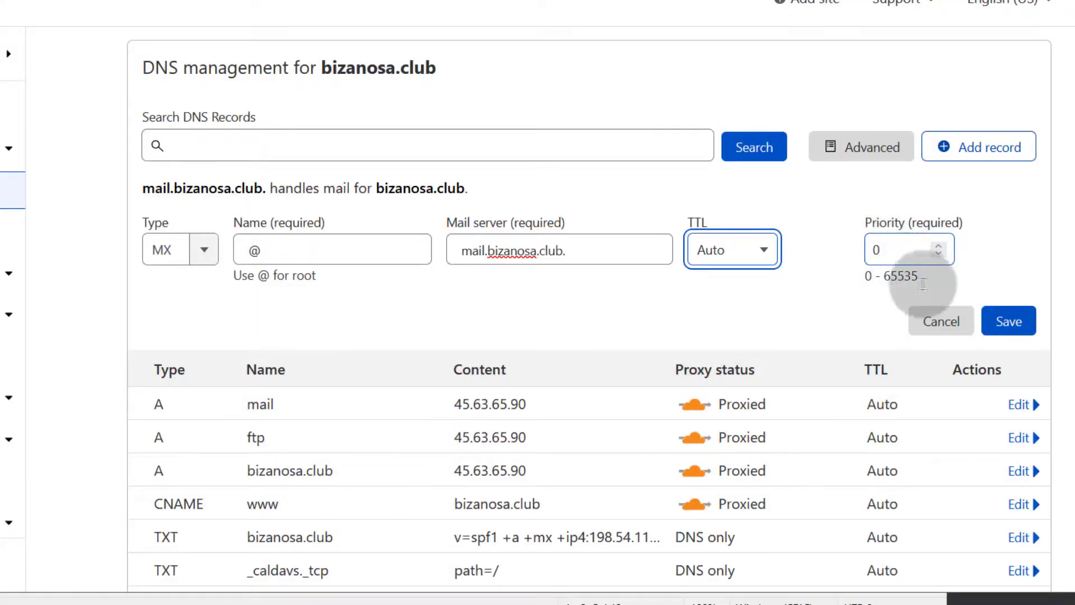
Step: Save the new MX record and look over the domain's DNS records list
{"action": "left_click", "coordinate": [1014, 321]}
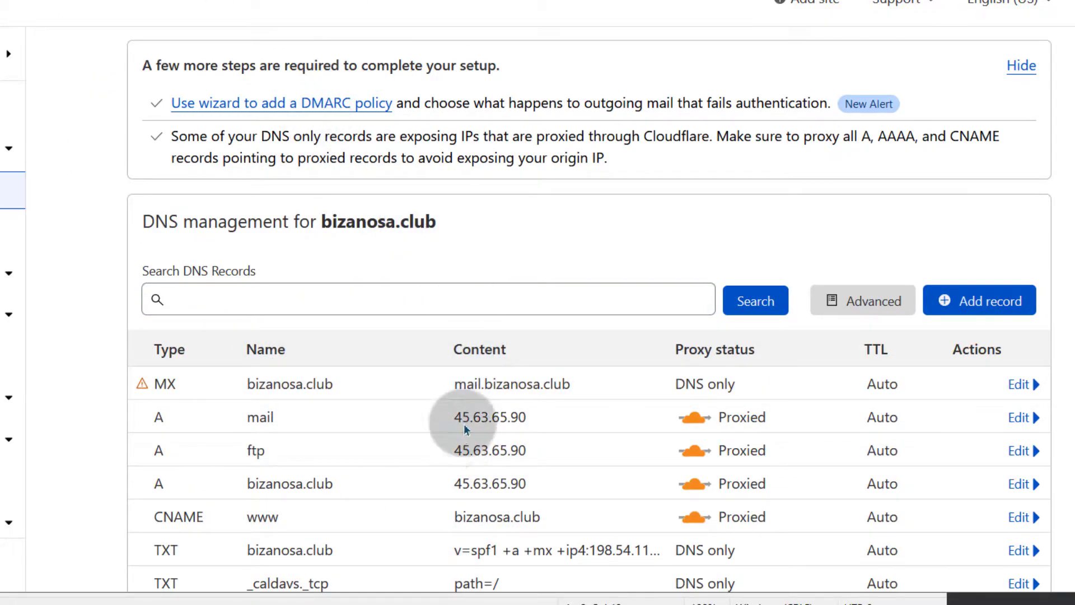
{"action": "scroll", "coordinate": [484, 372], "scroll_direction": "down", "scroll_amount": 1}
{"action": "scroll", "coordinate": [484, 372], "scroll_direction": "down", "scroll_amount": 1}
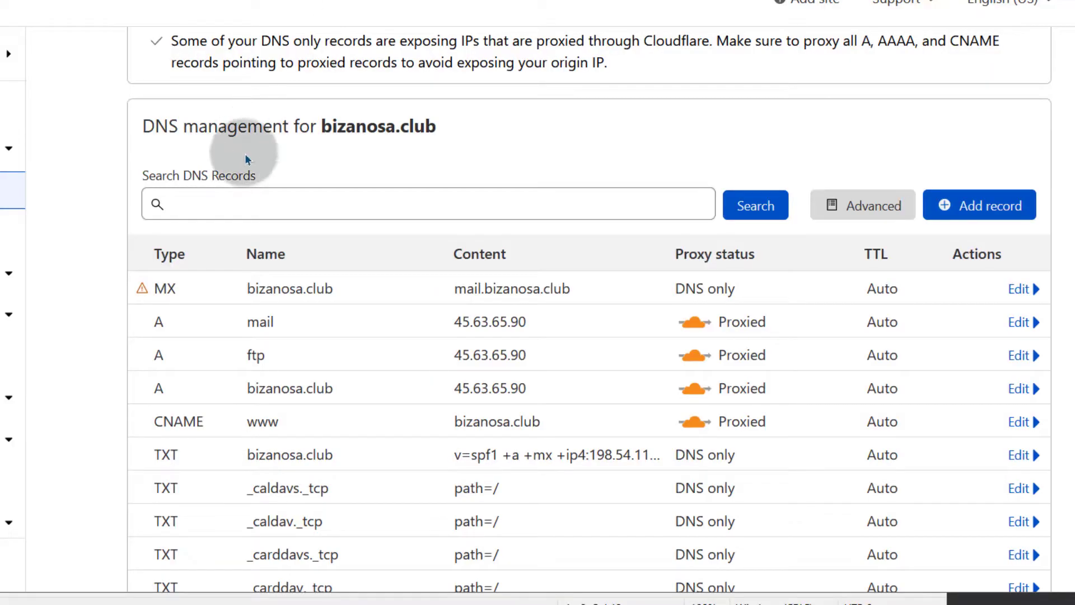
Step: Copy the domain name bizanosa.club from the DNS management heading, open it in a new browser tab, and return to Cloudflare
{"action": "left_click_drag", "start_coordinate": [321, 127], "coordinate": [444, 125]}
{"action": "right_click", "coordinate": [406, 128]}
{"action": "left_click", "coordinate": [438, 291]}
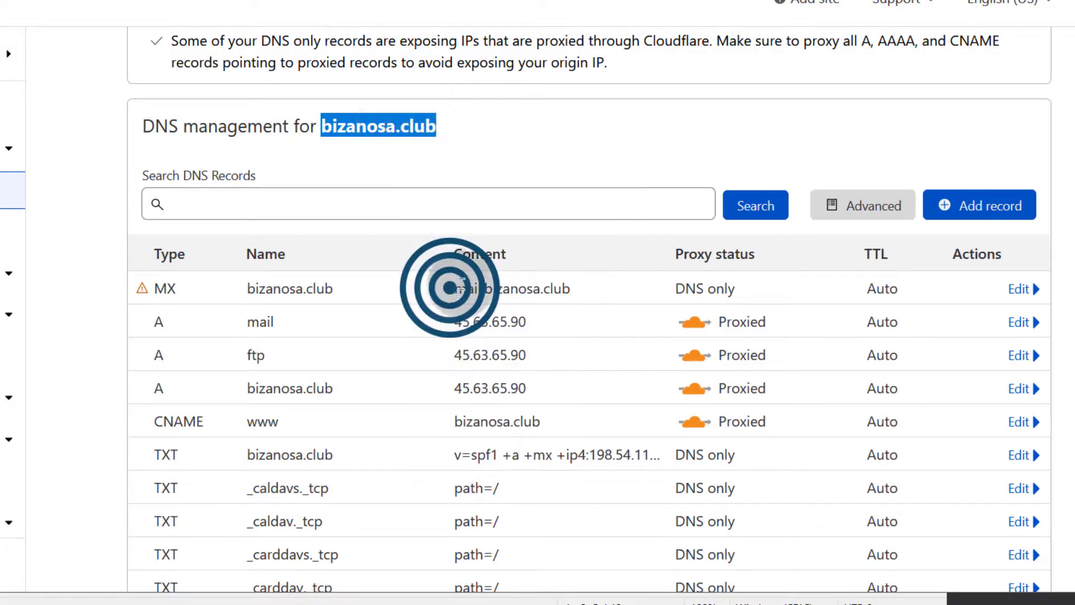
{"action": "key", "text": "ctrl+t"}
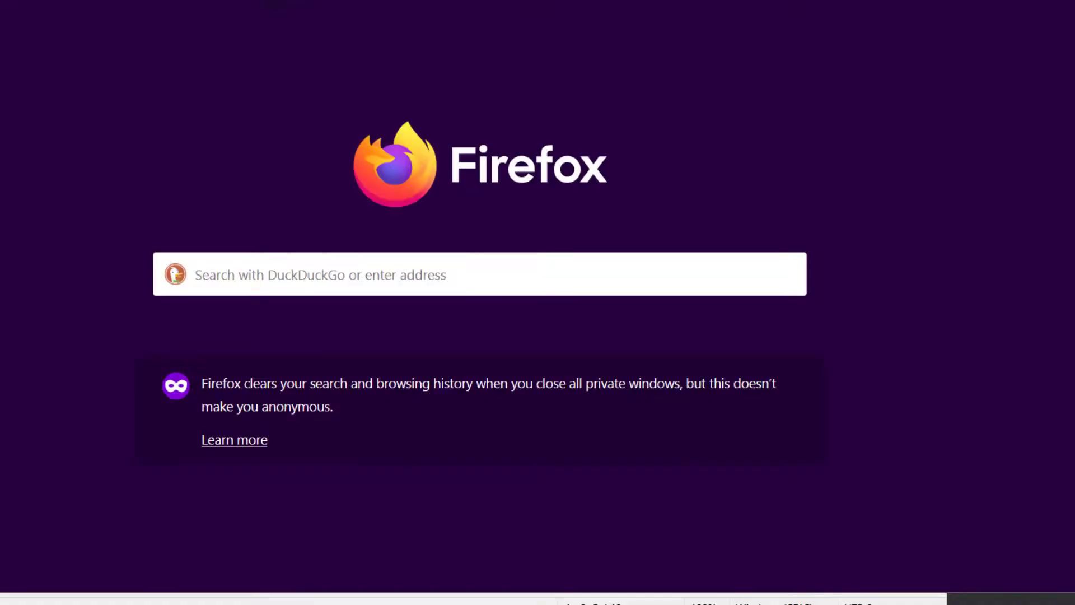
{"action": "right_click", "coordinate": [268, 1]}
{"action": "left_click", "coordinate": [321, 103]}
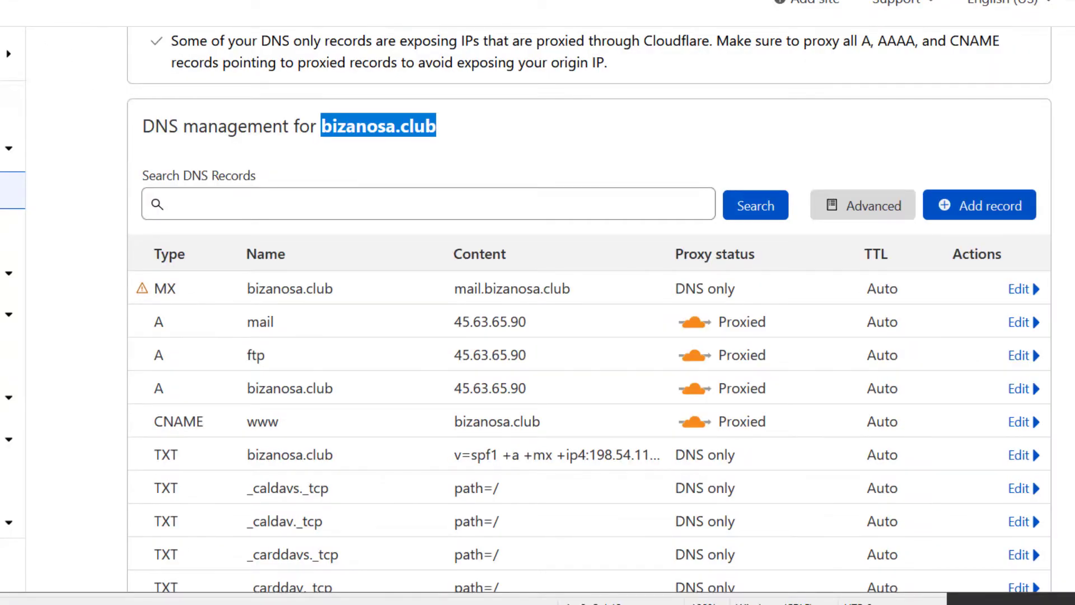
{"action": "left_click", "coordinate": [420, 193]}
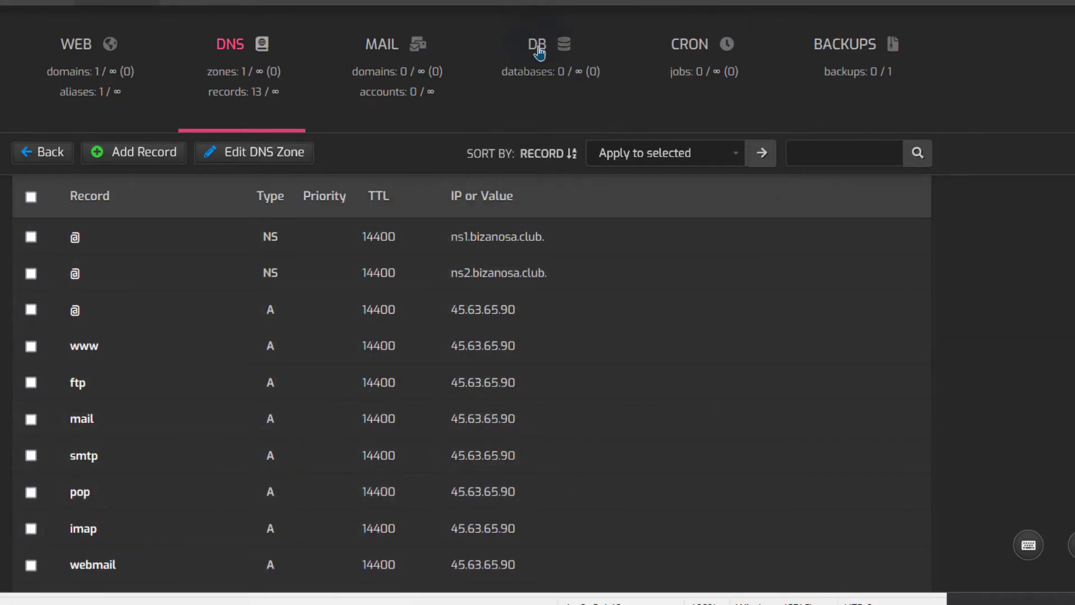
Step: In Hestia, open the web domain bizanosa.club for editing and examine its aliases, IP address and other settings
{"action": "mouse_move", "coordinate": [541, 57]}
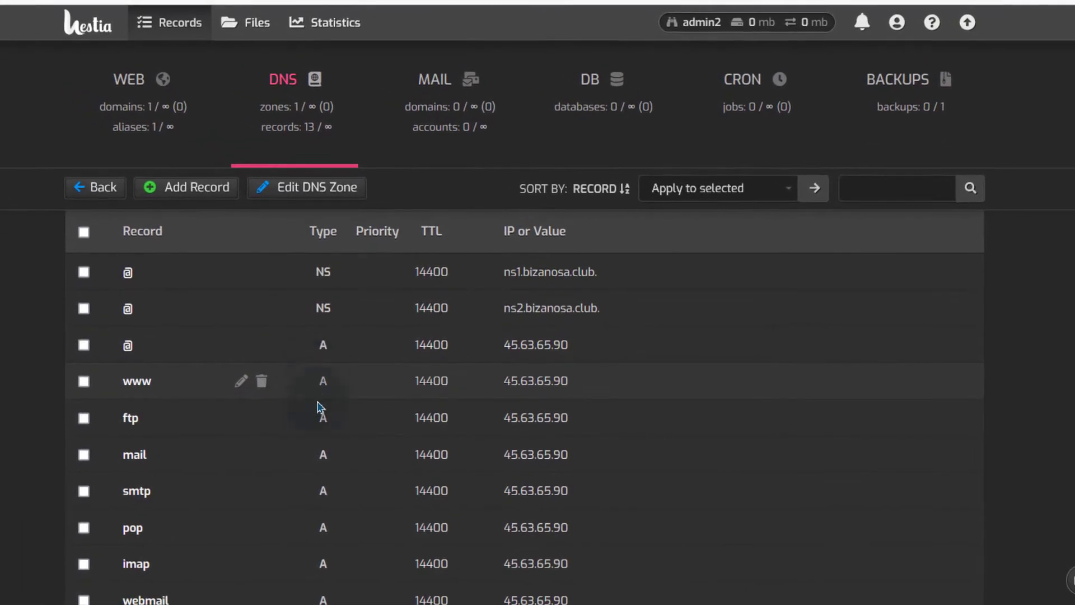
{"action": "left_click", "coordinate": [207, 269]}
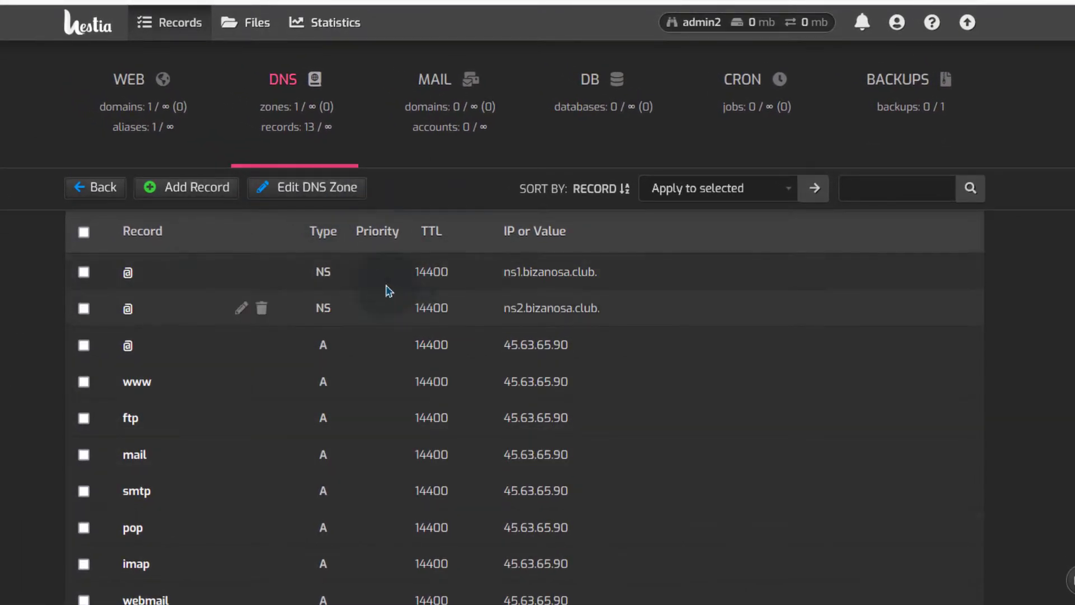
{"action": "left_click", "coordinate": [135, 84]}
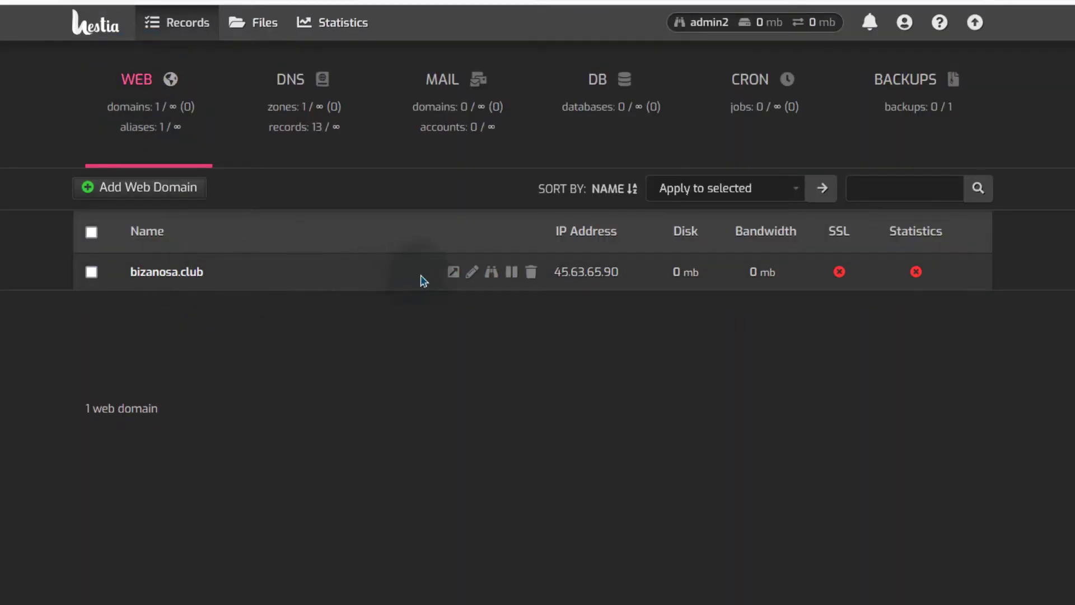
{"action": "left_click", "coordinate": [179, 274]}
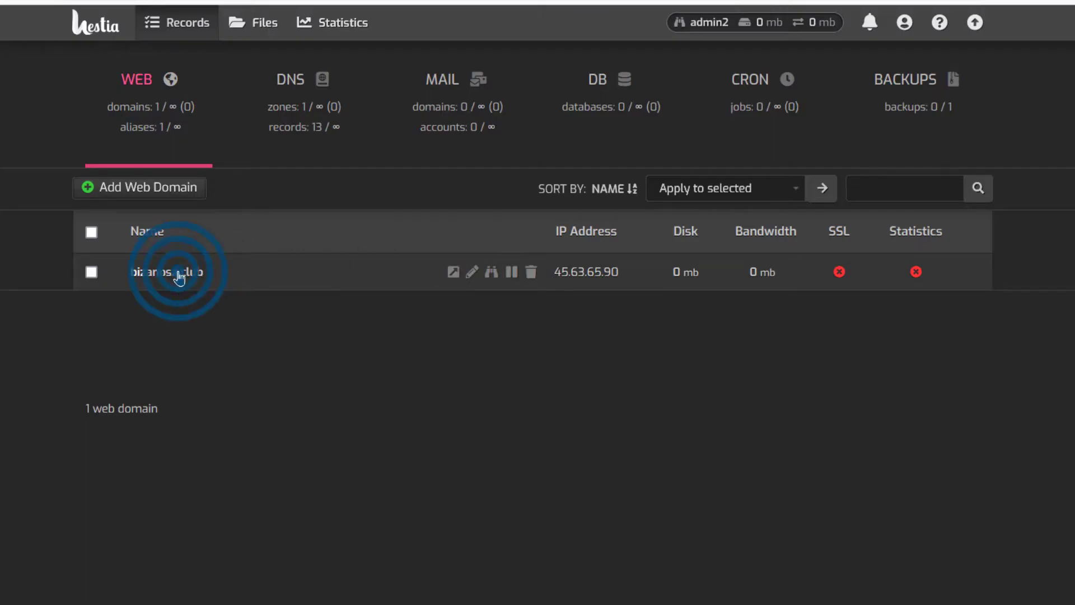
{"action": "scroll", "coordinate": [677, 344], "scroll_direction": "down", "scroll_amount": 3}
{"action": "left_click", "coordinate": [523, 329]}
{"action": "scroll", "coordinate": [585, 349], "scroll_direction": "up", "scroll_amount": 3}
{"action": "scroll", "coordinate": [472, 421], "scroll_direction": "down", "scroll_amount": 3}
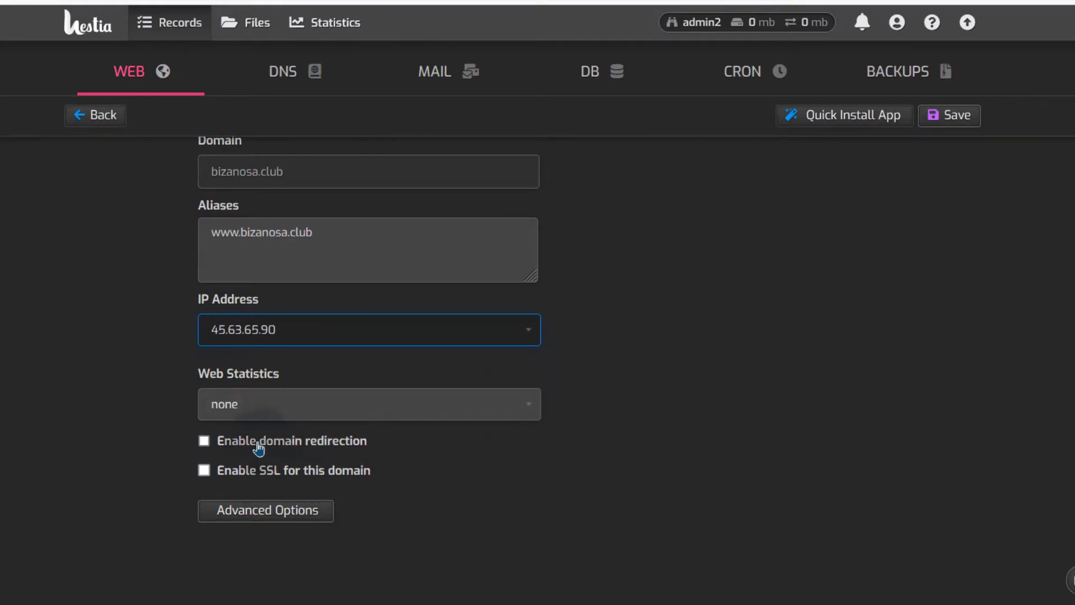
Step: Try to enable SSL for bizanosa.club with a Let's Encrypt certificate and automatic HTTPS redirection, and save the domain
{"action": "left_click", "coordinate": [205, 472]}
{"action": "scroll", "coordinate": [389, 275], "scroll_direction": "down", "scroll_amount": 5}
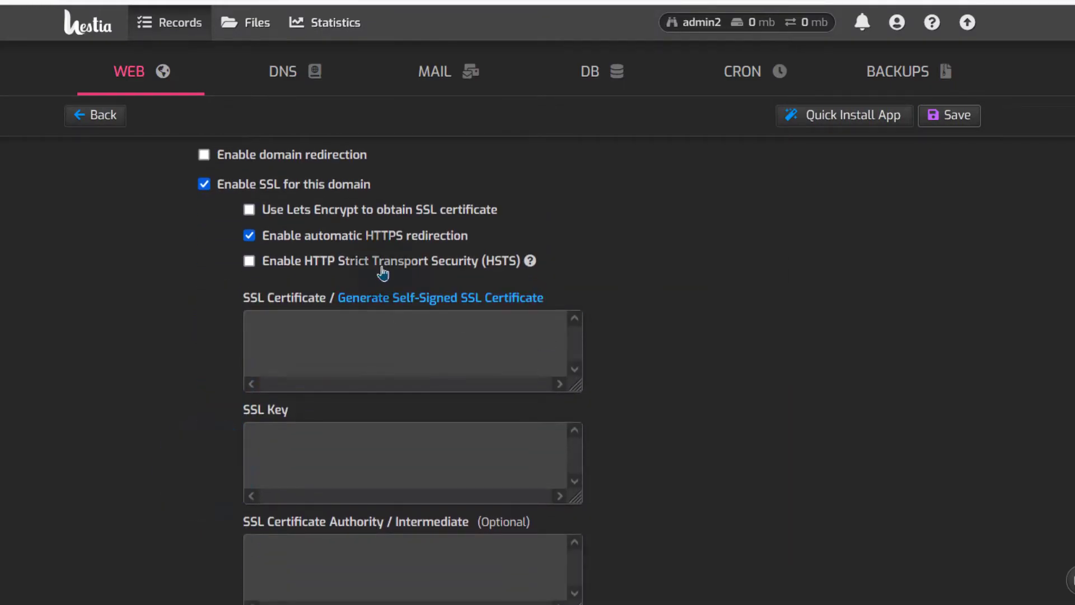
{"action": "left_click", "coordinate": [250, 211]}
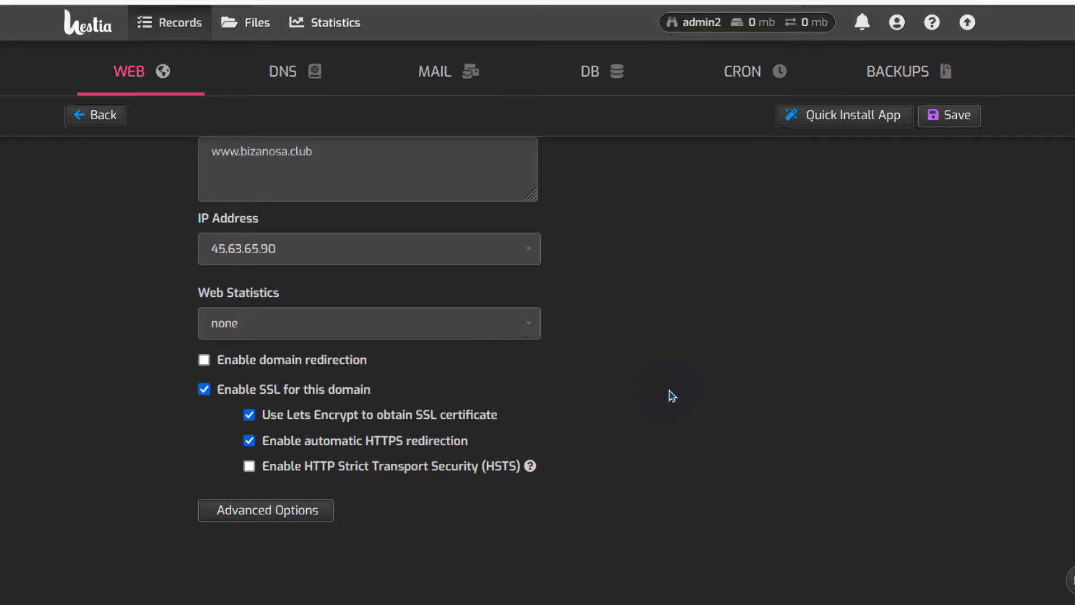
{"action": "scroll", "coordinate": [673, 393], "scroll_direction": "up", "scroll_amount": 5}
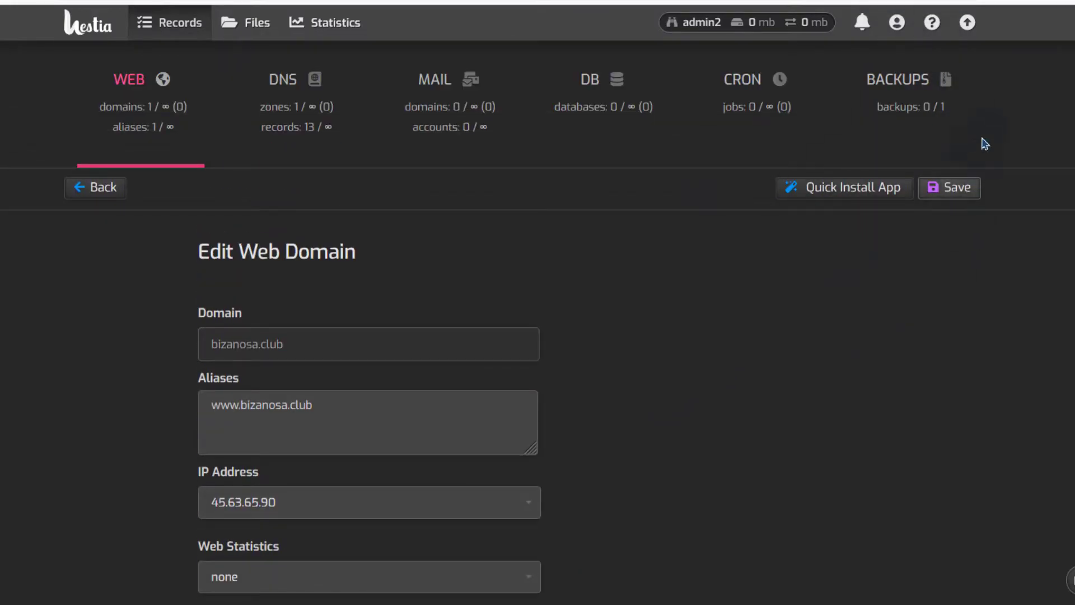
{"action": "left_click", "coordinate": [958, 203]}
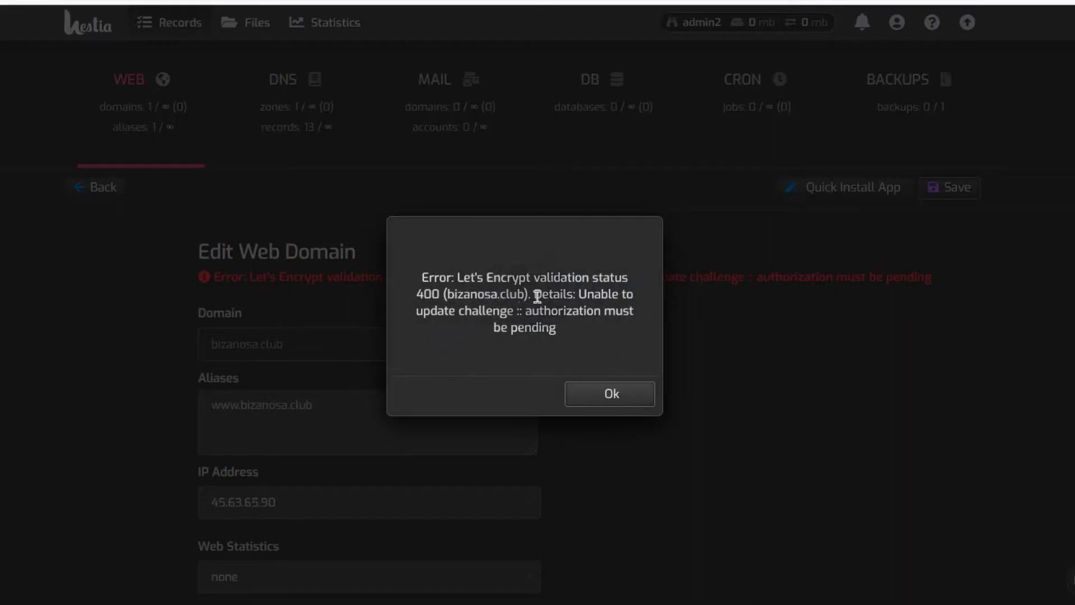
{"action": "key", "text": "Escape"}
{"action": "left_click_drag", "start_coordinate": [428, 271], "coordinate": [457, 272]}
{"action": "left_click", "coordinate": [434, 293]}
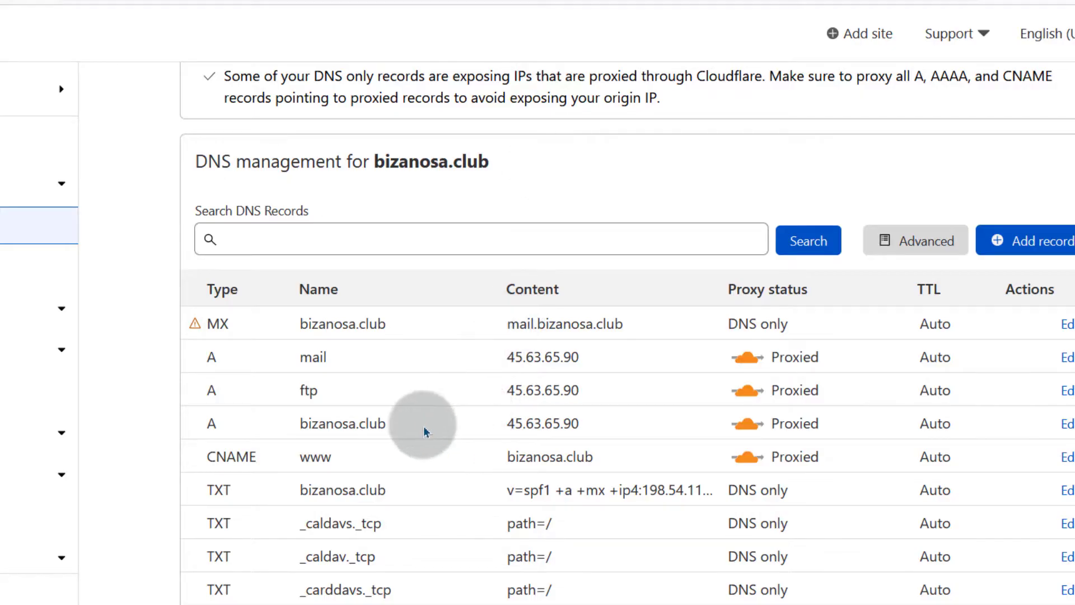
{"action": "scroll", "coordinate": [397, 381], "scroll_direction": "down", "scroll_amount": 2}
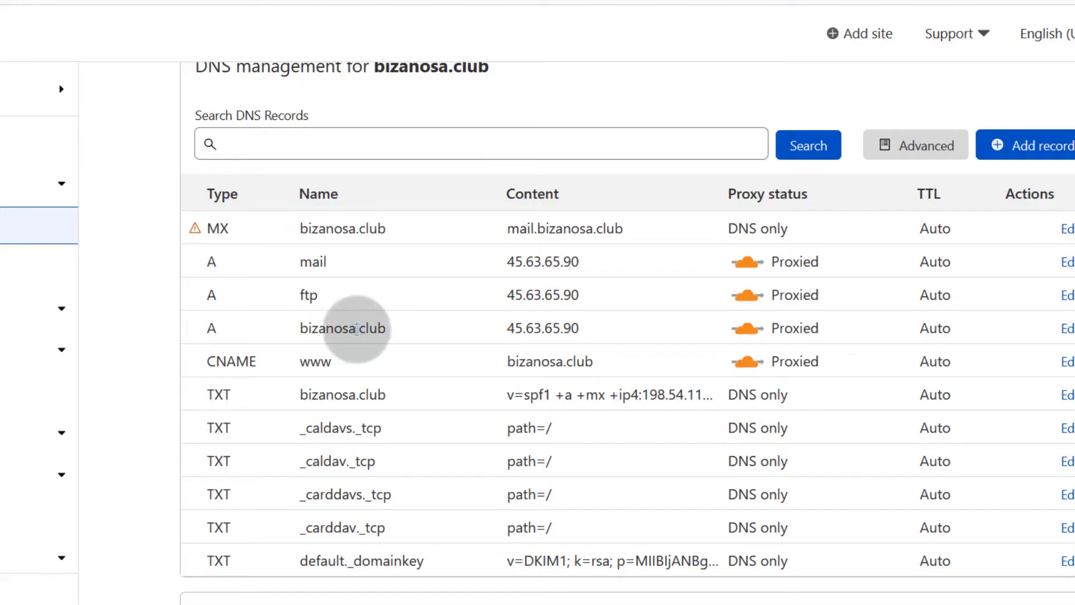
{"action": "double_click", "coordinate": [300, 328]}
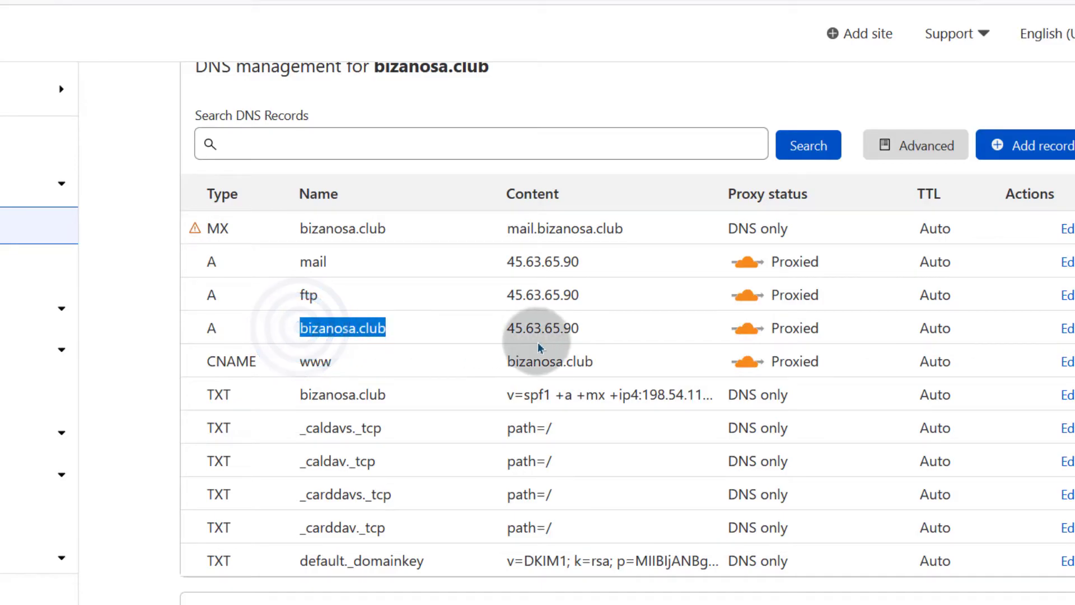
{"action": "double_click", "coordinate": [305, 361]}
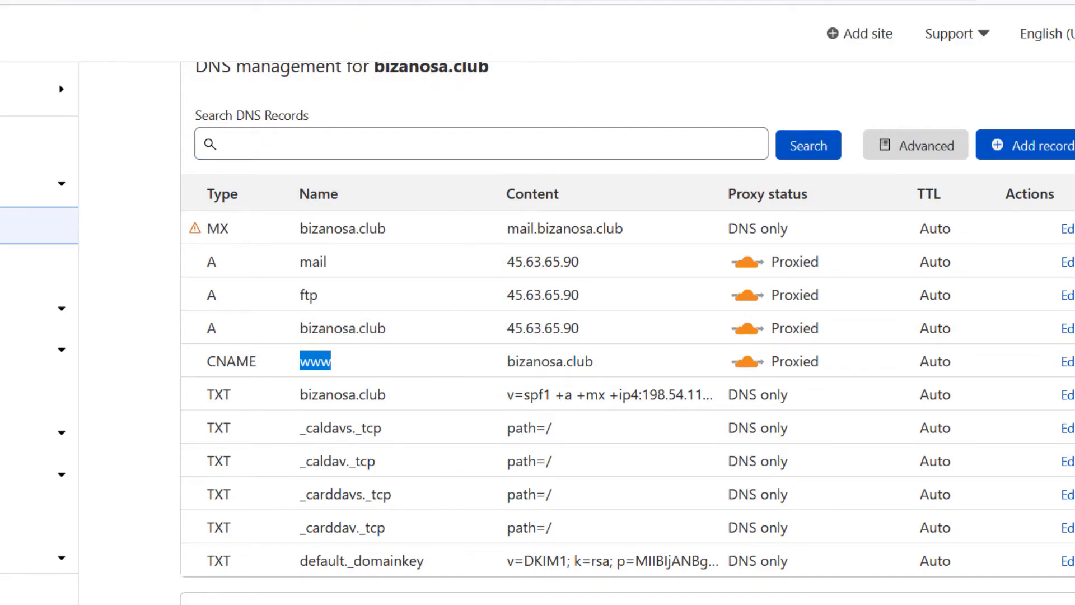
Step: Return to Hestia, look over the bizanosa.club edit form, and go back to the web domain list
{"action": "left_click", "coordinate": [354, 0]}
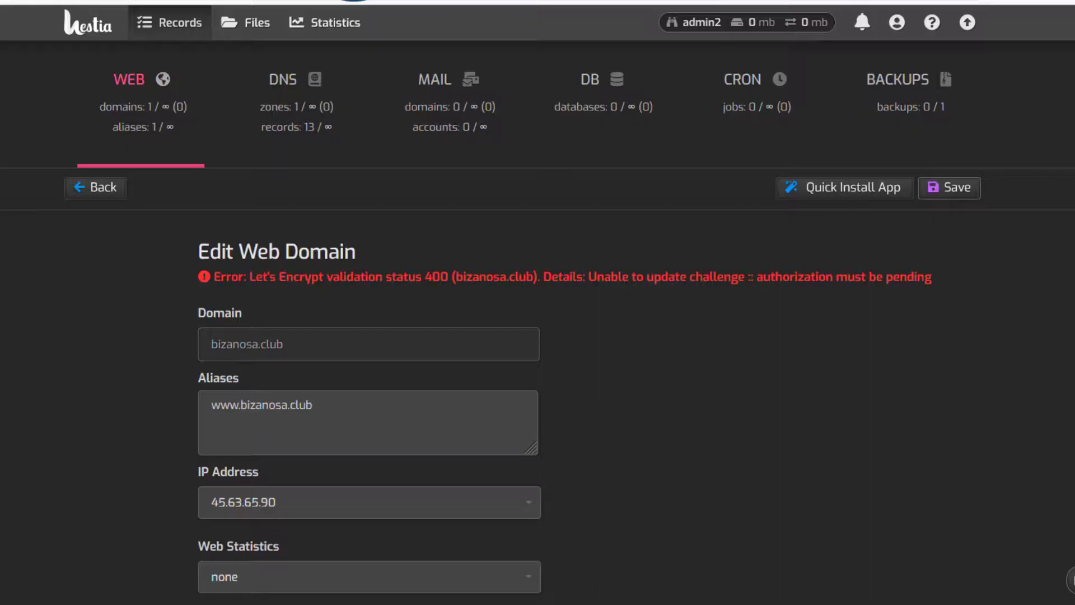
{"action": "scroll", "coordinate": [748, 335], "scroll_direction": "down", "scroll_amount": 6}
{"action": "scroll", "coordinate": [750, 326], "scroll_direction": "up", "scroll_amount": 6}
{"action": "left_click", "coordinate": [100, 187]}
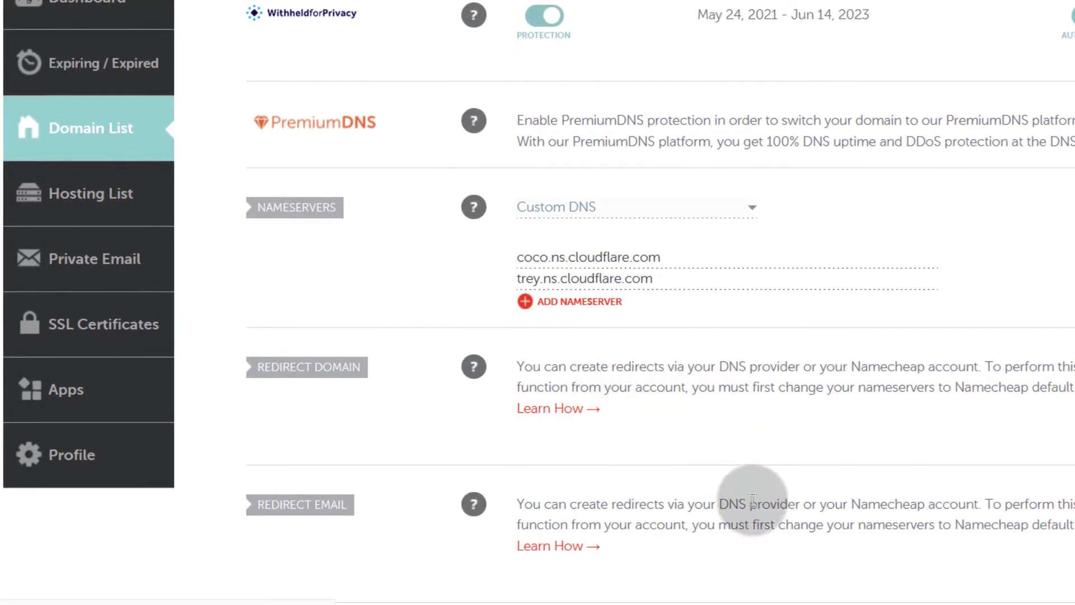
Step: In Namecheap, look over the bizanosa.club domain details, including its custom nameservers and redirect sections
{"action": "scroll", "coordinate": [440, 503], "scroll_direction": "down", "scroll_amount": 4}
{"action": "scroll", "coordinate": [437, 459], "scroll_direction": "up", "scroll_amount": 4}
{"action": "scroll", "coordinate": [442, 455], "scroll_direction": "down", "scroll_amount": 5}
{"action": "scroll", "coordinate": [440, 455], "scroll_direction": "up", "scroll_amount": 10}
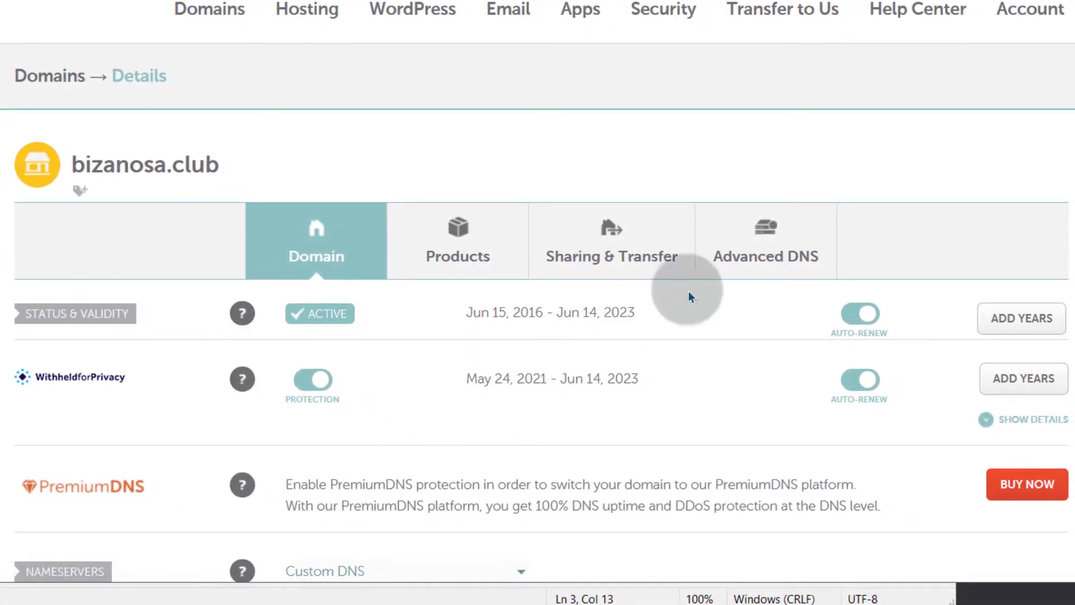
Step: Open the Advanced DNS settings for bizanosa.club and examine the host records, mail settings and personal DNS server sections
{"action": "left_click", "coordinate": [767, 247]}
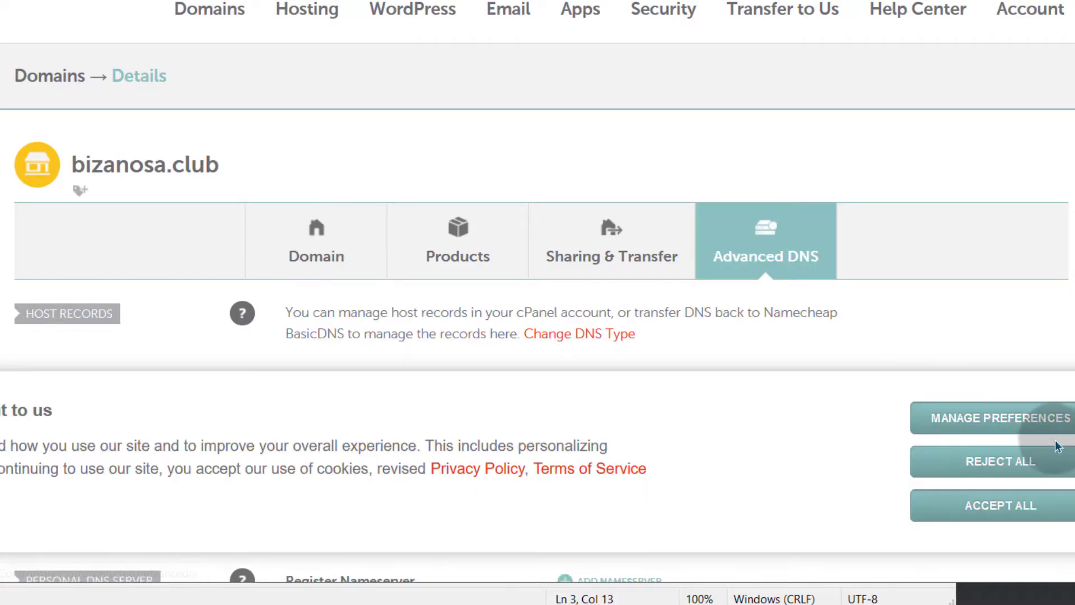
{"action": "scroll", "coordinate": [375, 323], "scroll_direction": "down", "scroll_amount": 5}
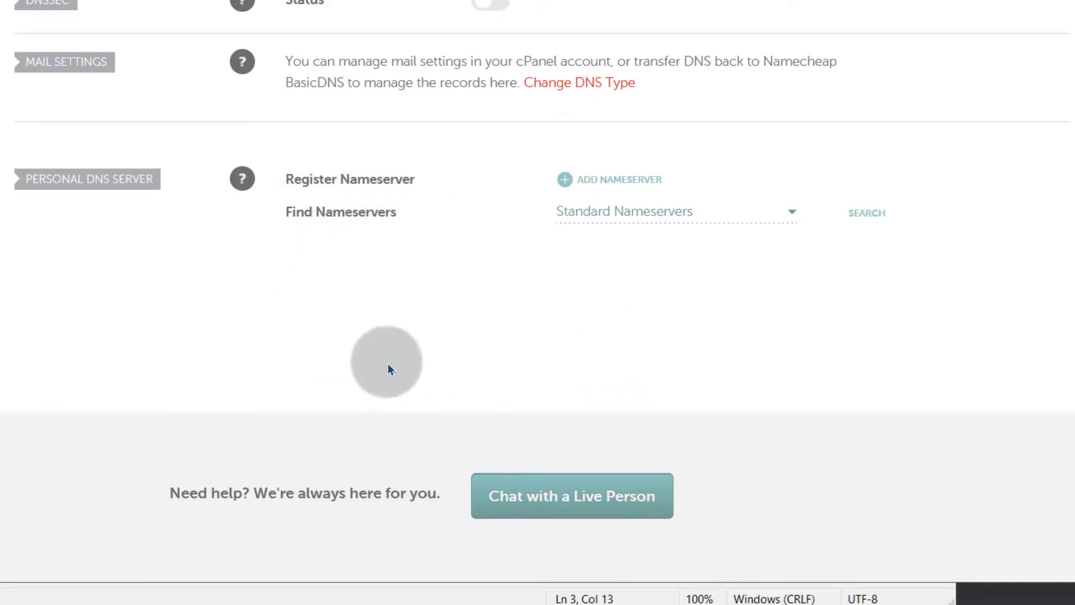
{"action": "scroll", "coordinate": [387, 361], "scroll_direction": "up", "scroll_amount": 3}
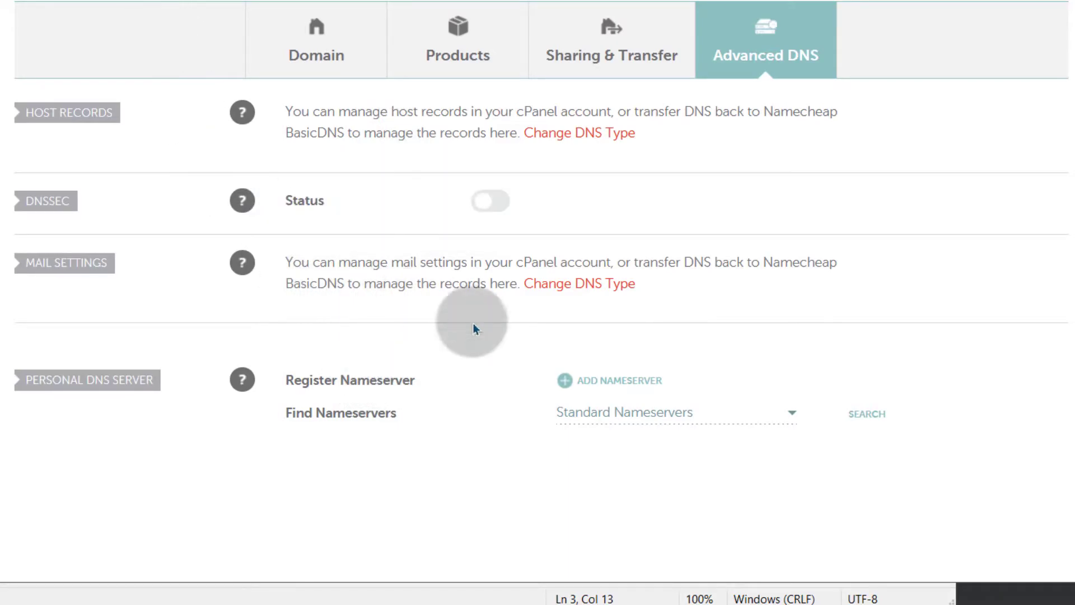
{"action": "scroll", "coordinate": [454, 330], "scroll_direction": "down", "scroll_amount": 3}
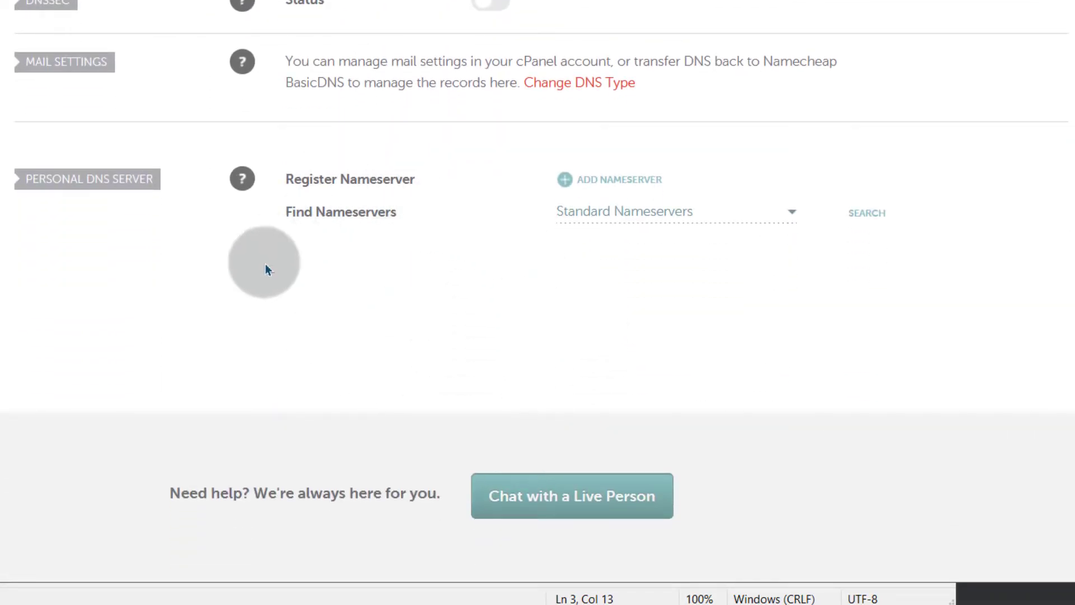
{"action": "scroll", "coordinate": [377, 312], "scroll_direction": "up", "scroll_amount": 6}
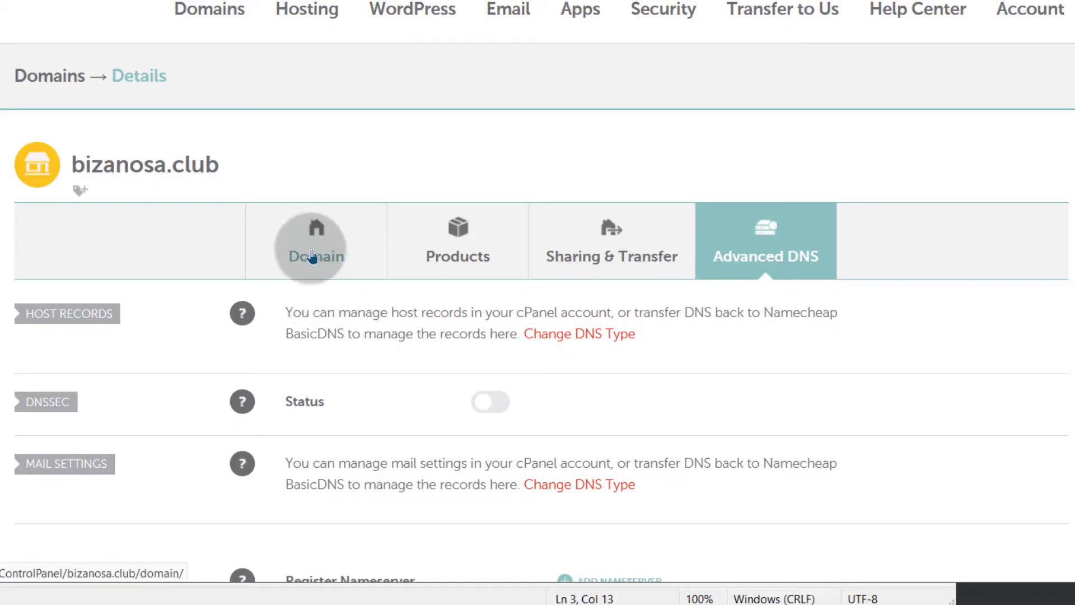
{"action": "scroll", "coordinate": [375, 472], "scroll_direction": "down", "scroll_amount": 6}
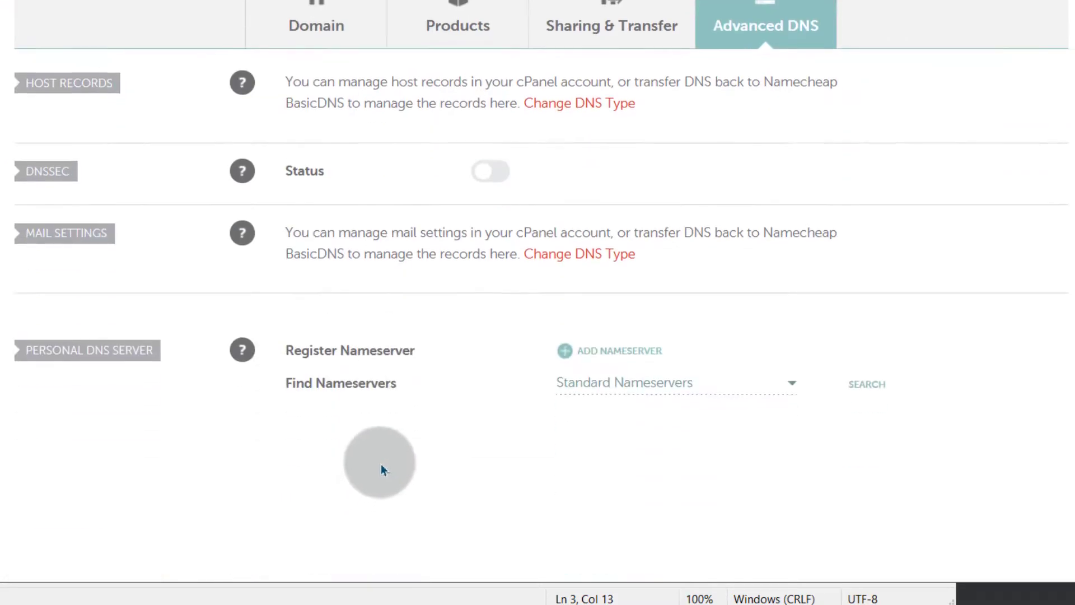
{"action": "scroll", "coordinate": [353, 435], "scroll_direction": "up", "scroll_amount": 2}
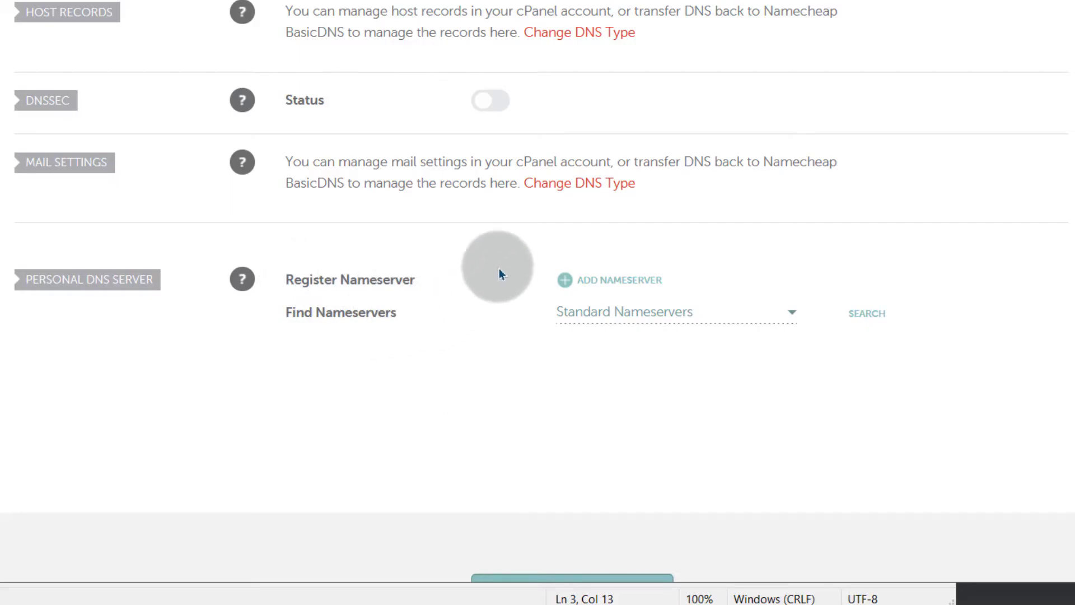
Step: Register the personal nameserver ns1 for bizanosa.club, using the IP address 45.63.65.90 copied from the domain's entry in Hestia
{"action": "left_click", "coordinate": [614, 284]}
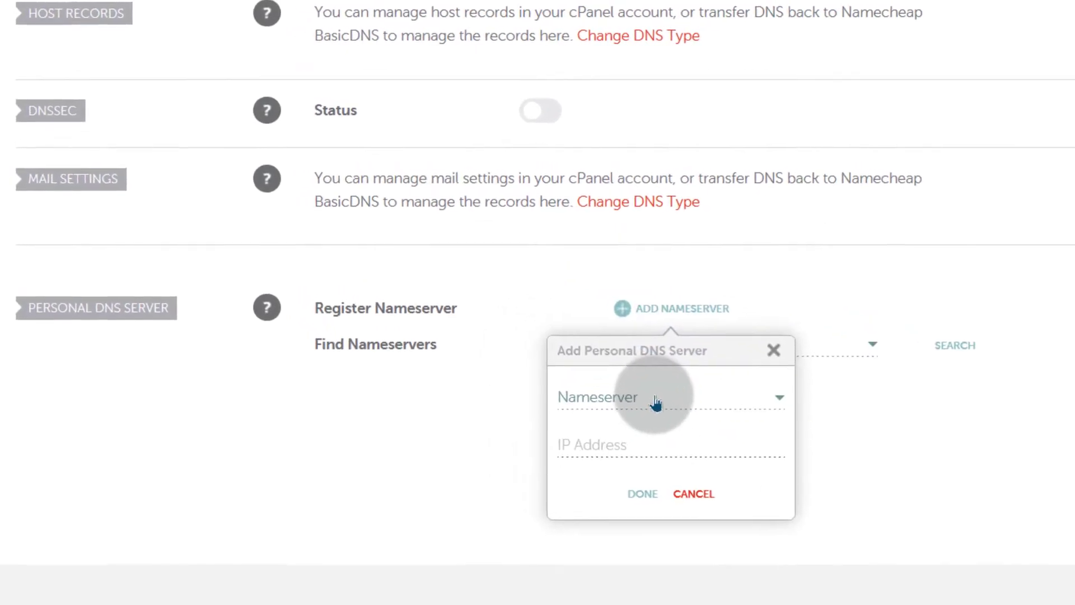
{"action": "left_click", "coordinate": [654, 402]}
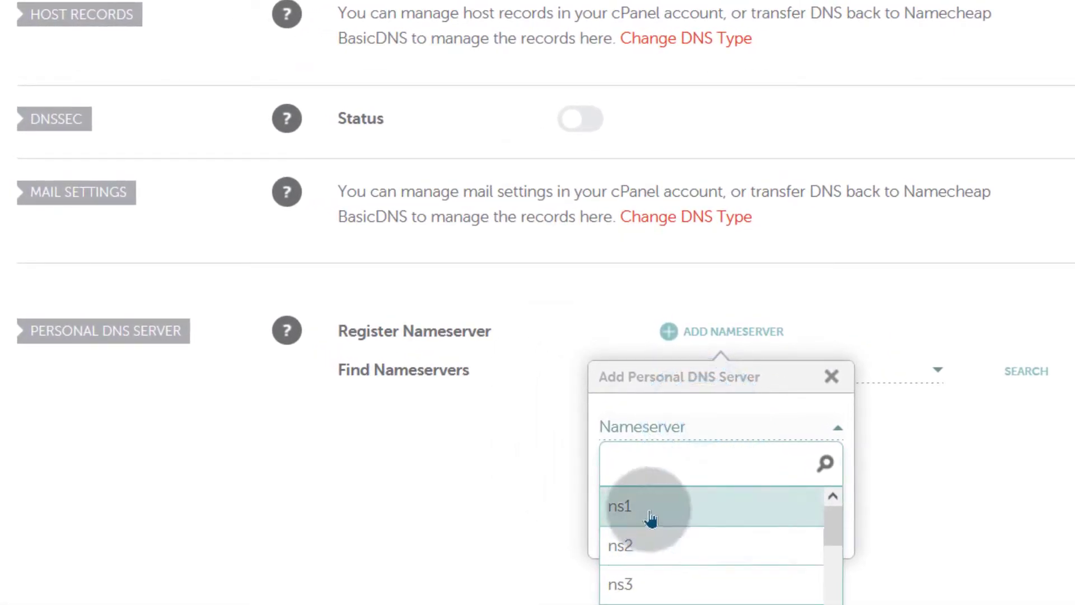
{"action": "left_click", "coordinate": [654, 515]}
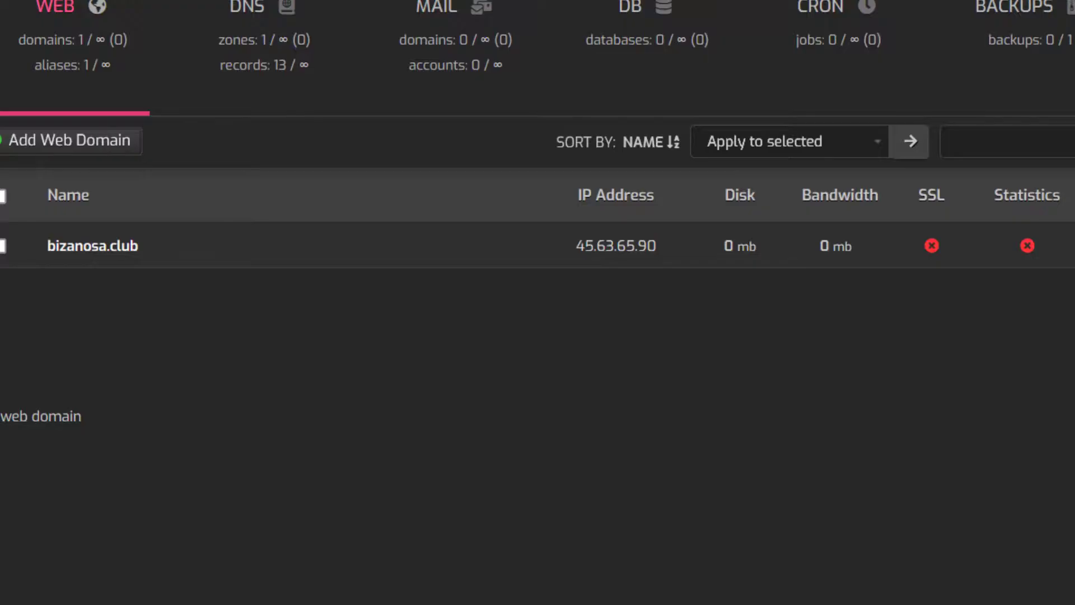
{"action": "double_click", "coordinate": [619, 263]}
{"action": "key", "text": "ctrl+c"}
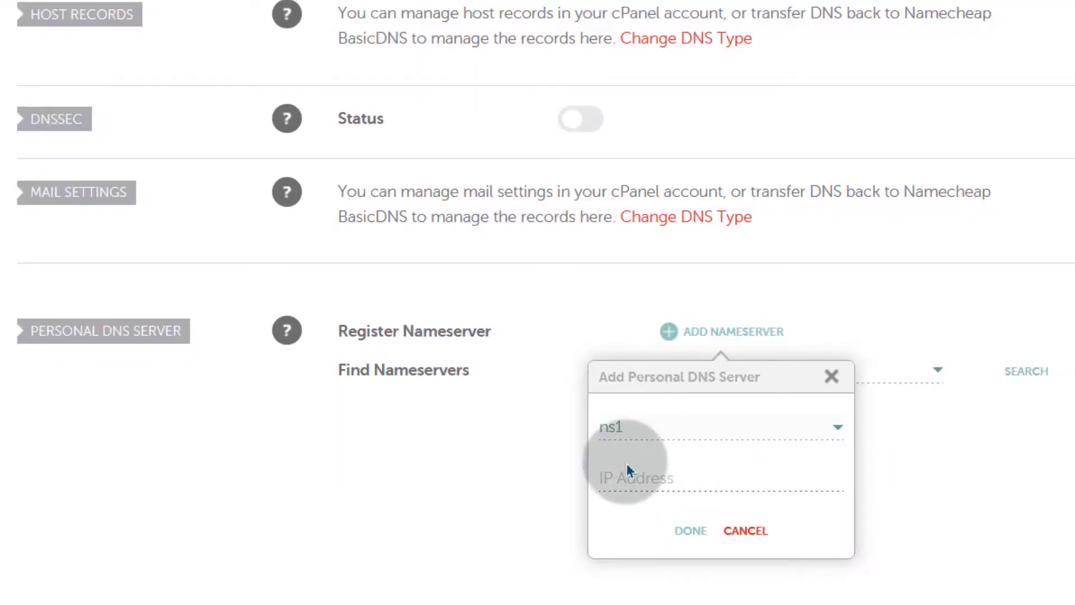
{"action": "right_click", "coordinate": [619, 472]}
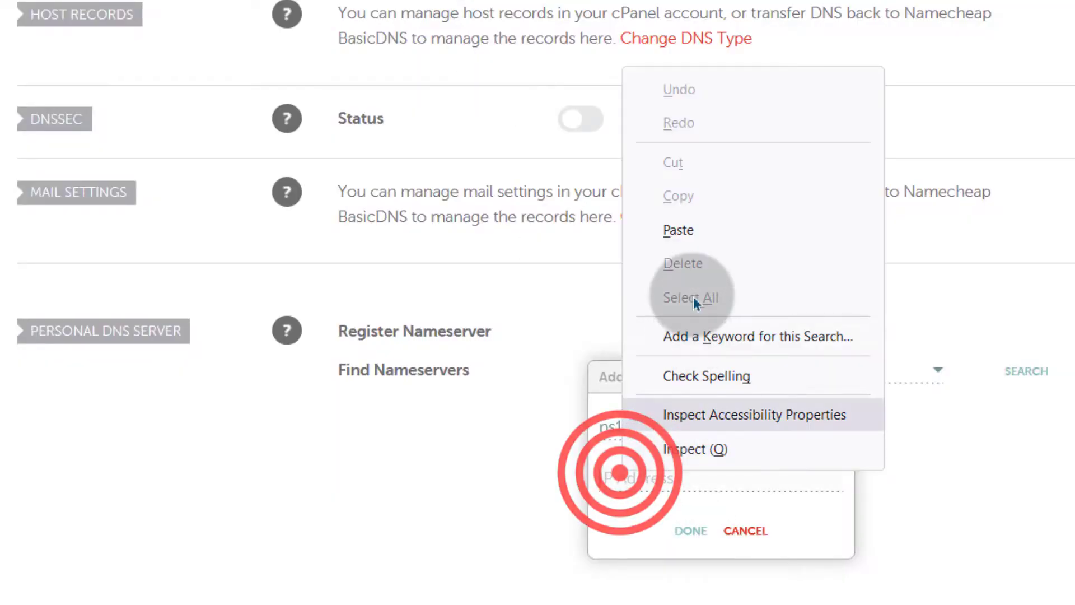
{"action": "left_click", "coordinate": [716, 238]}
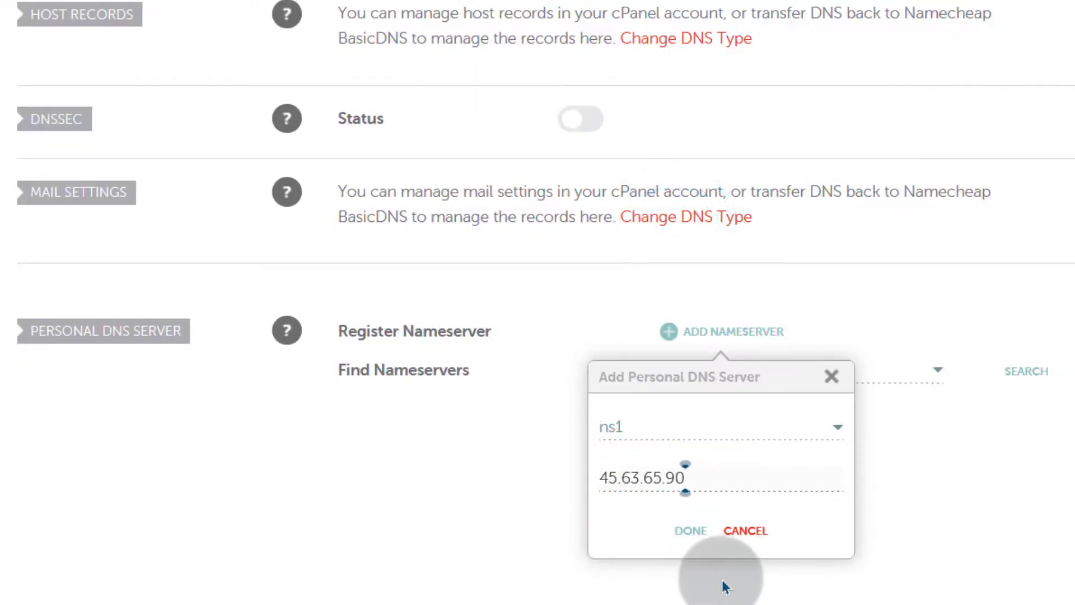
{"action": "left_click", "coordinate": [687, 536]}
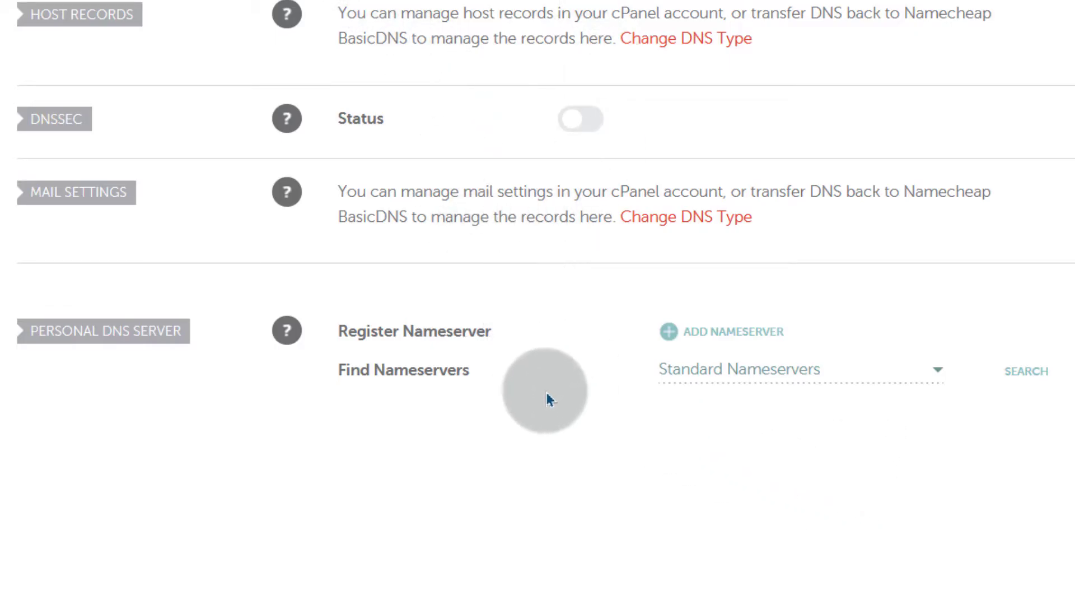
Step: Register a second personal nameserver, ns2, with the same IP address copied from Hestia
{"action": "scroll", "coordinate": [552, 394], "scroll_direction": "up", "scroll_amount": 3}
{"action": "scroll", "coordinate": [554, 398], "scroll_direction": "down", "scroll_amount": 6}
{"action": "left_click", "coordinate": [737, 95]}
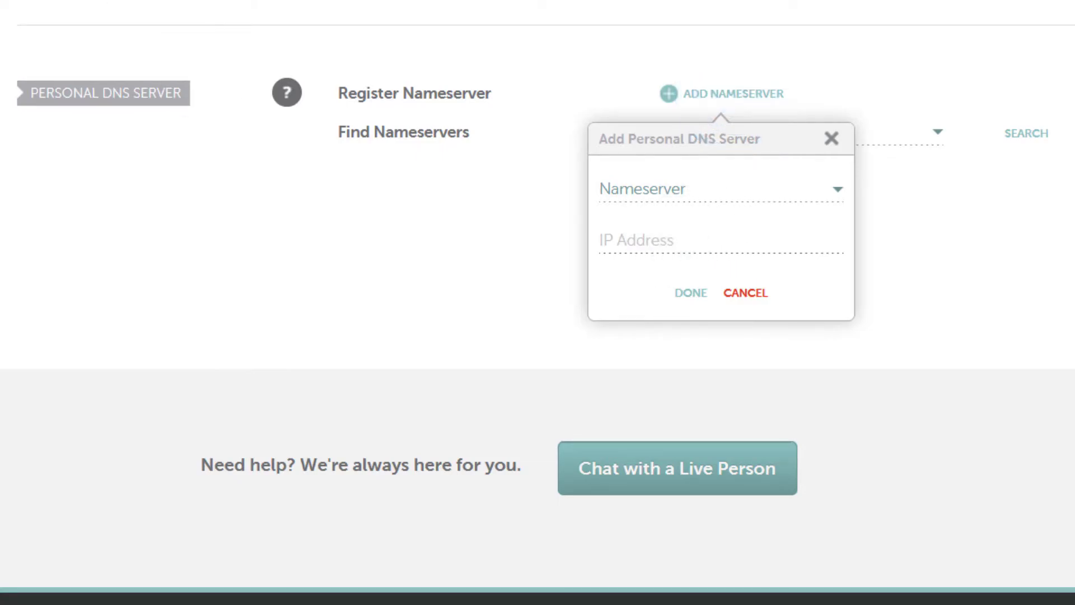
{"action": "key", "text": "ctrl+Tab"}
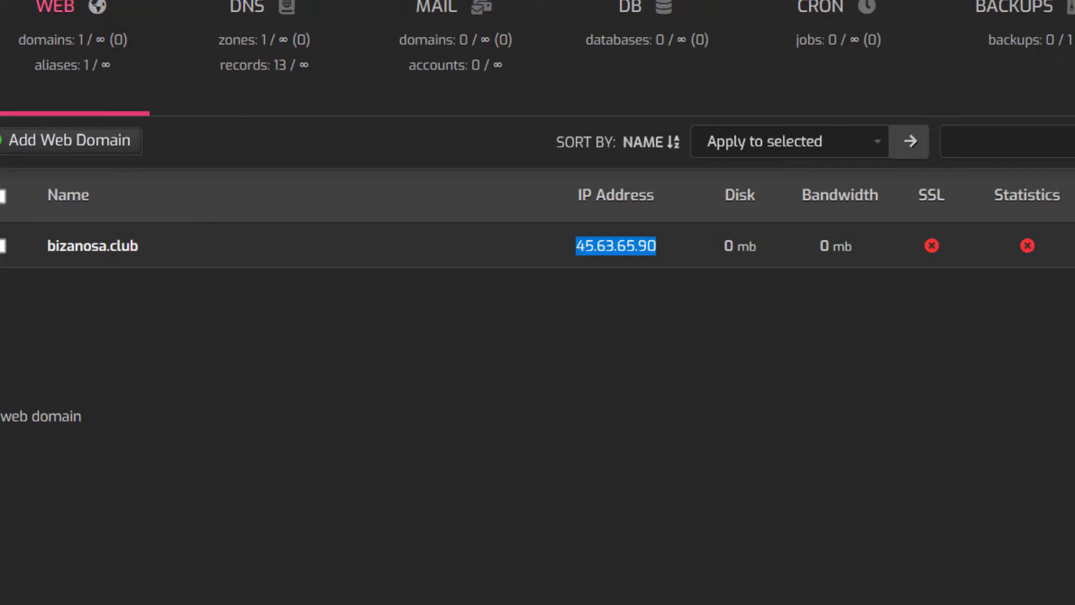
{"action": "key", "text": "ctrl+Tab"}
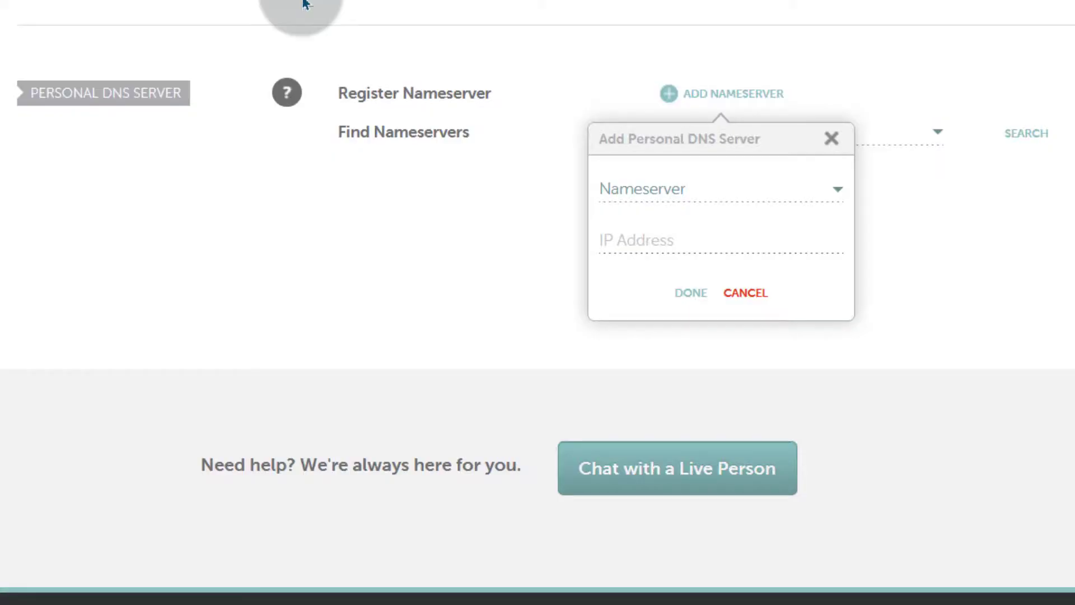
{"action": "left_click", "coordinate": [681, 189]}
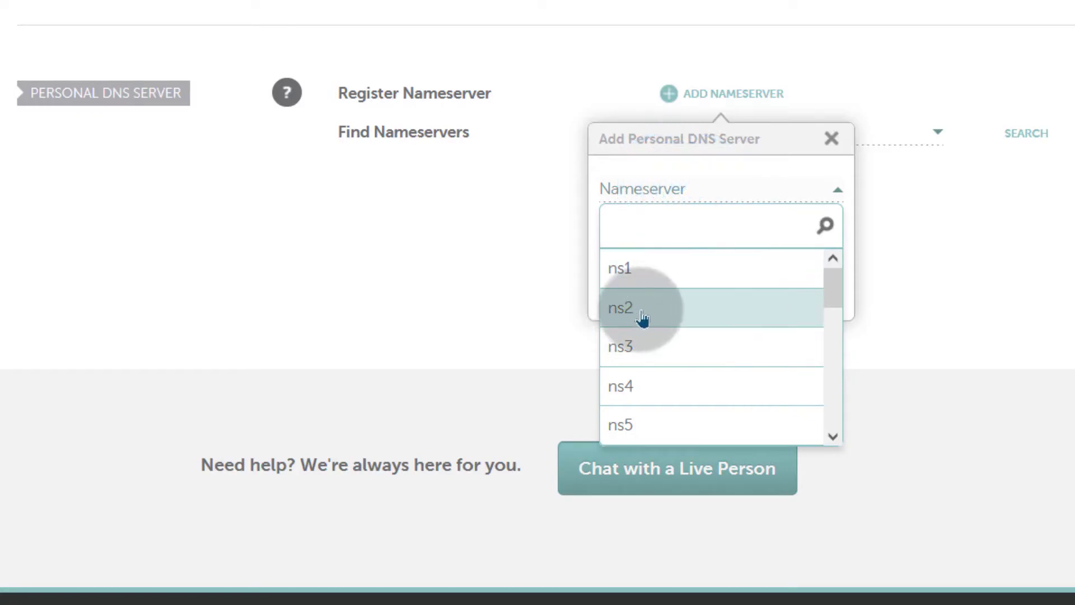
{"action": "left_click", "coordinate": [615, 306]}
{"action": "right_click", "coordinate": [629, 238]}
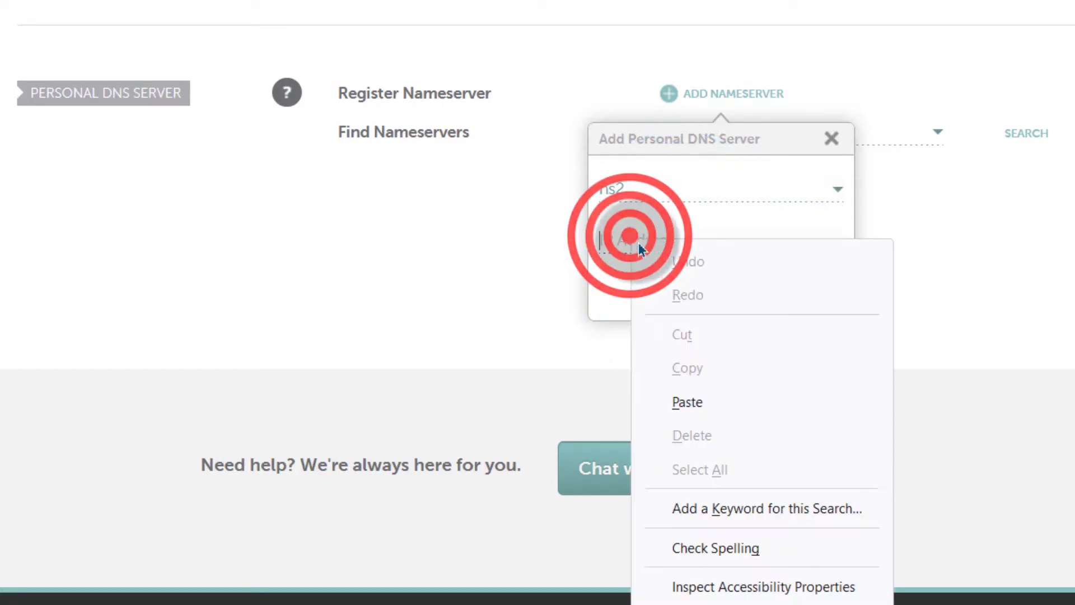
{"action": "left_click", "coordinate": [722, 395]}
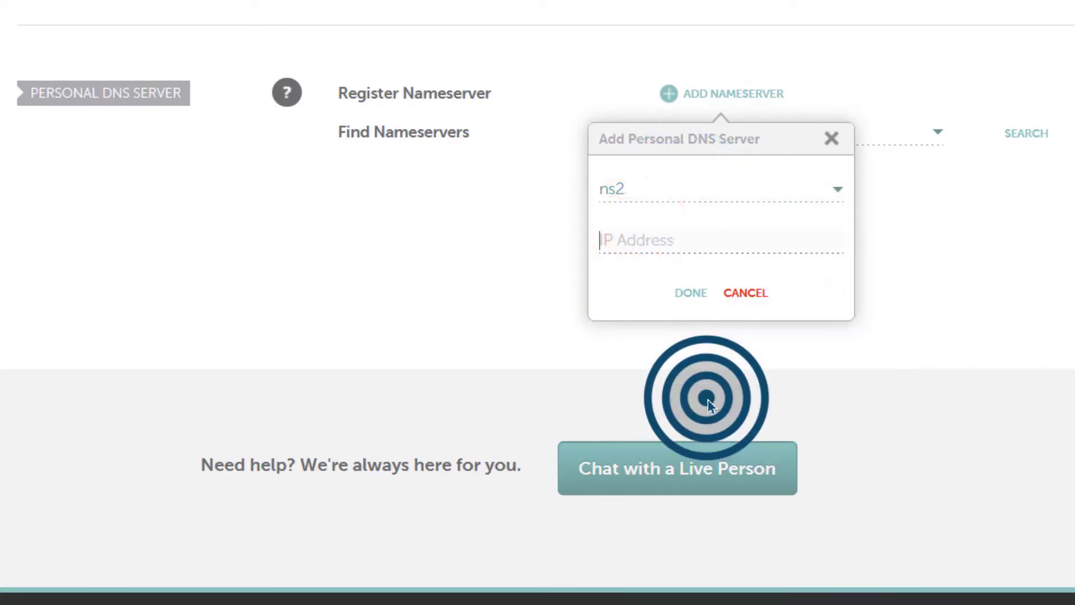
{"action": "left_click", "coordinate": [684, 292]}
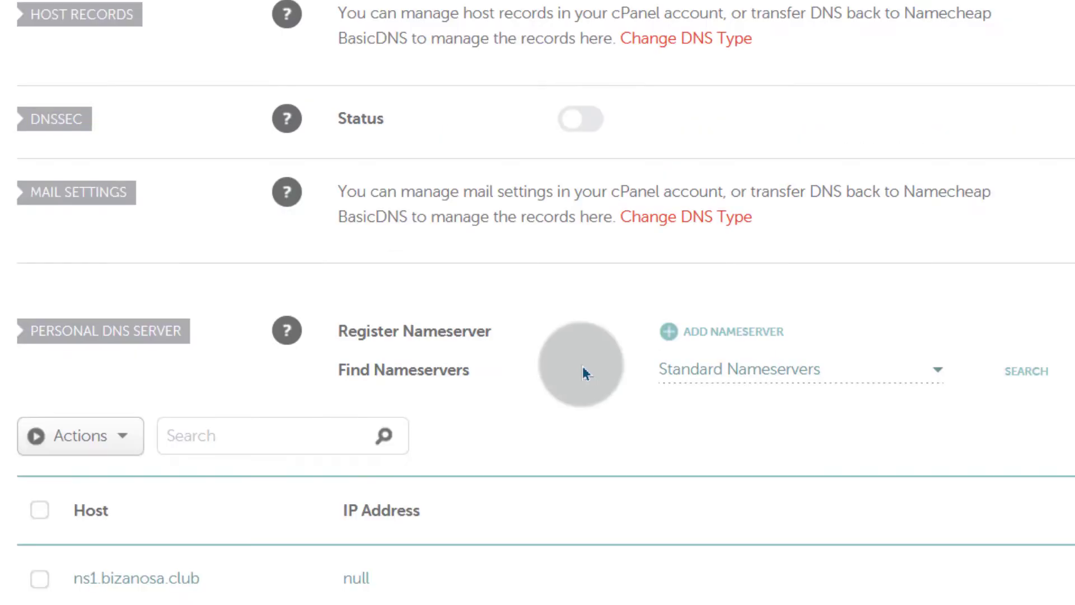
Step: Search for the registered standard nameservers, look at the custom nameserver search, and switch back to standard nameservers
{"action": "left_click", "coordinate": [1026, 371]}
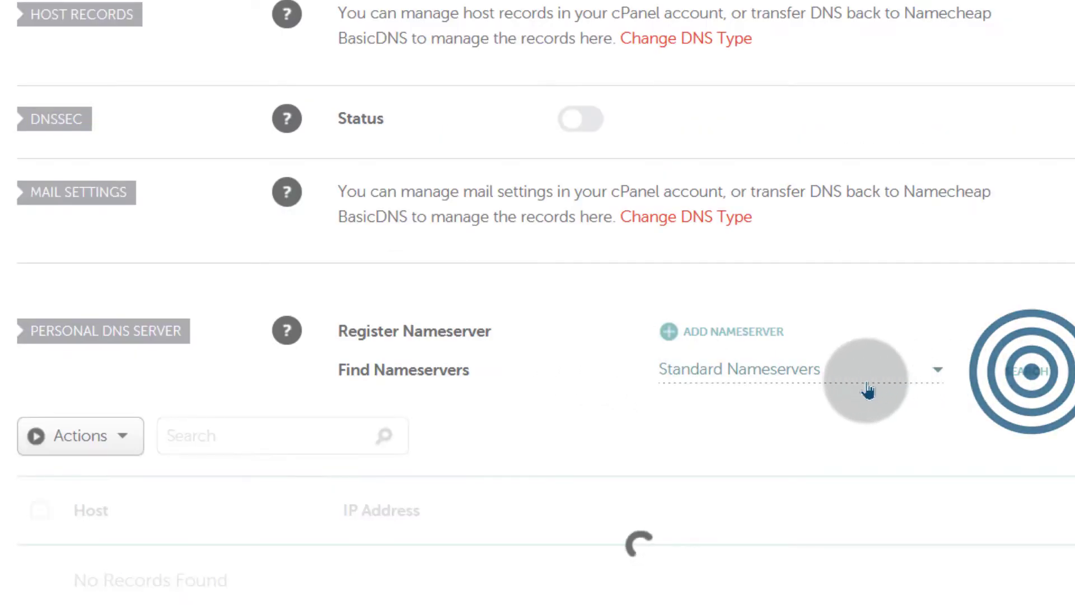
{"action": "left_click", "coordinate": [809, 370]}
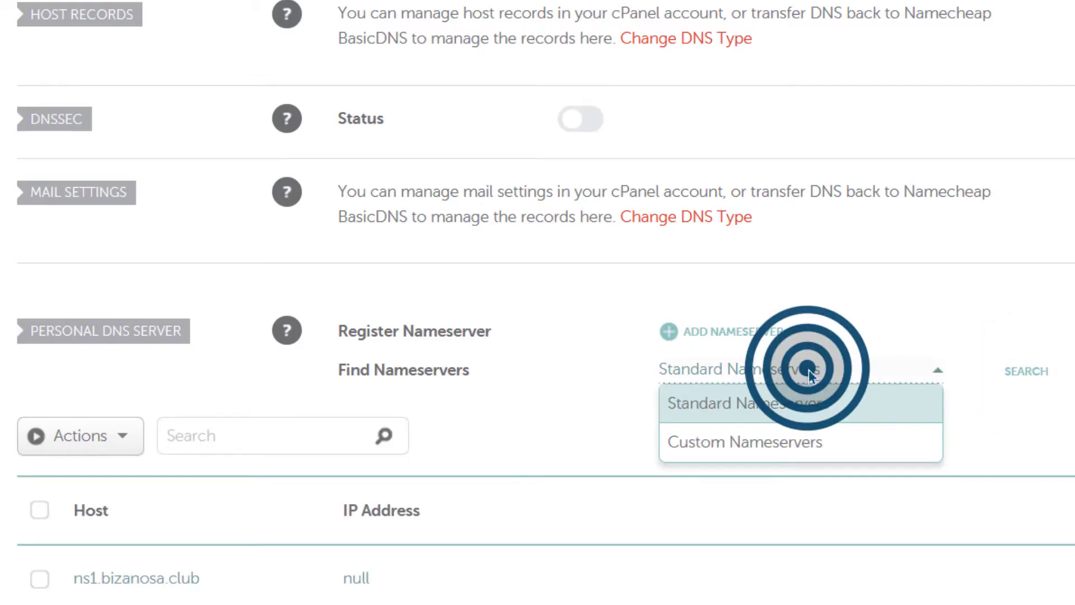
{"action": "left_click", "coordinate": [739, 446]}
{"action": "left_click", "coordinate": [1027, 369]}
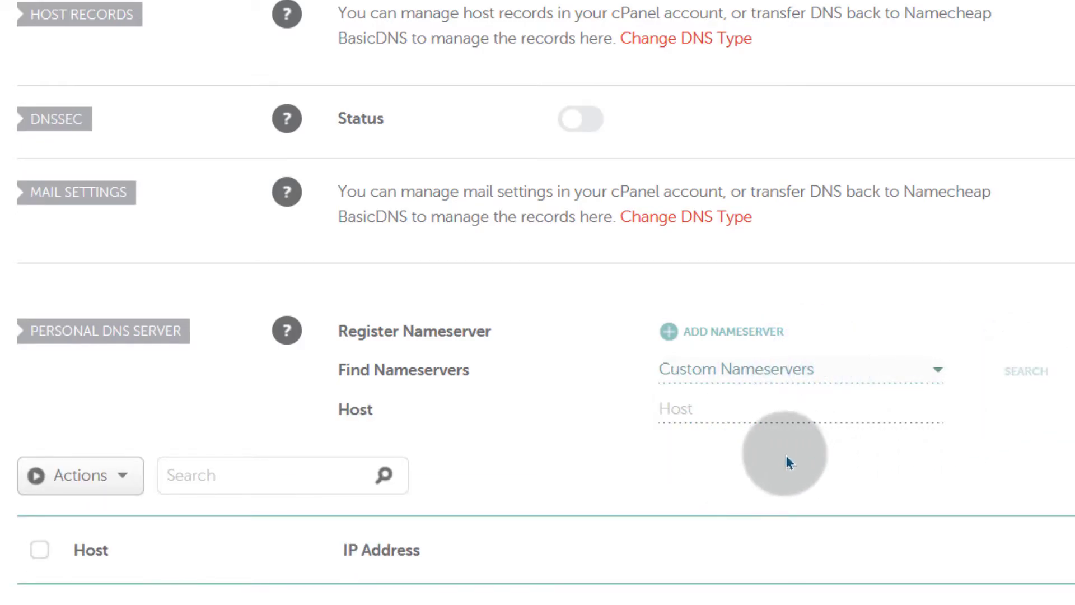
{"action": "scroll", "coordinate": [790, 457], "scroll_direction": "down", "scroll_amount": 5}
{"action": "left_click", "coordinate": [775, 13]}
{"action": "left_click", "coordinate": [749, 44]}
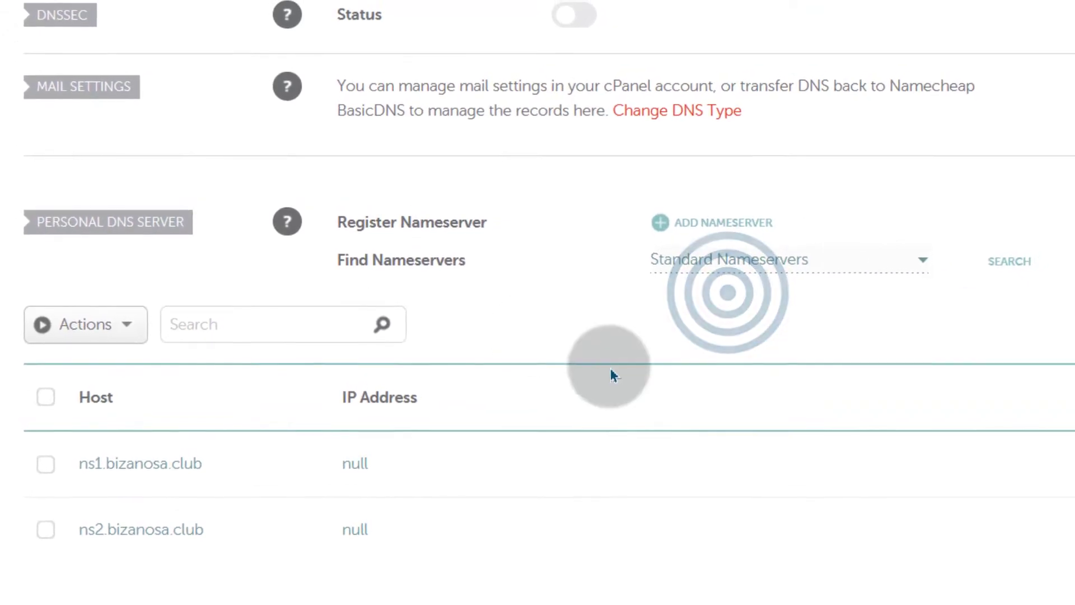
Step: Try to set the IP addresses of ns1.bizanosa.club and ns2.bizanosa.club to 45.63.65.90 in the nameserver list
{"action": "left_click", "coordinate": [355, 463]}
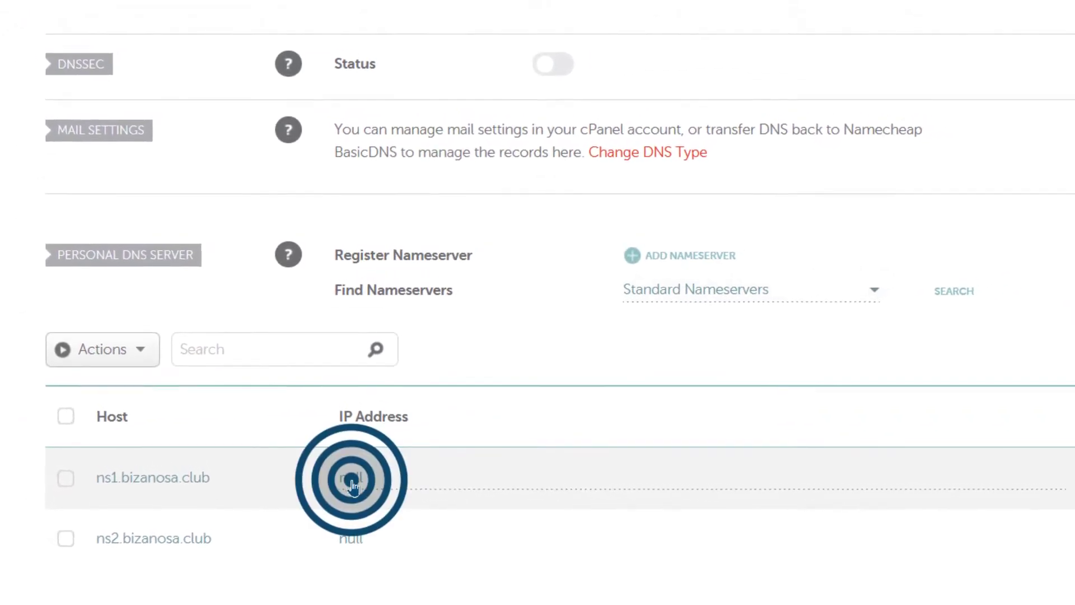
{"action": "right_click", "coordinate": [351, 489]}
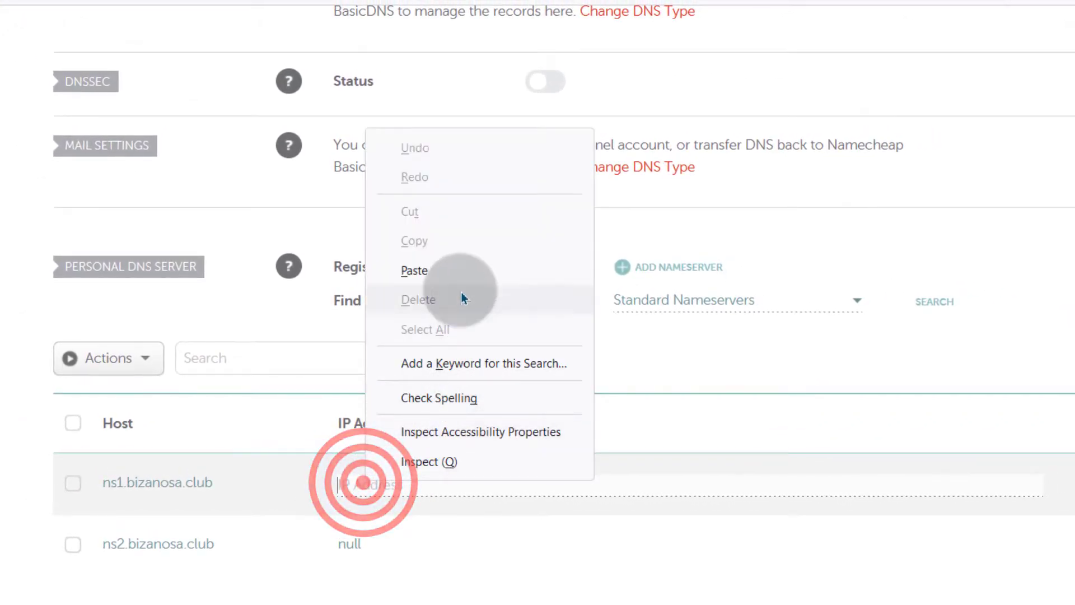
{"action": "left_click", "coordinate": [442, 269]}
{"action": "left_click", "coordinate": [351, 544]}
{"action": "right_click", "coordinate": [350, 547]}
{"action": "left_click", "coordinate": [432, 316]}
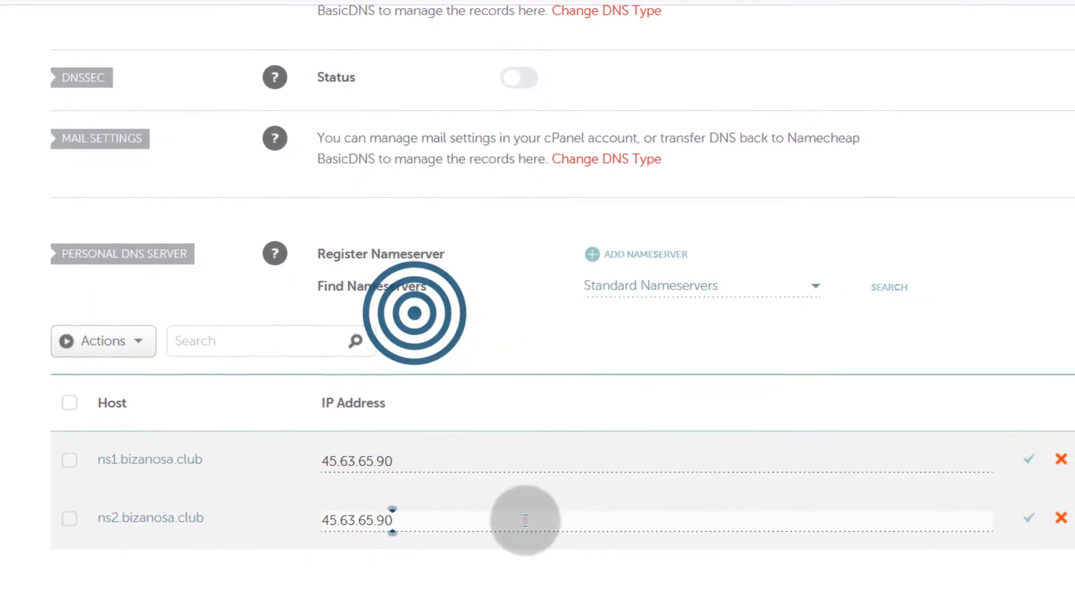
{"action": "left_click", "coordinate": [1023, 513]}
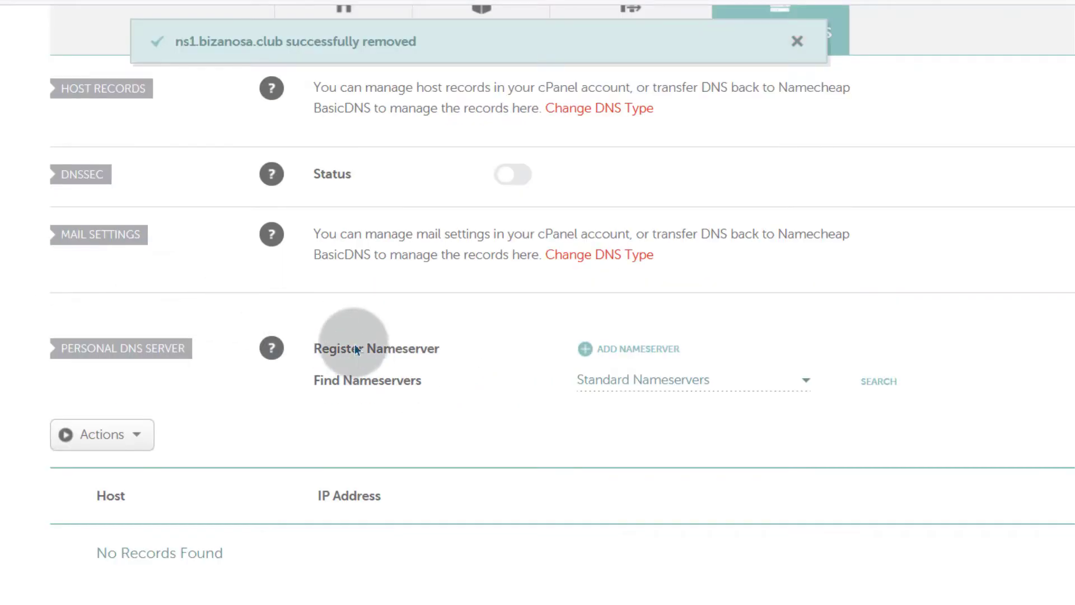
Step: Register the personal nameserver ns1 again with IP address 45.63.65.90 and search the standard nameservers to refresh the list
{"action": "scroll", "coordinate": [671, 504], "scroll_direction": "down", "scroll_amount": 3}
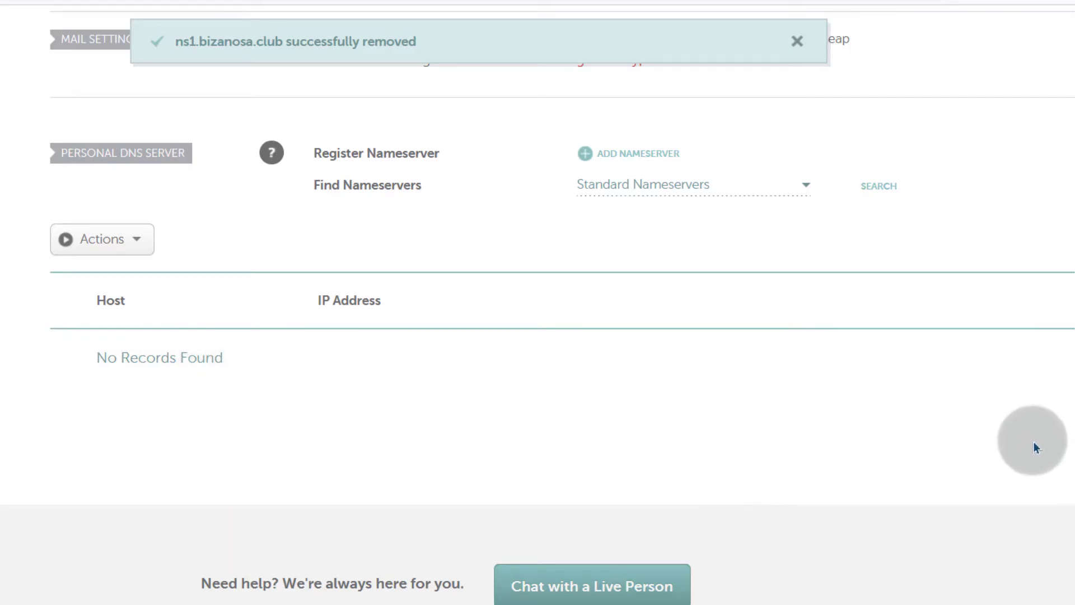
{"action": "scroll", "coordinate": [835, 408], "scroll_direction": "up", "scroll_amount": 2}
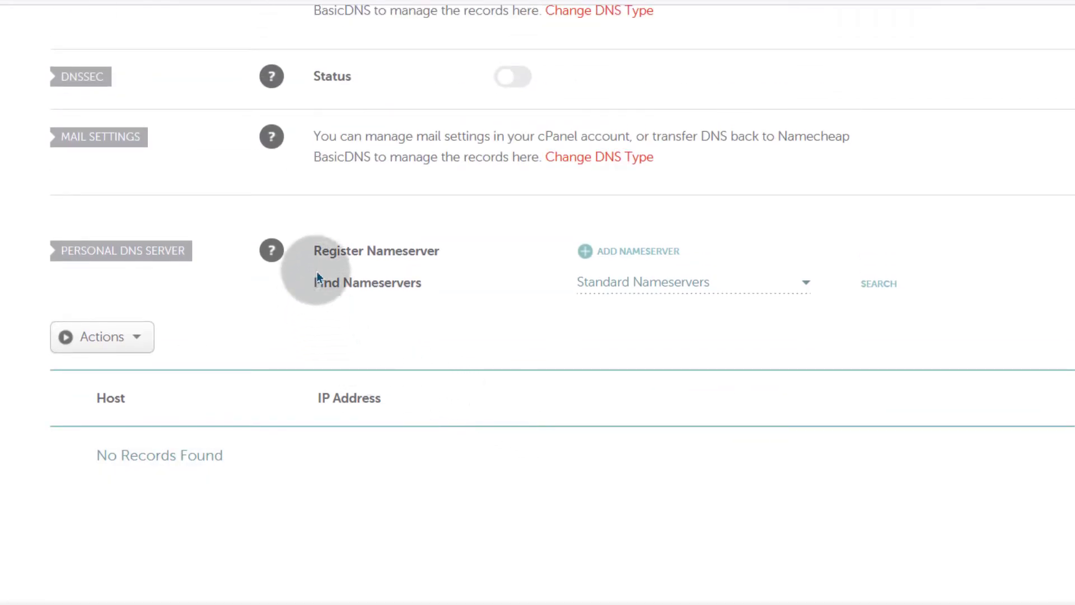
{"action": "left_click", "coordinate": [637, 252]}
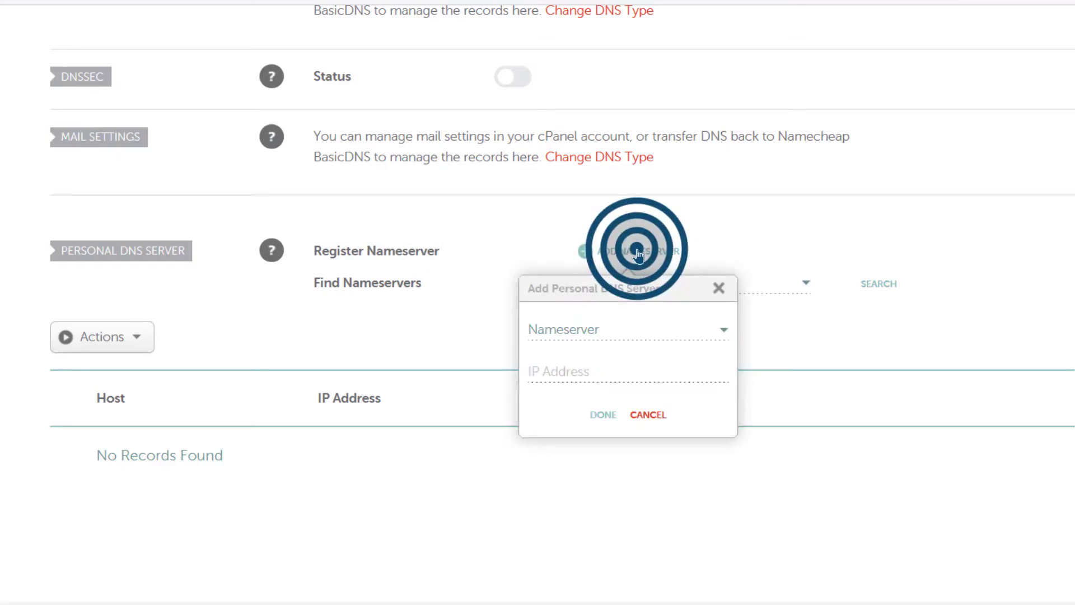
{"action": "left_click", "coordinate": [576, 328]}
{"action": "left_click", "coordinate": [546, 397]}
{"action": "left_click", "coordinate": [548, 362]}
{"action": "right_click", "coordinate": [556, 362]}
{"action": "left_click", "coordinate": [609, 496]}
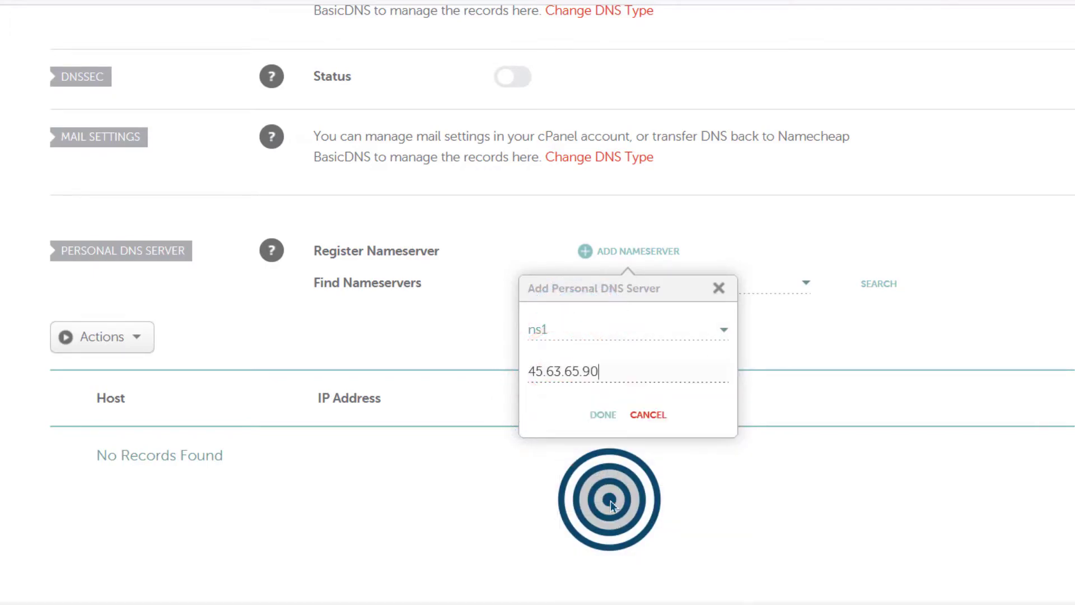
{"action": "left_click", "coordinate": [602, 415]}
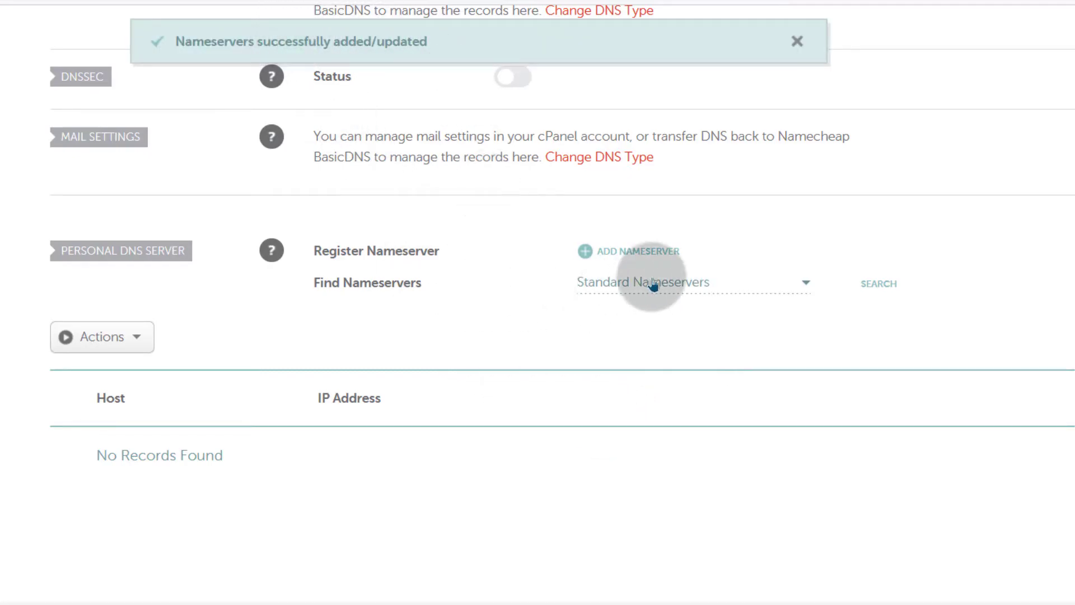
{"action": "left_click", "coordinate": [886, 288]}
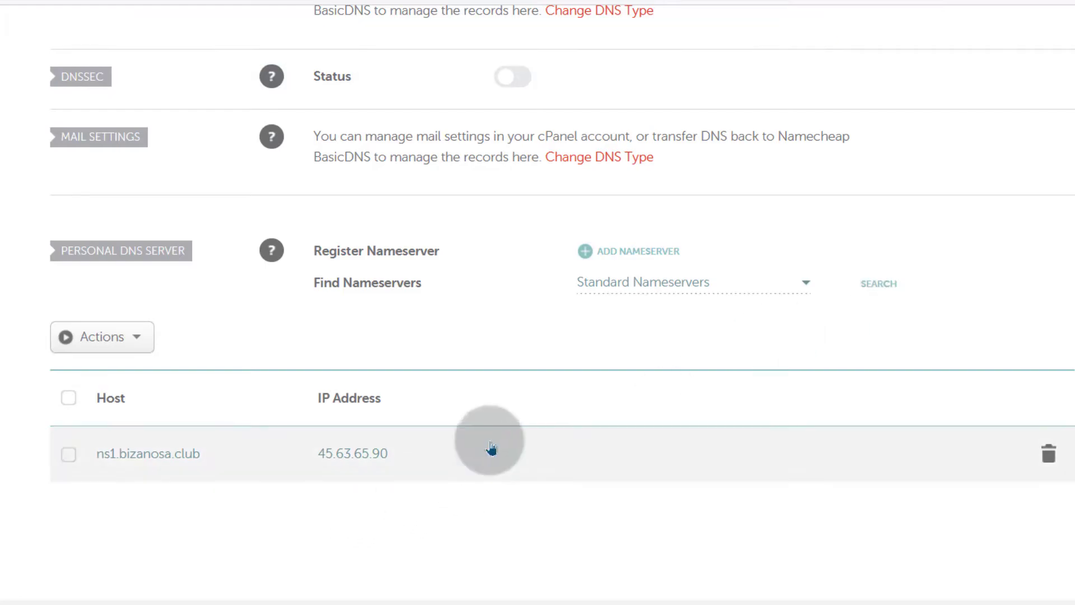
Step: Register the personal nameserver ns2 with IP address 45.63.65.90 and search the standard nameservers again
{"action": "left_click", "coordinate": [626, 255]}
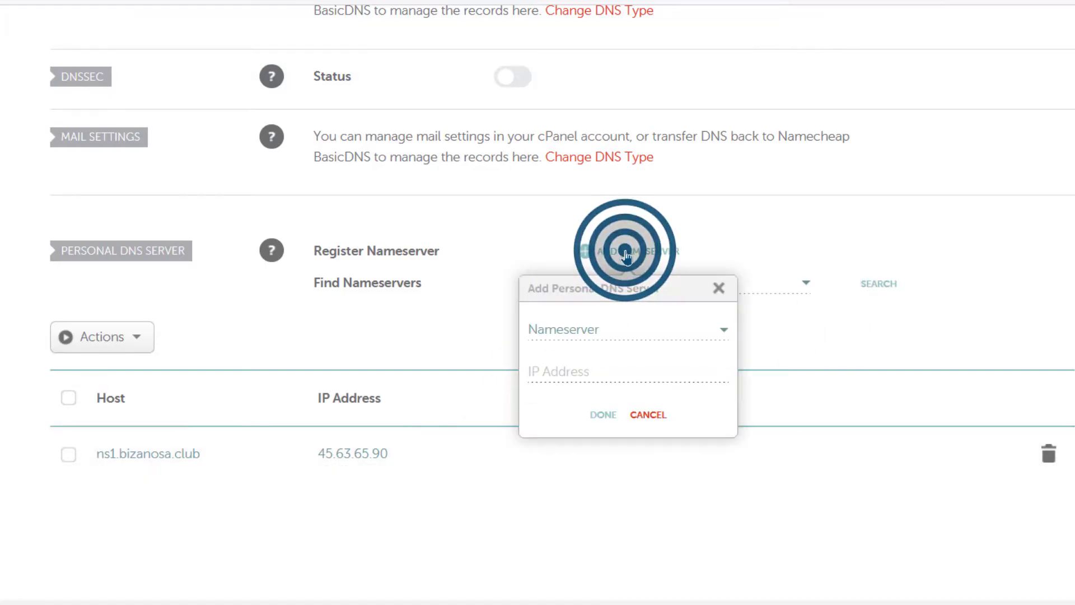
{"action": "left_click", "coordinate": [602, 330]}
{"action": "left_click", "coordinate": [569, 426]}
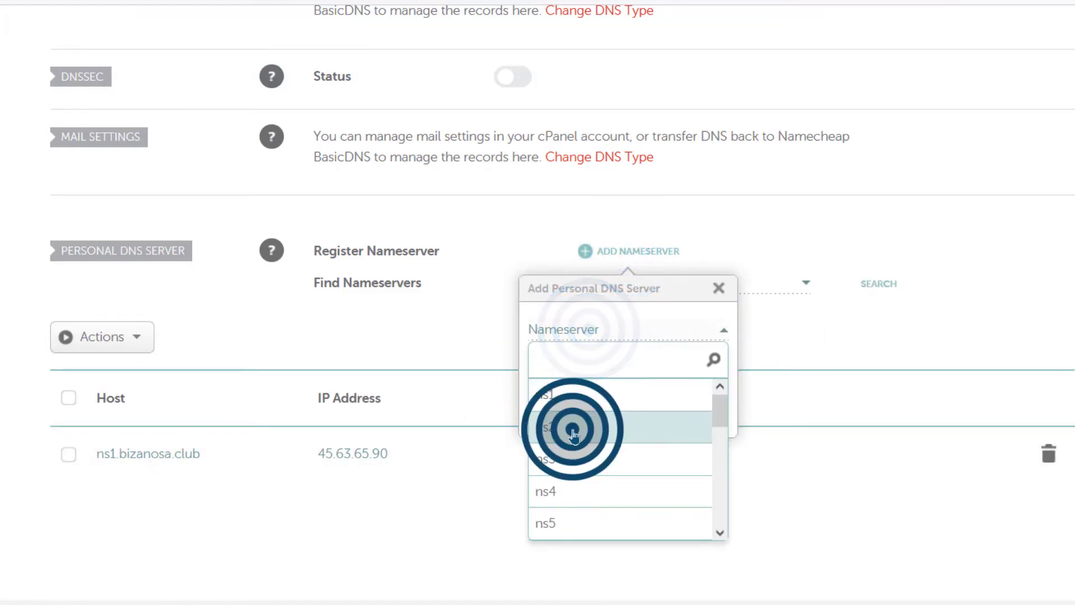
{"action": "right_click", "coordinate": [554, 366]}
{"action": "left_click", "coordinate": [604, 499]}
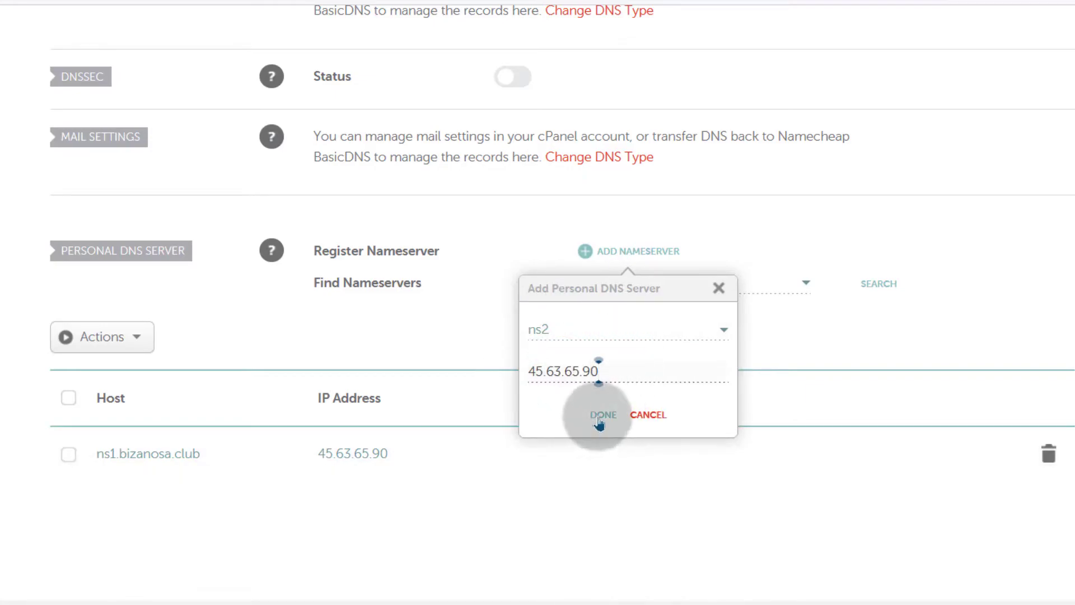
{"action": "left_click", "coordinate": [604, 415]}
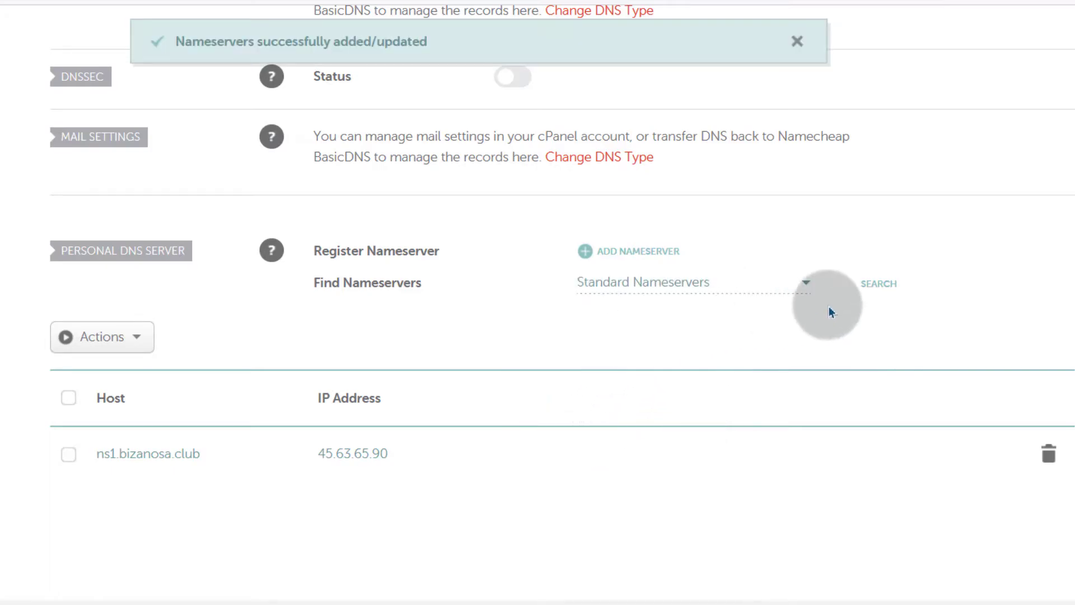
{"action": "left_click", "coordinate": [880, 284]}
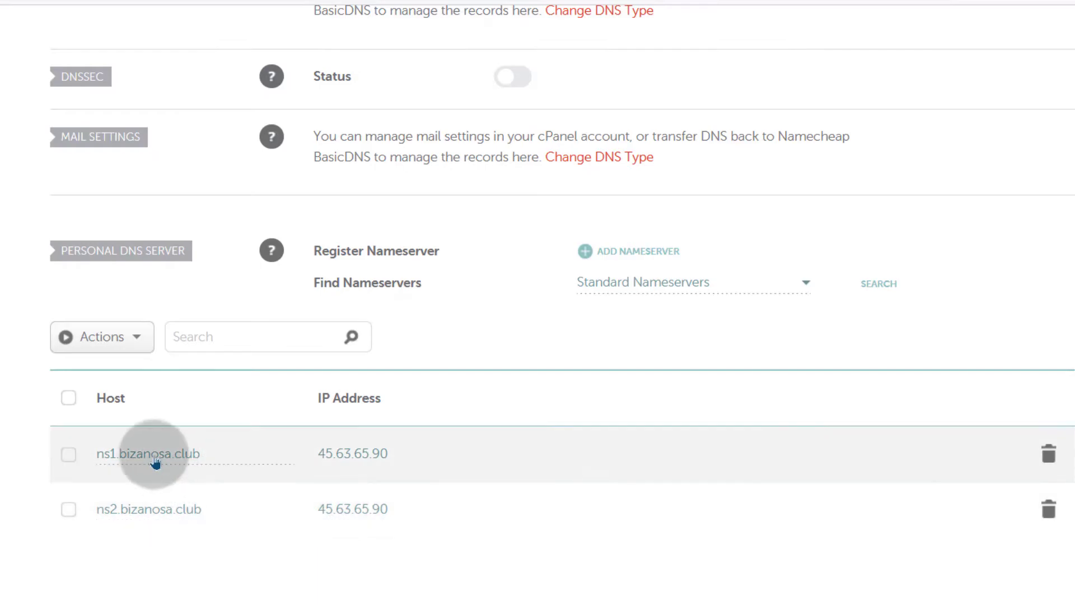
Step: Copy the host name ns1.bizanosa.club from the personal DNS server list
{"action": "left_click", "coordinate": [200, 455]}
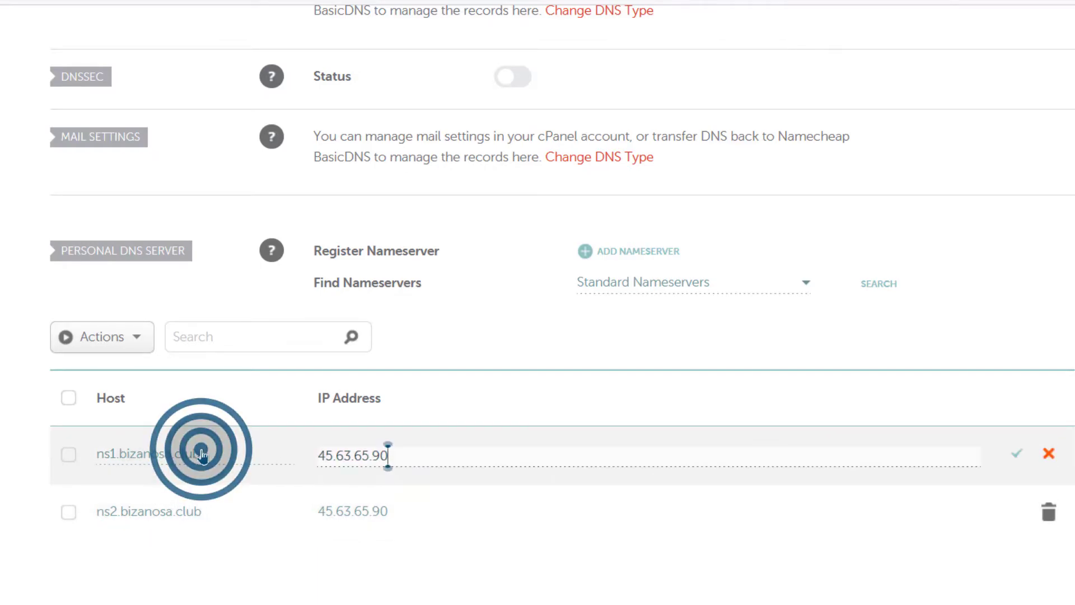
{"action": "left_click_drag", "start_coordinate": [201, 453], "coordinate": [99, 448]}
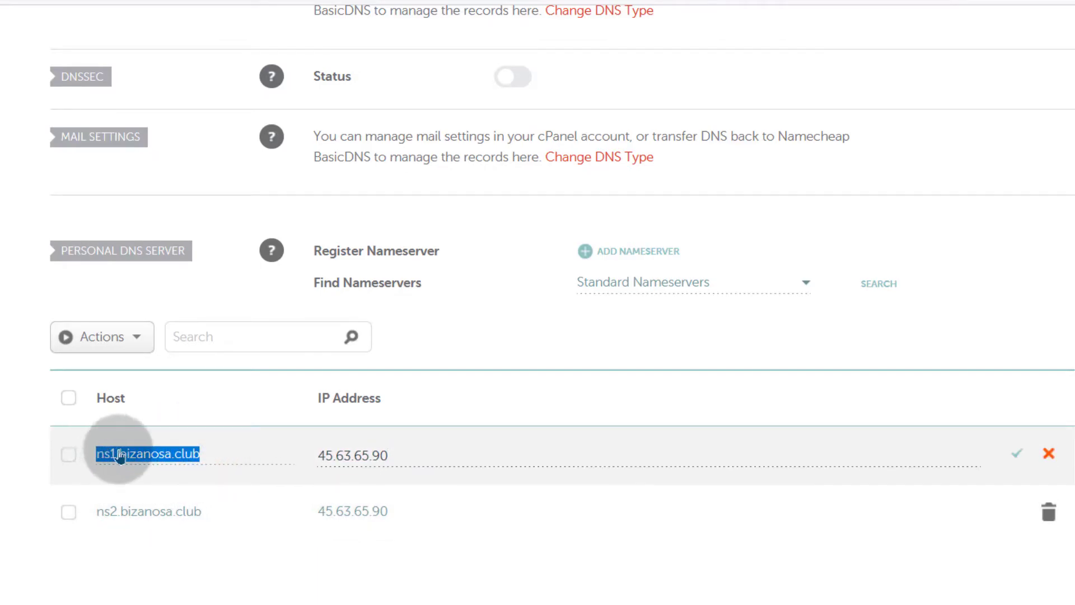
{"action": "right_click", "coordinate": [106, 450]}
{"action": "left_click", "coordinate": [156, 253]}
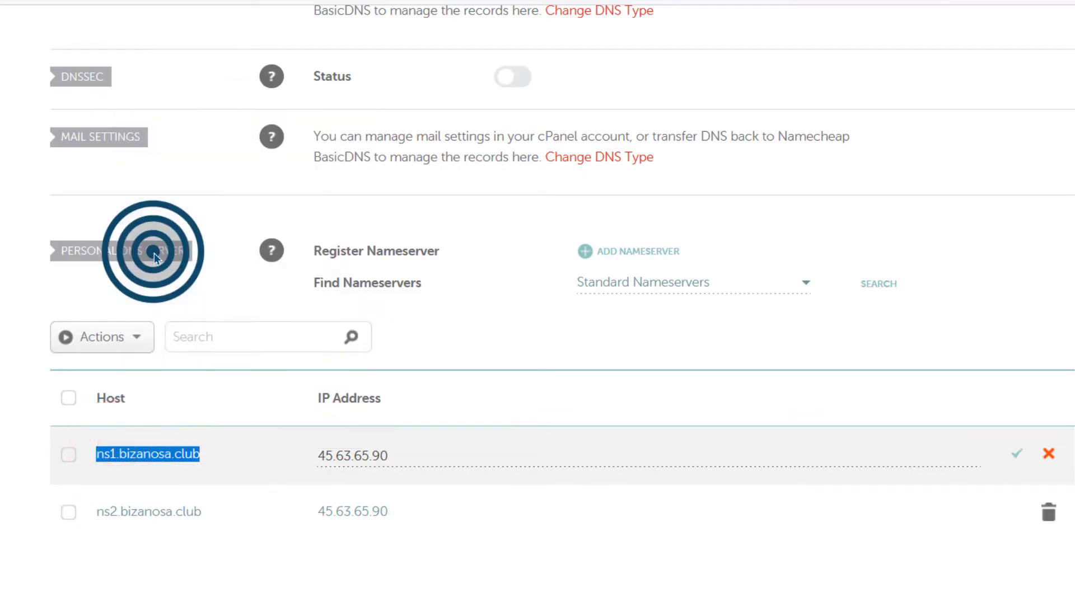
Step: Replace the first custom DNS nameserver in the domain settings of bizanosa.club with the copied ns1.bizanosa.club
{"action": "scroll", "coordinate": [409, 321], "scroll_direction": "up", "scroll_amount": 7}
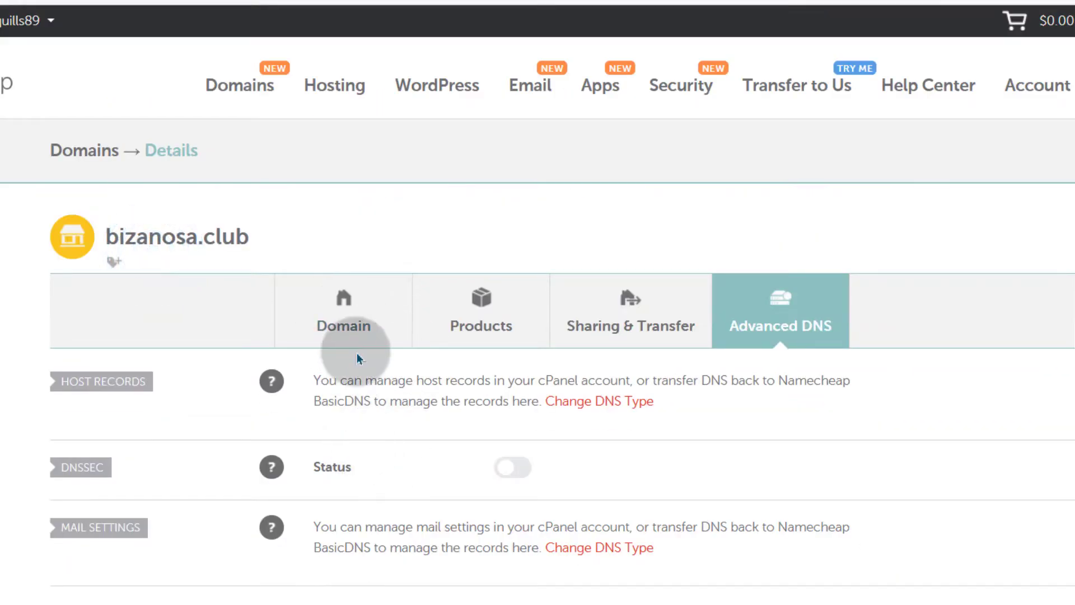
{"action": "left_click", "coordinate": [340, 324]}
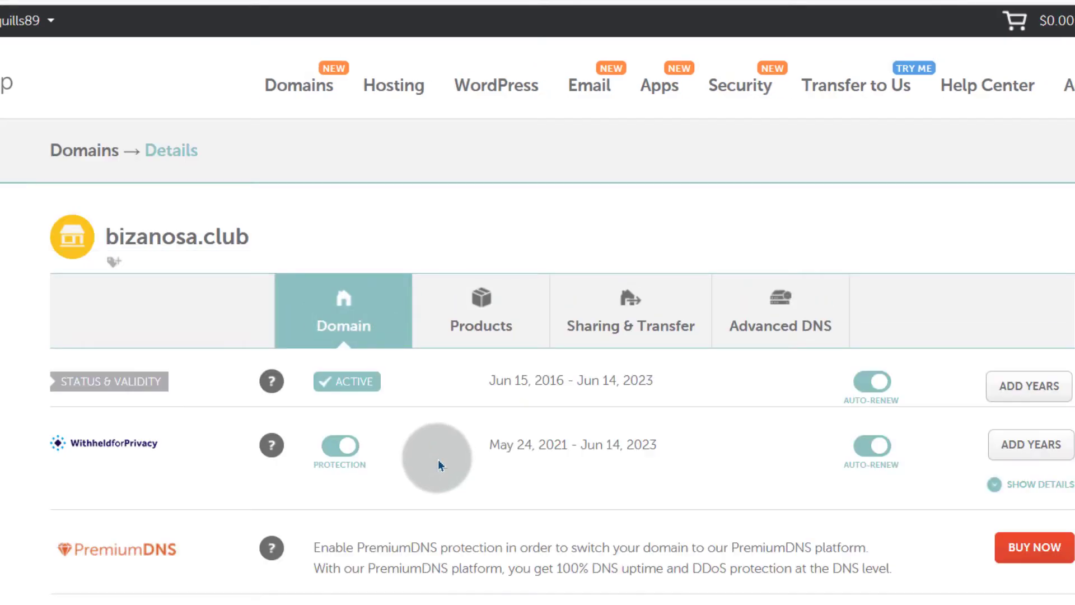
{"action": "scroll", "coordinate": [420, 458], "scroll_direction": "down", "scroll_amount": 5}
{"action": "scroll", "coordinate": [409, 452], "scroll_direction": "down", "scroll_amount": 1}
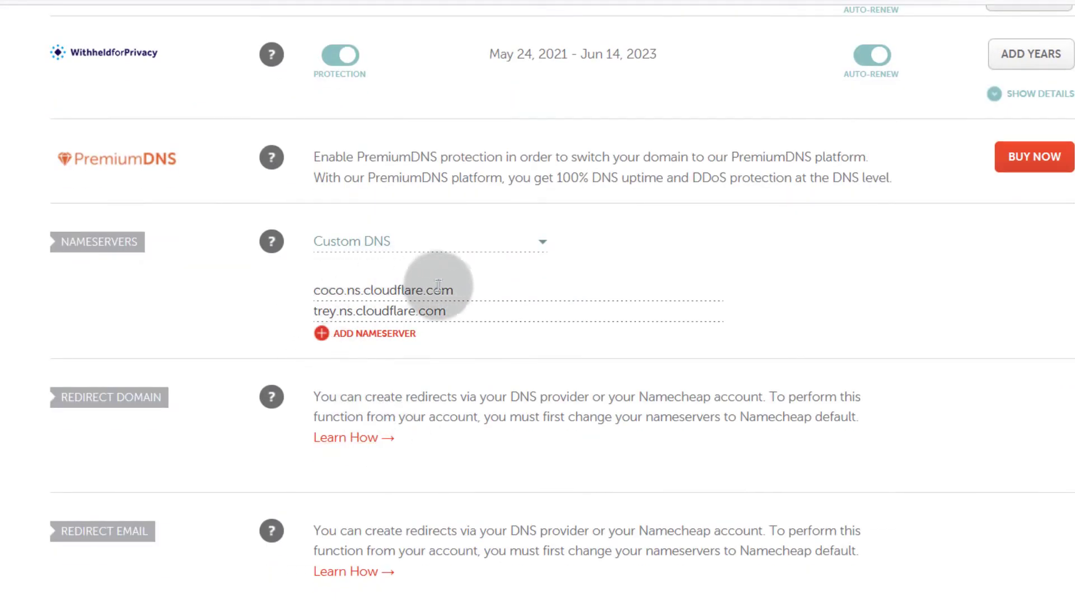
{"action": "left_click_drag", "start_coordinate": [464, 290], "coordinate": [312, 289]}
{"action": "right_click", "coordinate": [343, 288]}
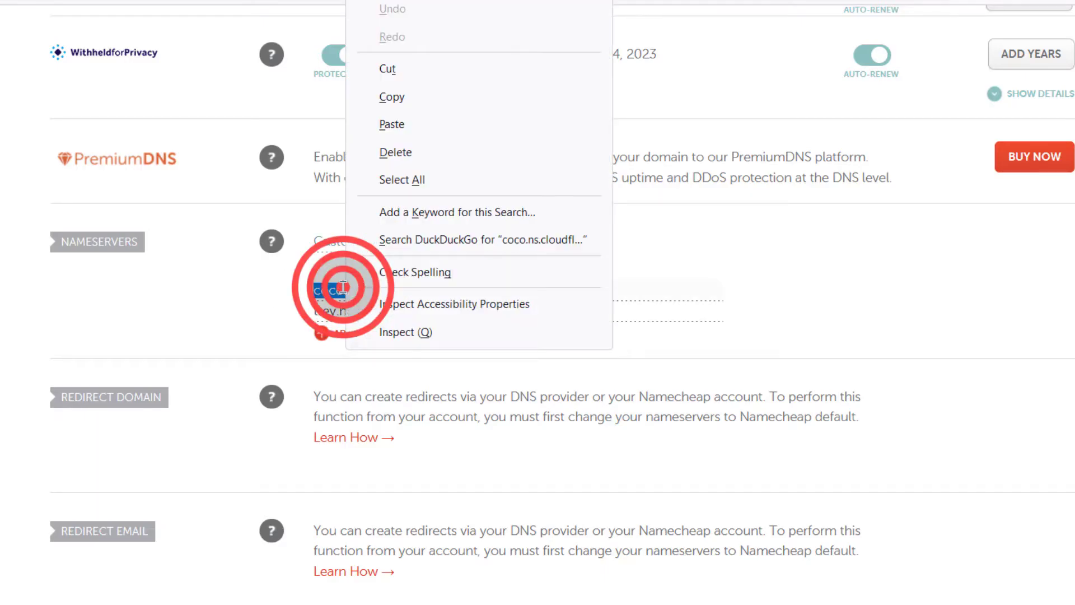
{"action": "left_click", "coordinate": [408, 124]}
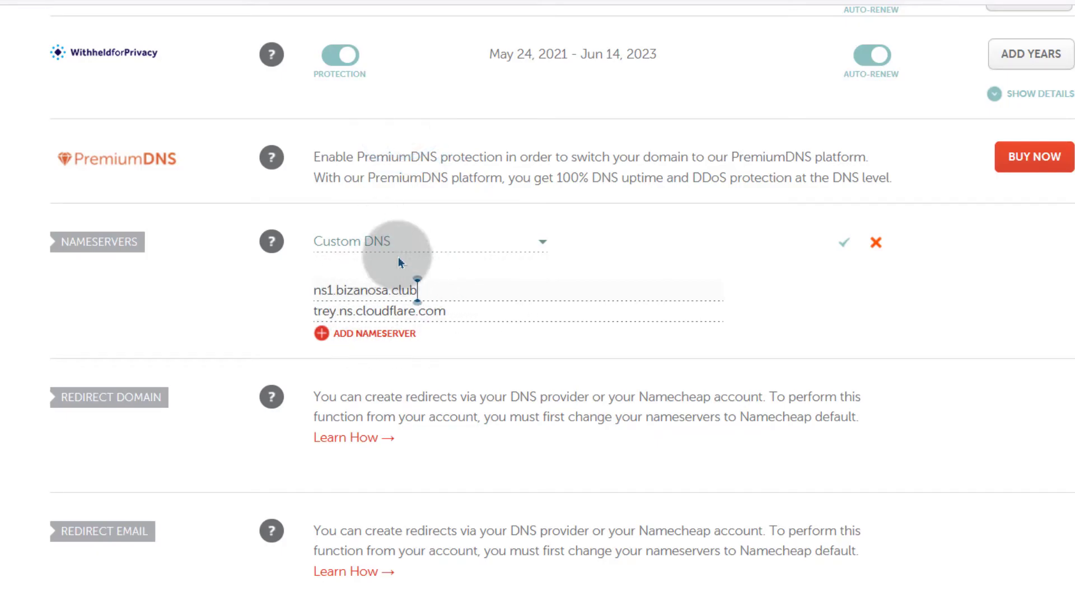
Step: Replace the second custom DNS nameserver with ns2.bizanosa.club and save the nameserver changes
{"action": "left_click_drag", "start_coordinate": [452, 309], "coordinate": [283, 311]}
{"action": "right_click", "coordinate": [334, 307]}
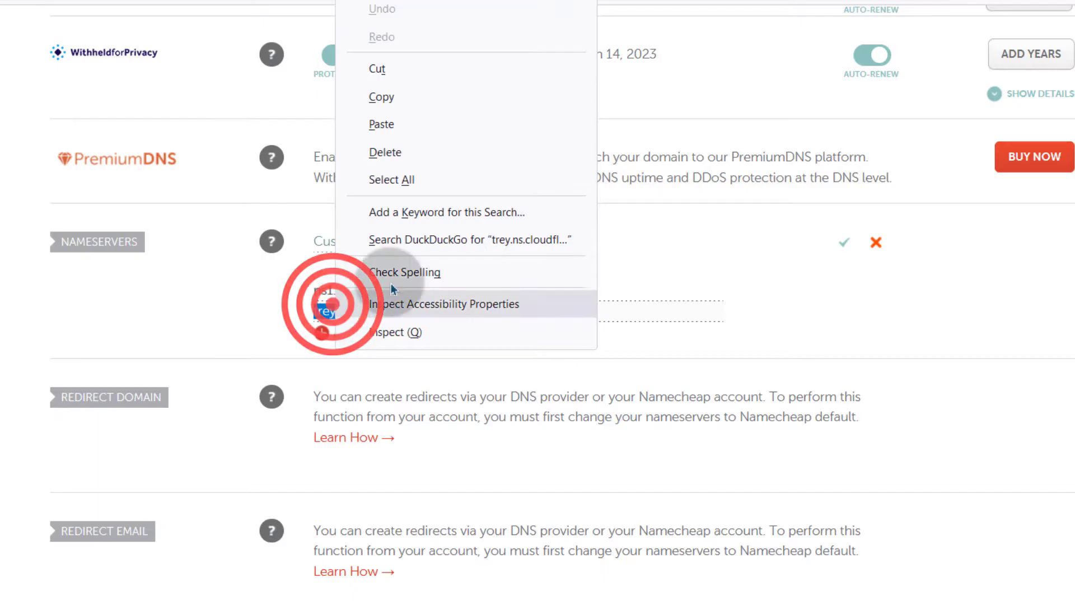
{"action": "left_click", "coordinate": [384, 124]}
{"action": "left_click", "coordinate": [334, 309]}
{"action": "key", "text": "BackSpace"}
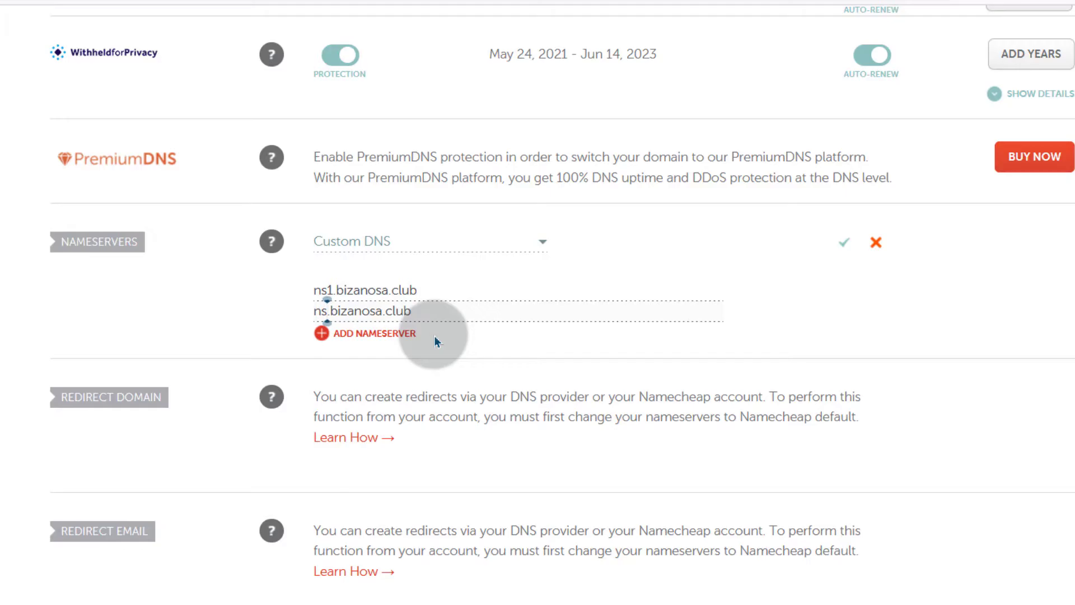
{"action": "type", "text": "2"}
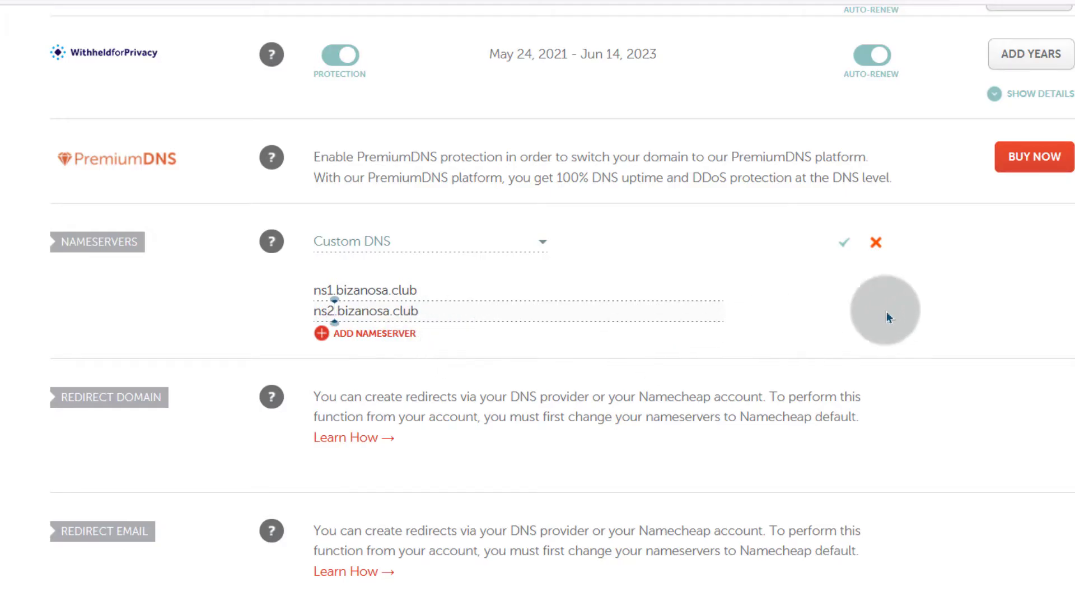
{"action": "left_click", "coordinate": [845, 242]}
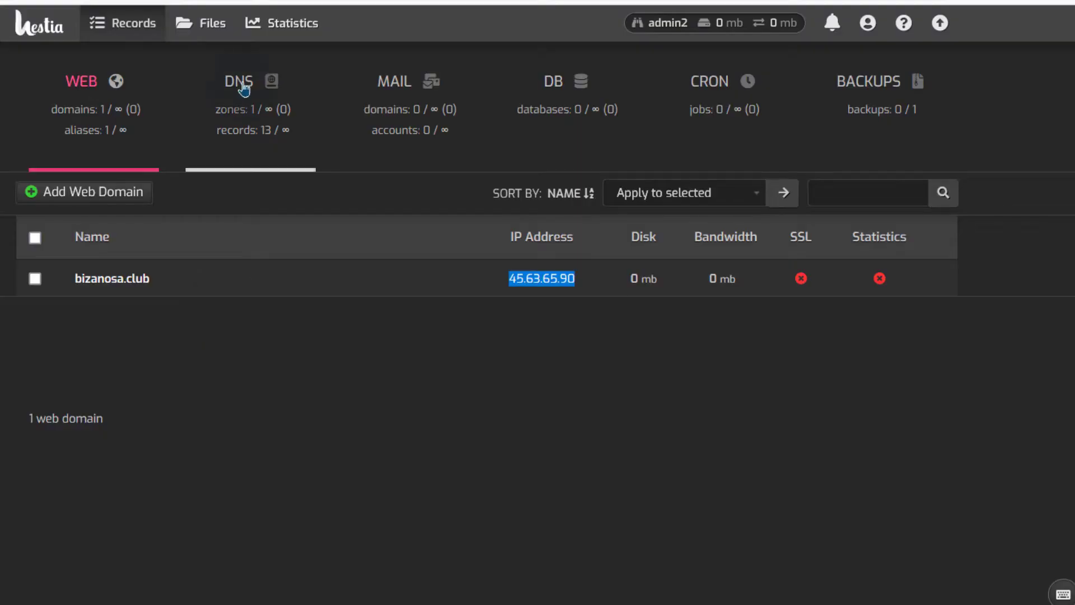
Step: Switch to Hestia and review the DNS records of the bizanosa.club zone
{"action": "left_click", "coordinate": [243, 88]}
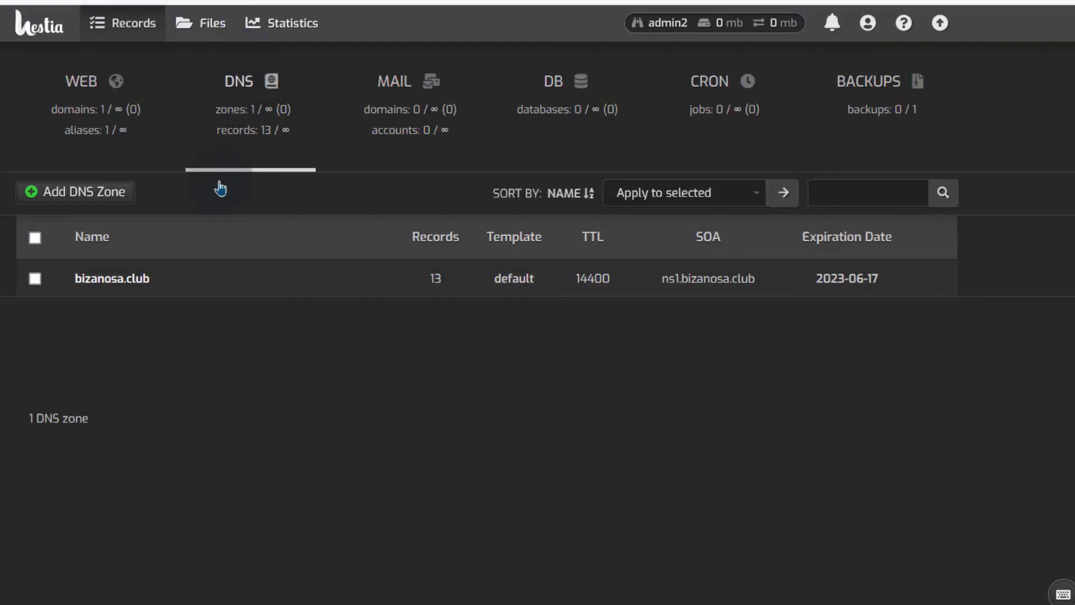
{"action": "left_click", "coordinate": [112, 279]}
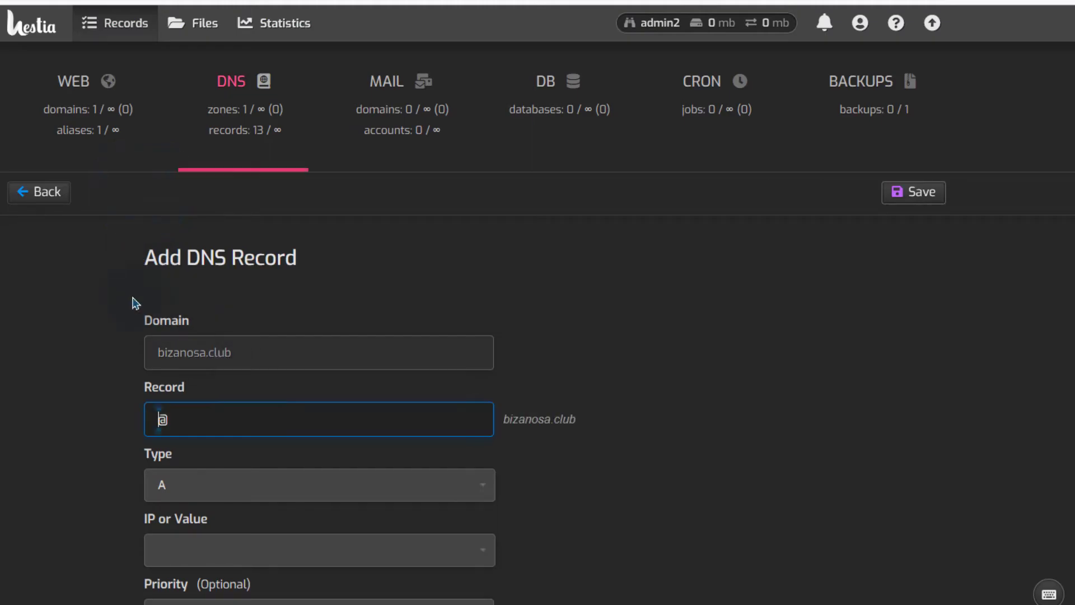
{"action": "left_click", "coordinate": [56, 199]}
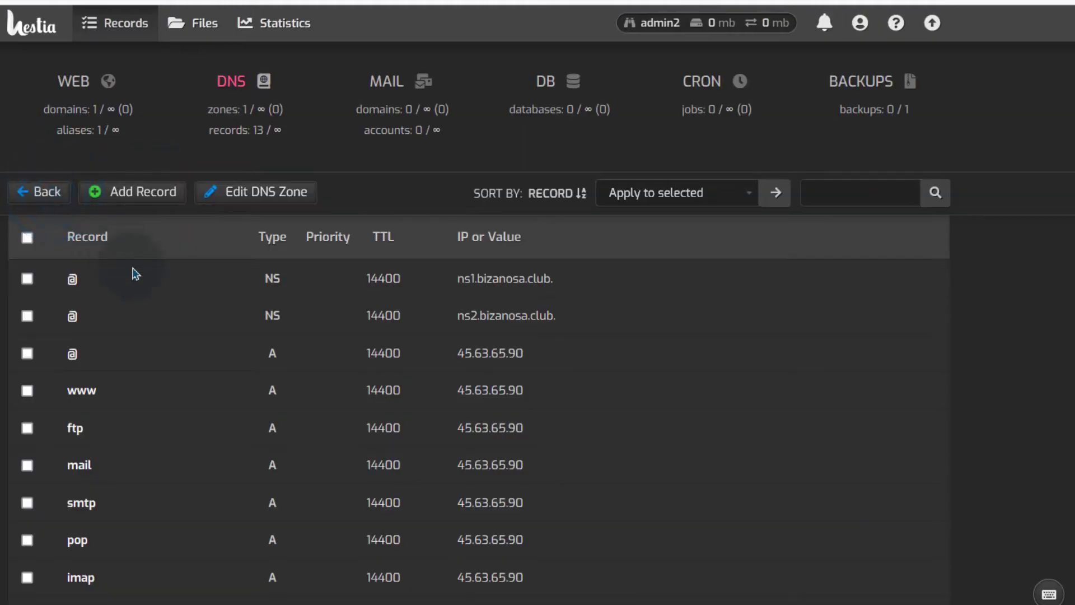
{"action": "scroll", "coordinate": [140, 302], "scroll_direction": "down", "scroll_amount": 5}
{"action": "scroll", "coordinate": [112, 442], "scroll_direction": "up", "scroll_amount": 5}
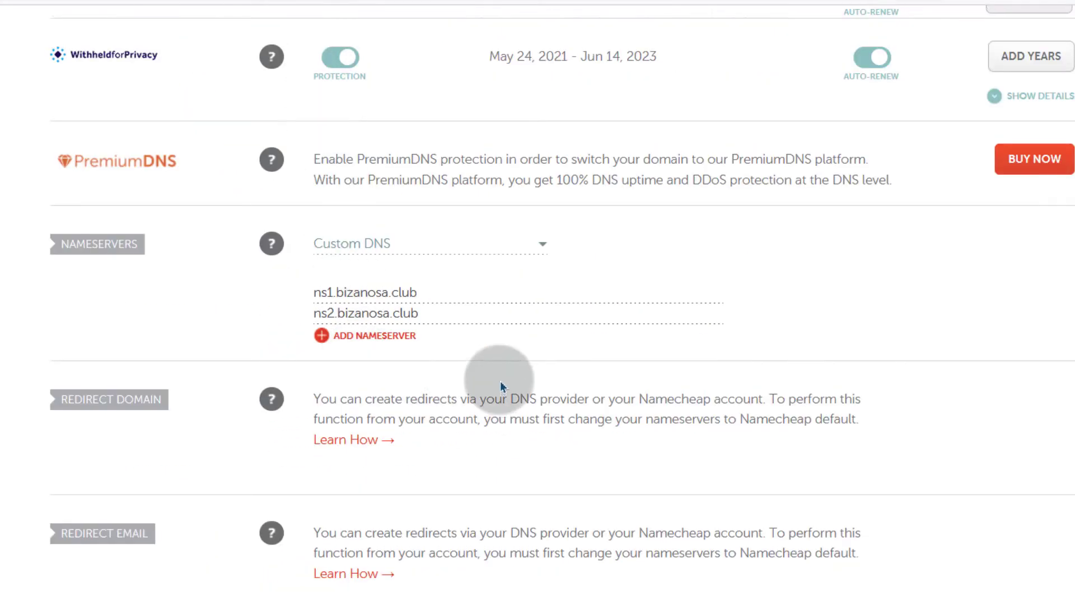
Step: Switch back to Namecheap and copy the domain name bizanosa.club from its details page
{"action": "scroll", "coordinate": [503, 386], "scroll_direction": "up", "scroll_amount": 7}
{"action": "left_click_drag", "start_coordinate": [247, 231], "coordinate": [105, 231]}
{"action": "right_click", "coordinate": [132, 233]}
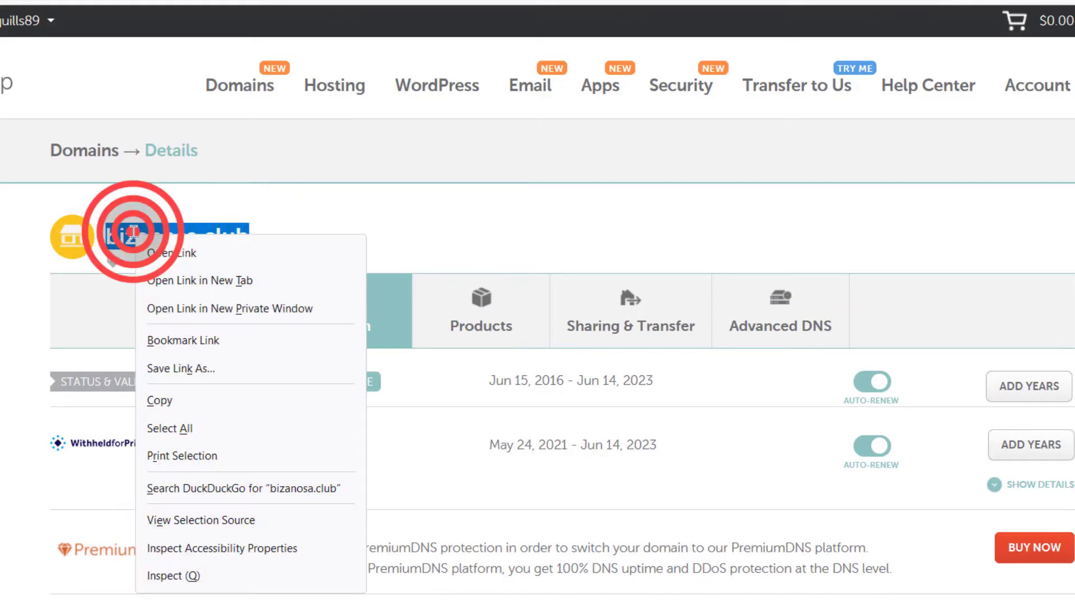
{"action": "left_click", "coordinate": [173, 400]}
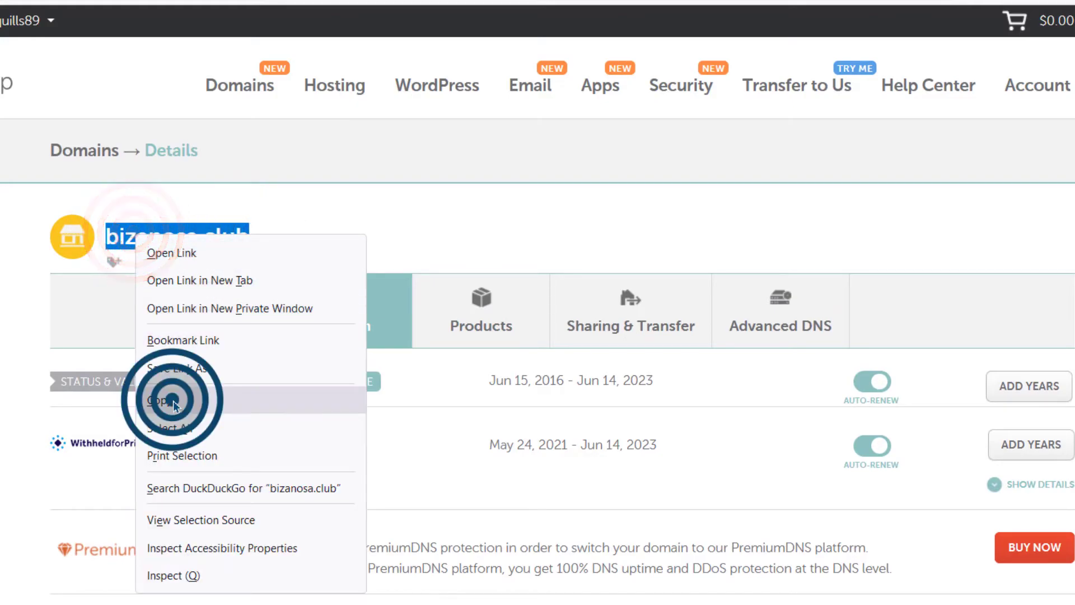
{"action": "left_click", "coordinate": [375, 189]}
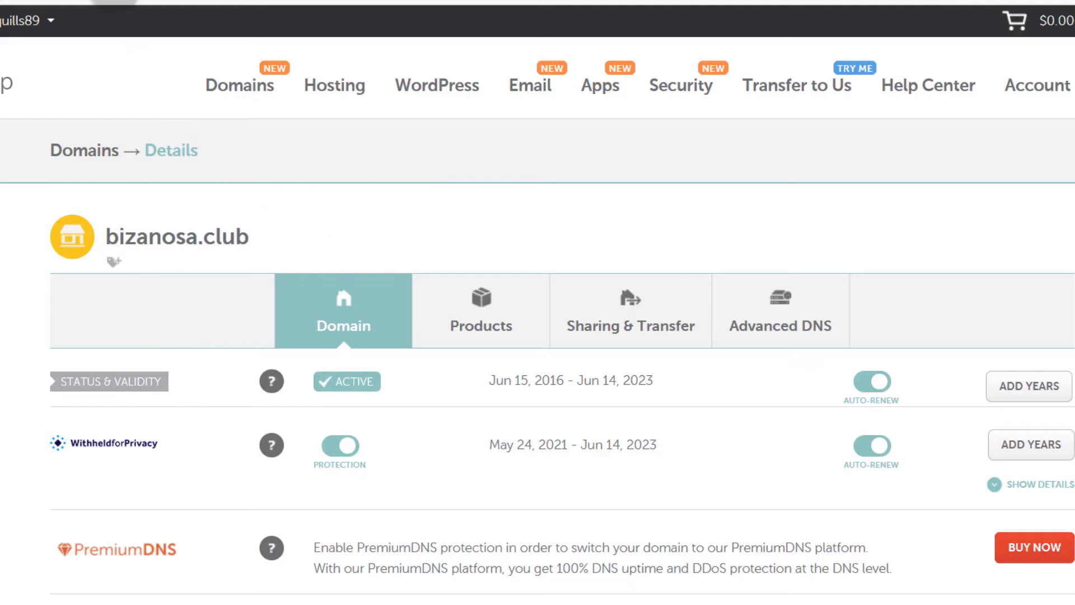
{"action": "left_click", "coordinate": [115, 1]}
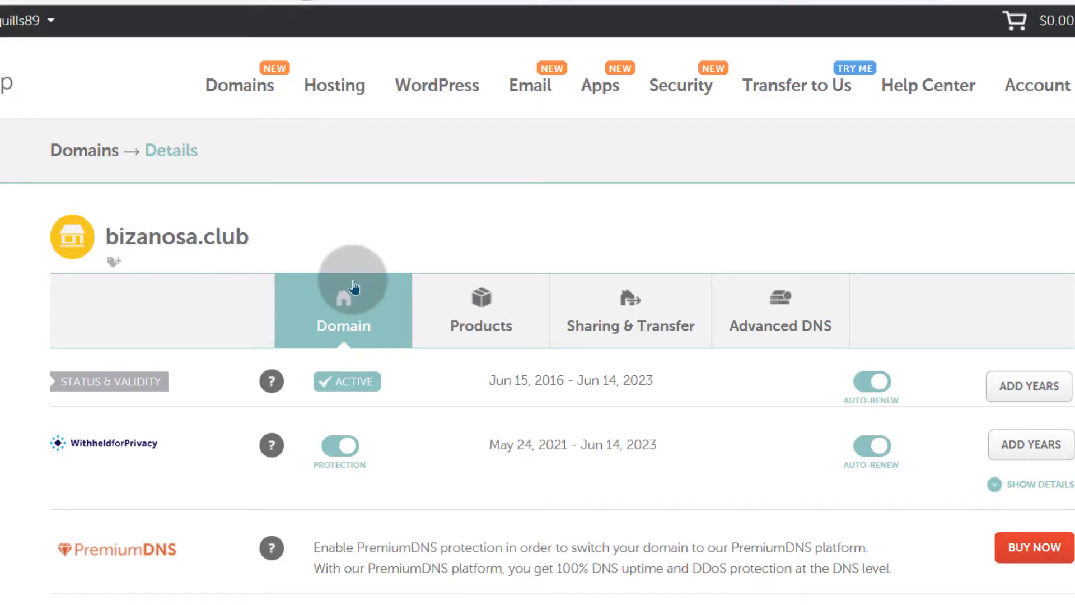
{"action": "scroll", "coordinate": [414, 263], "scroll_direction": "down", "scroll_amount": 7}
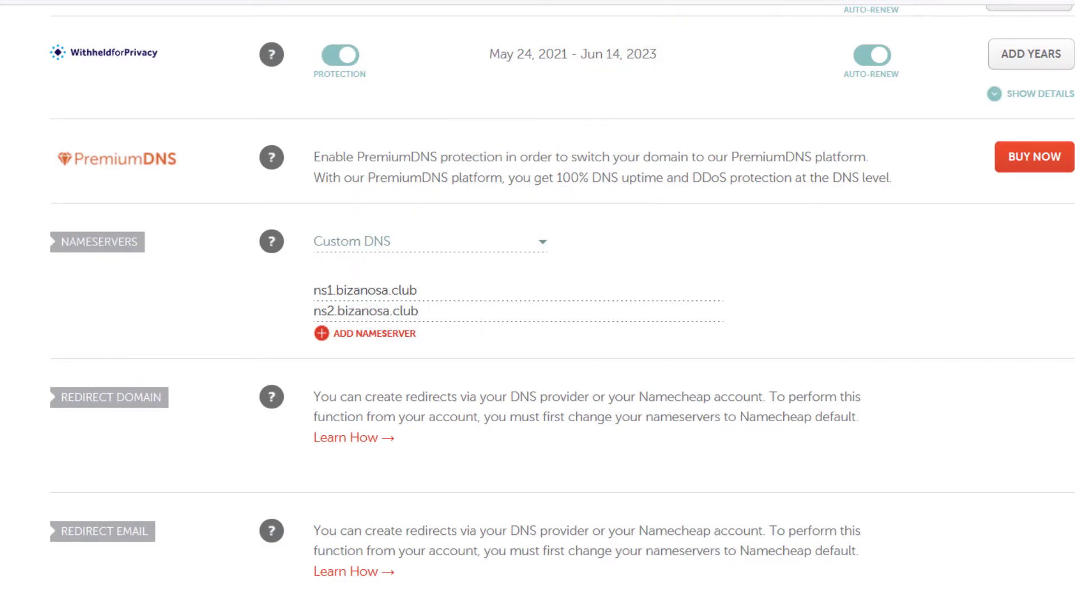
Step: Open mxtoolbox.com in a new browser tab and bring up its DNS Lookup tool
{"action": "key", "text": "ctrl+t"}
{"action": "left_click", "coordinate": [291, 1]}
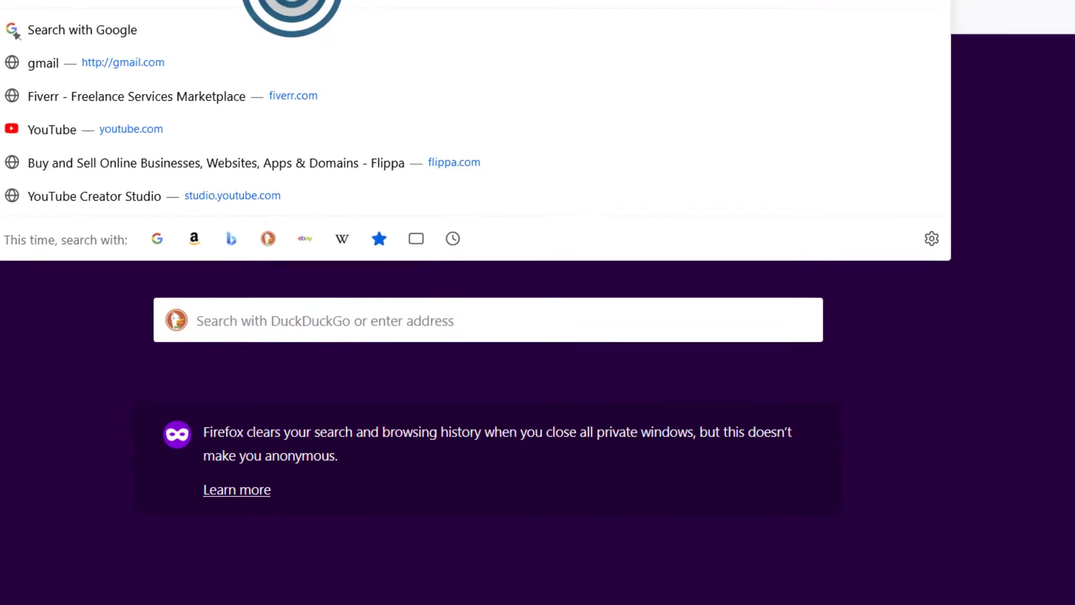
{"action": "type", "text": "mxtoolbox.com/"}
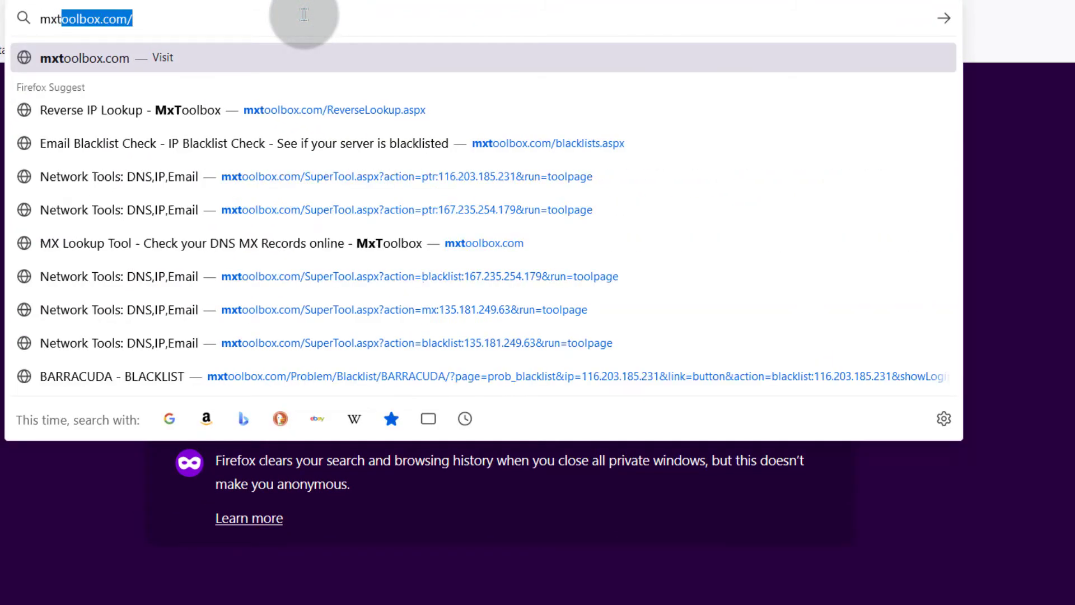
{"action": "key", "text": "Return"}
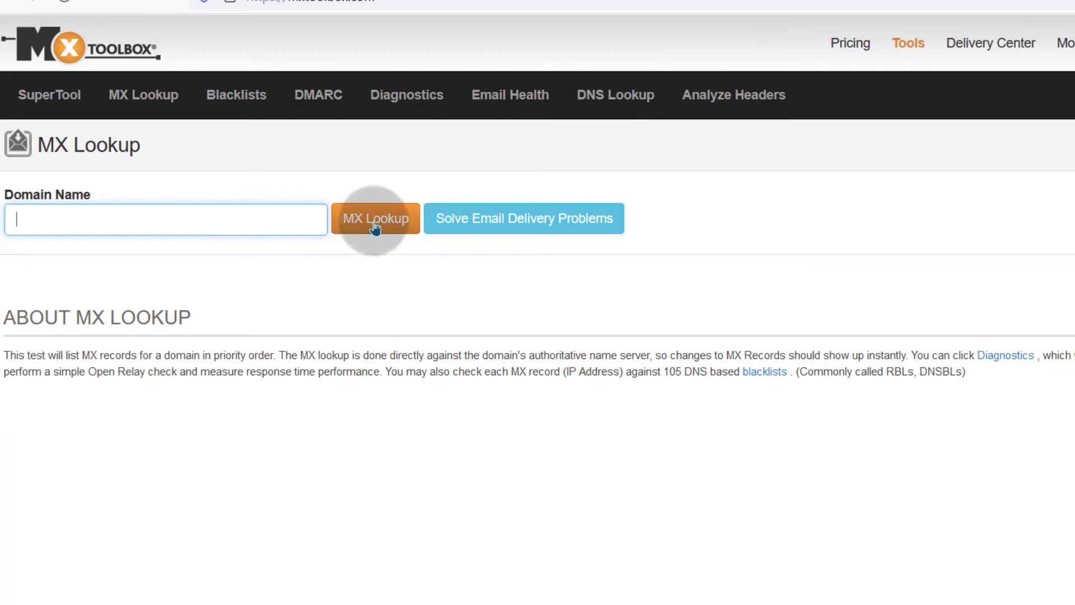
{"action": "left_click", "coordinate": [626, 96]}
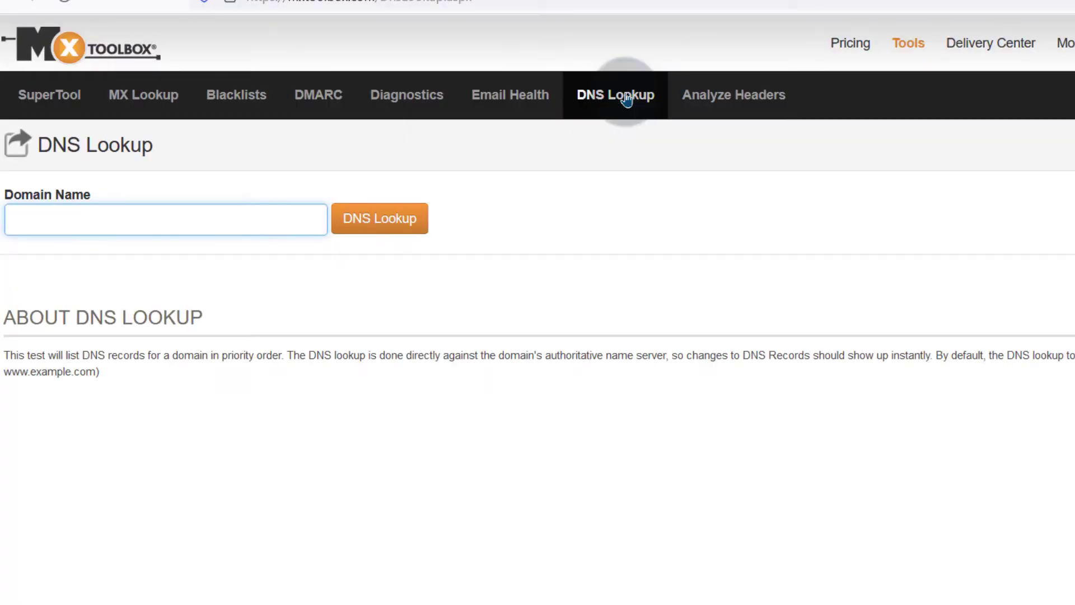
Step: Run a DNS lookup for bizanosa.club and compare the result with the custom nameservers set in Namecheap
{"action": "left_click", "coordinate": [119, 211]}
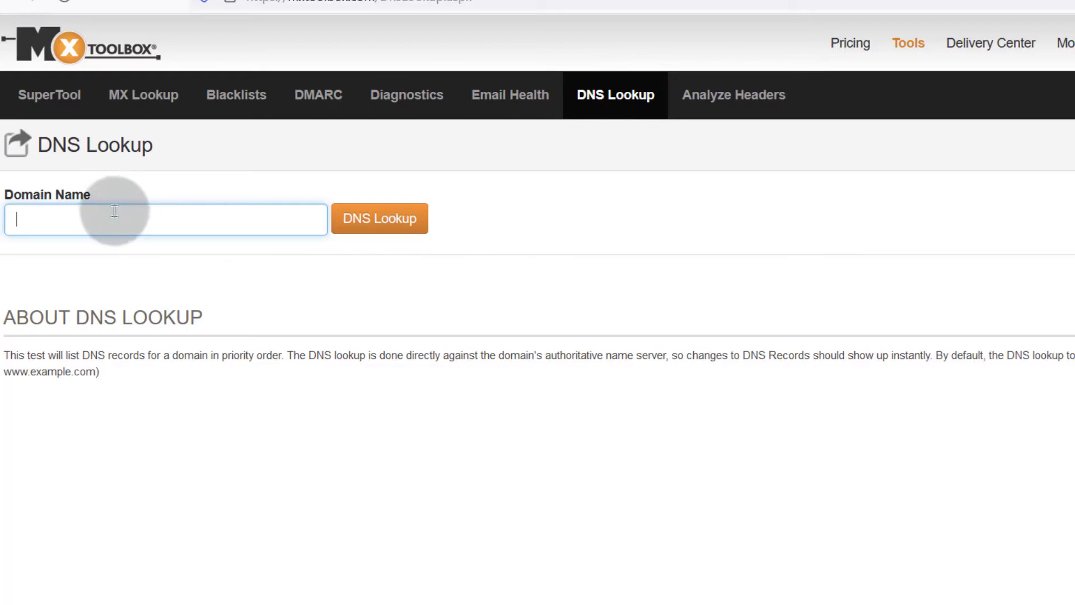
{"action": "left_click", "coordinate": [83, 213]}
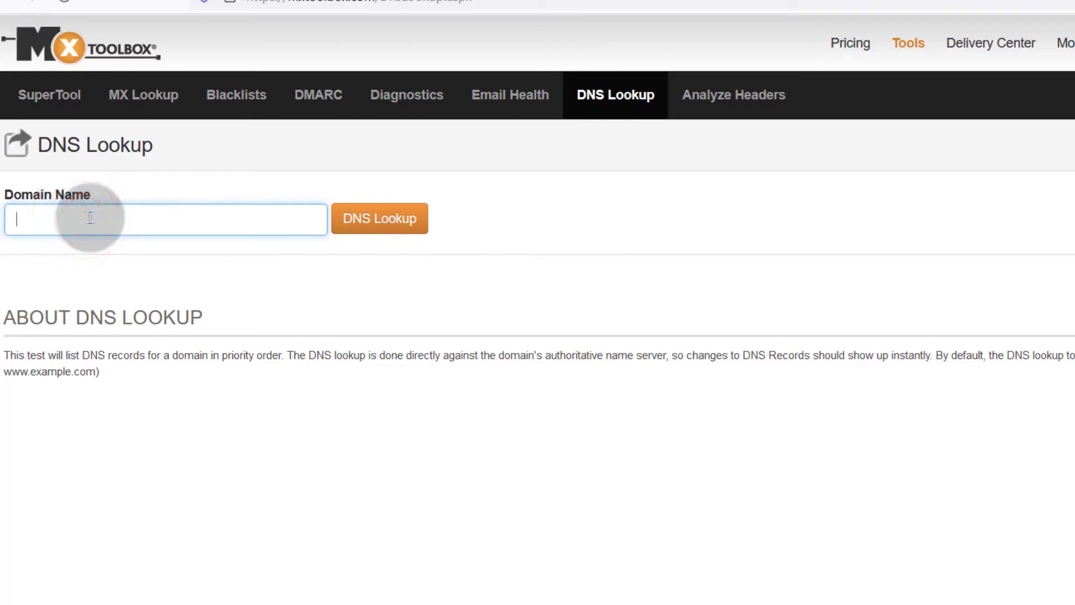
{"action": "right_click", "coordinate": [74, 220]}
{"action": "left_click", "coordinate": [140, 353]}
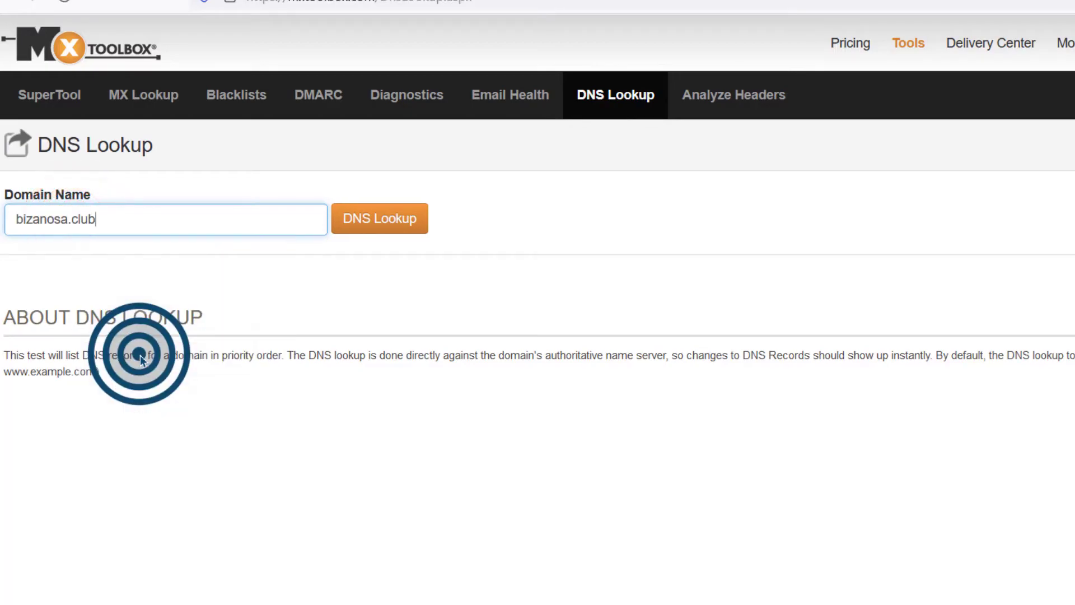
{"action": "left_click", "coordinate": [379, 208]}
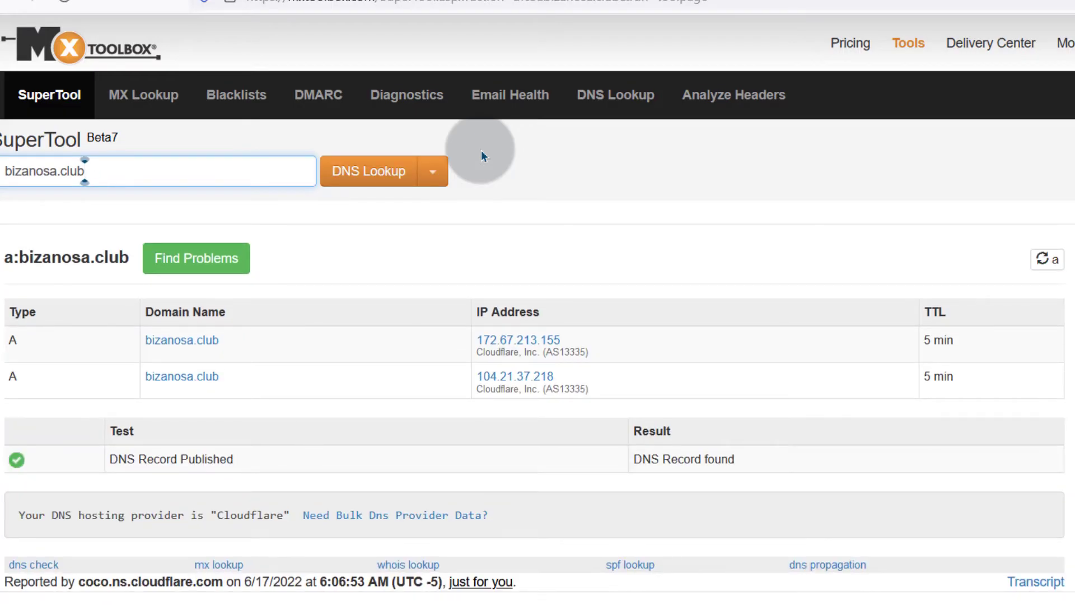
{"action": "scroll", "coordinate": [349, 386], "scroll_direction": "down", "scroll_amount": 2}
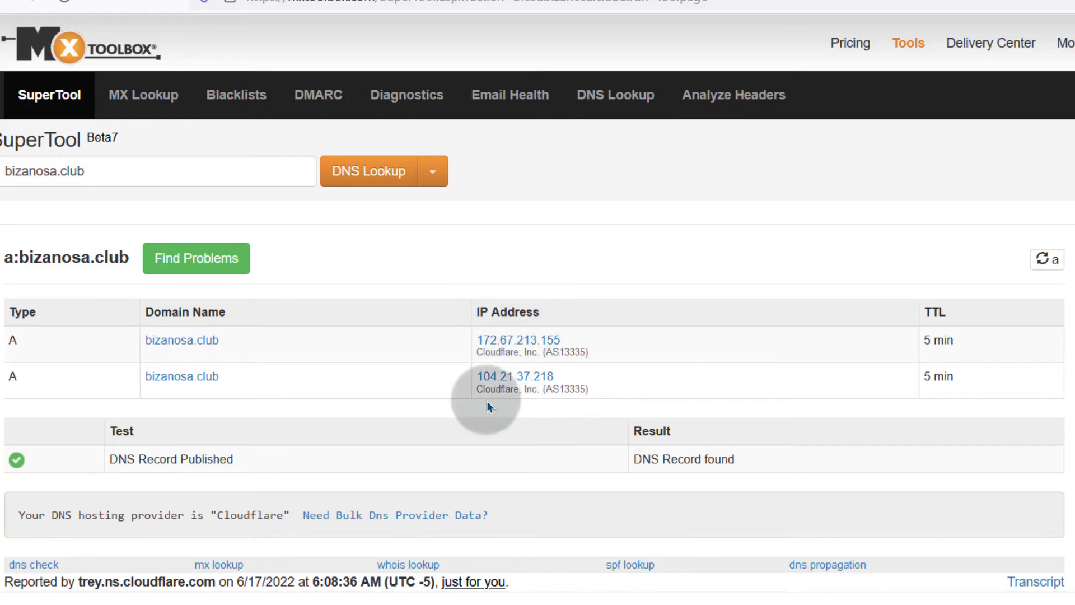
{"action": "triple_click", "coordinate": [540, 297]}
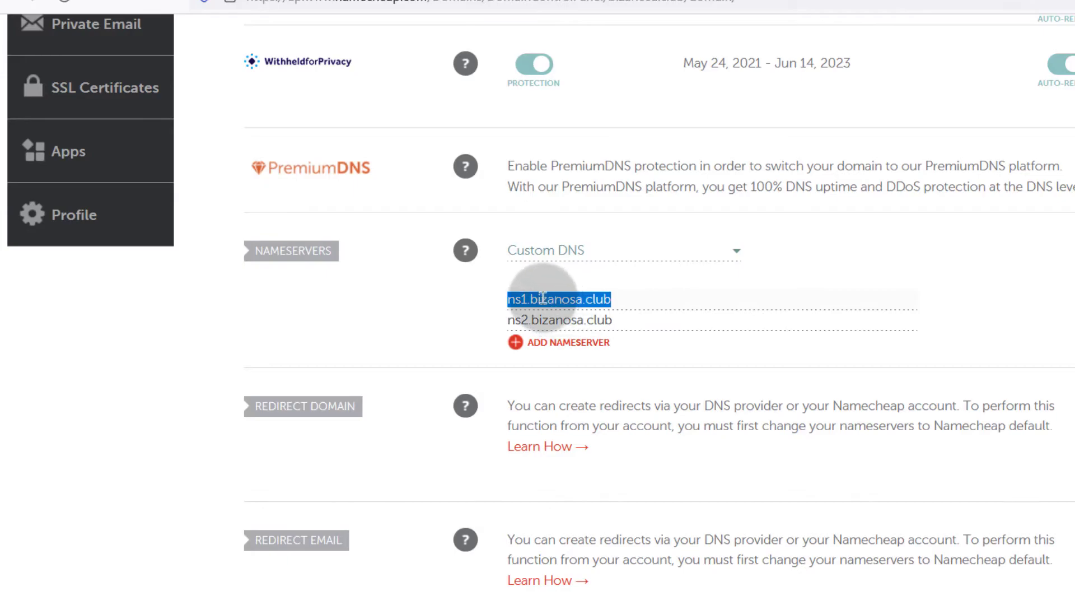
{"action": "left_click", "coordinate": [492, 298]}
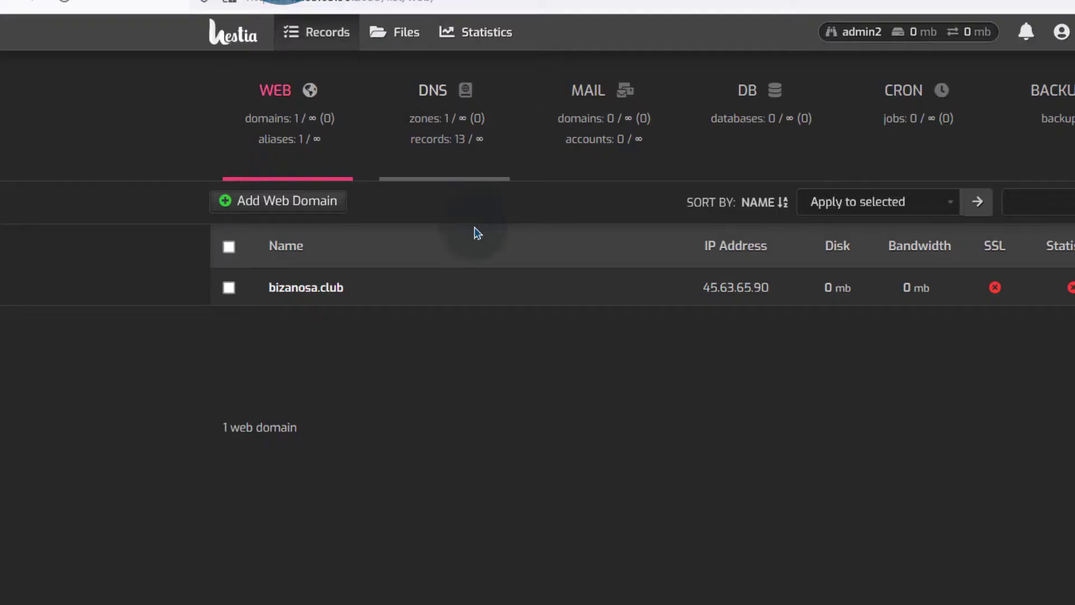
Step: Open the DNS records of the bizanosa.club zone and copy the IP address of the root (@) A record
{"action": "left_click", "coordinate": [437, 94]}
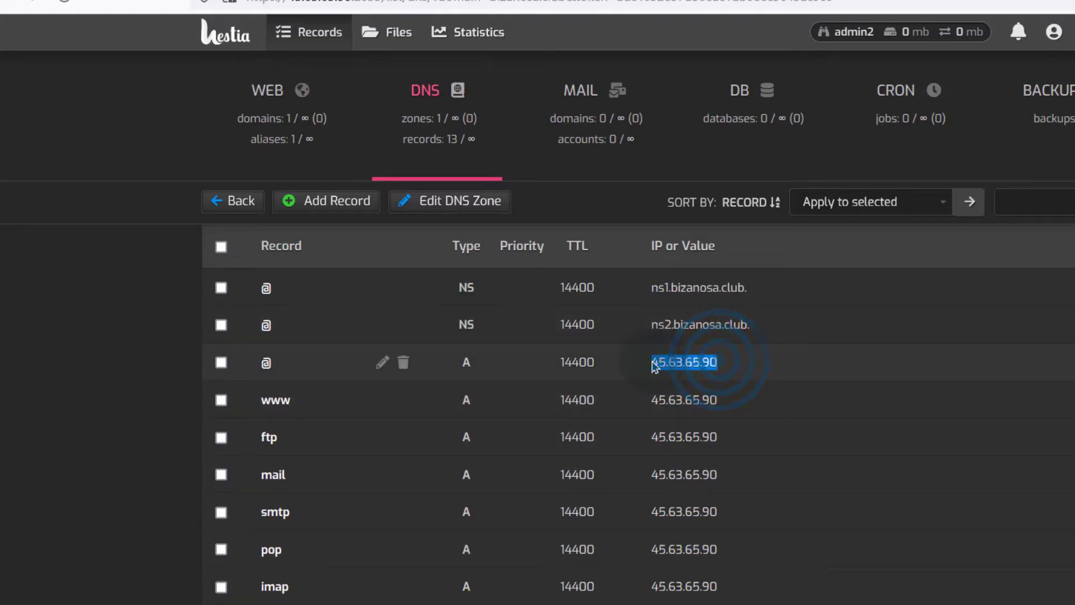
{"action": "right_click", "coordinate": [674, 369]}
{"action": "left_click", "coordinate": [707, 378]}
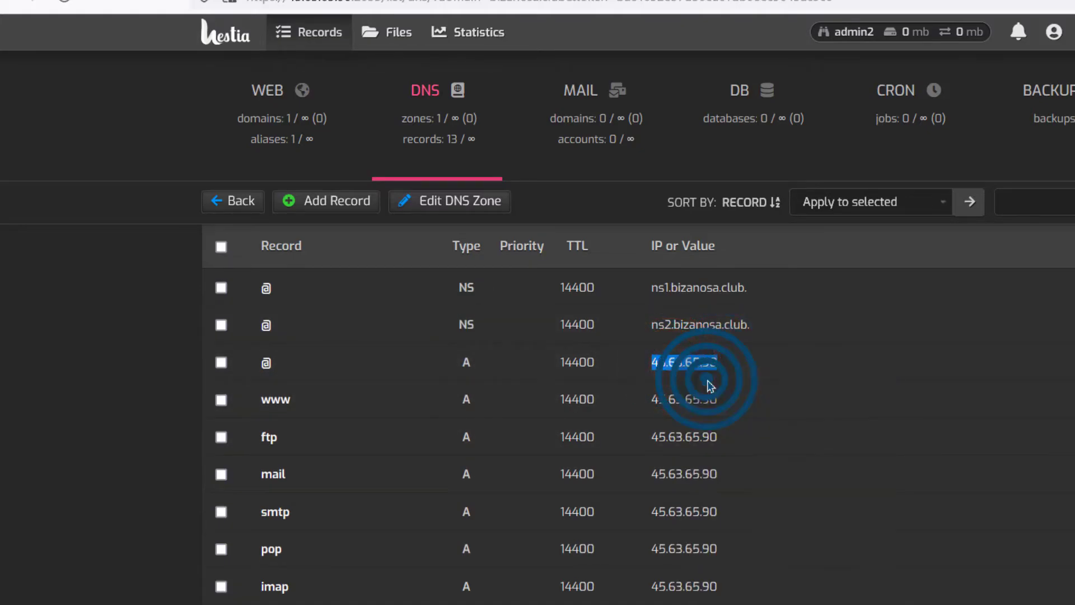
Step: Fill in a new DNS record named ns1, type A, with the copied IP 45.63.65.90, and try to save it
{"action": "left_click", "coordinate": [323, 203]}
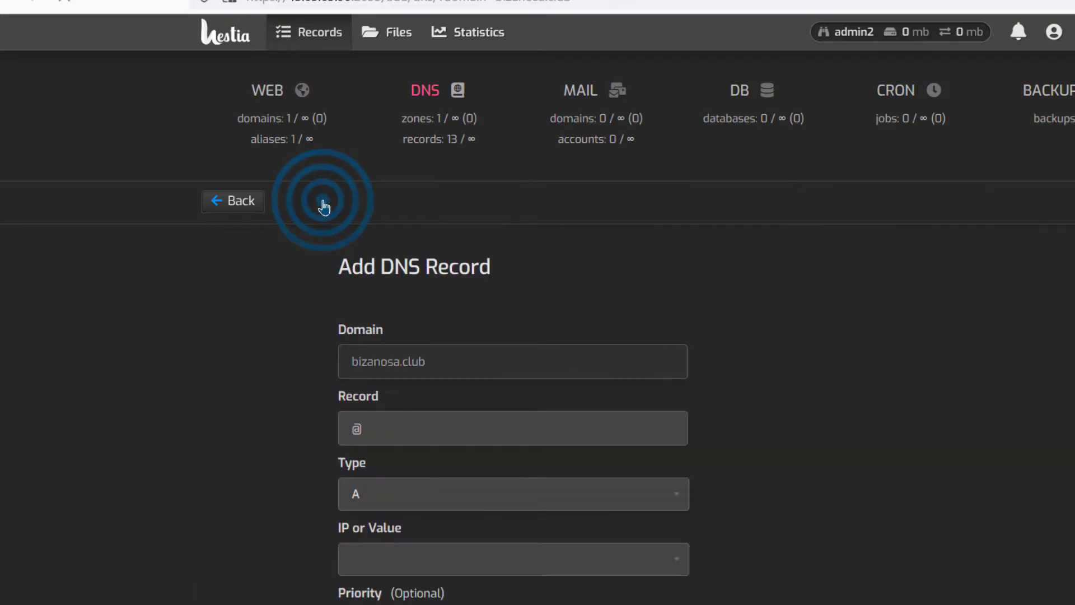
{"action": "scroll", "coordinate": [661, 364], "scroll_direction": "down", "scroll_amount": 2}
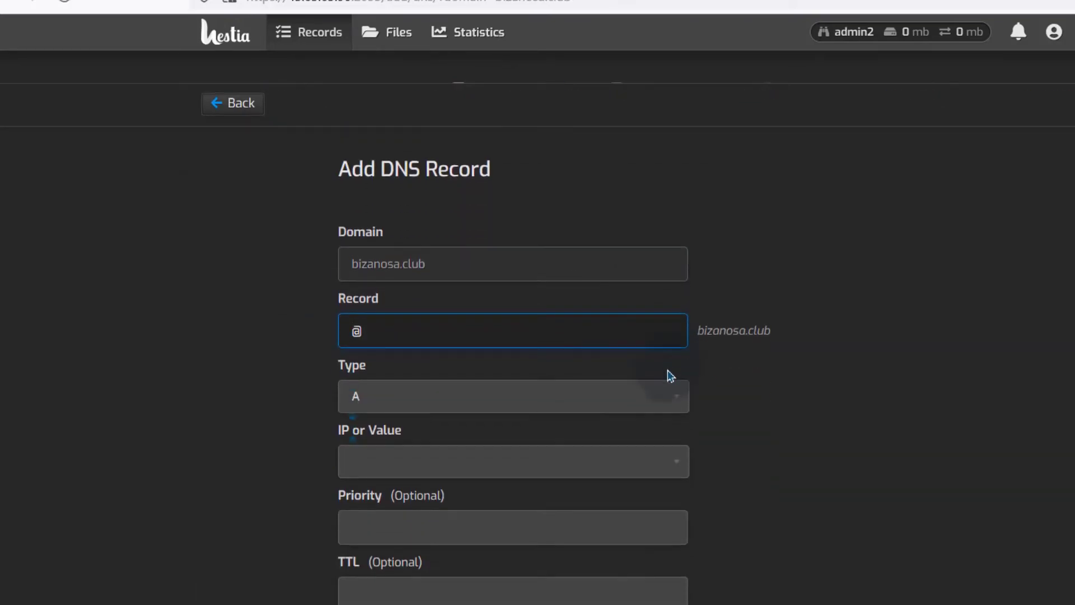
{"action": "left_click", "coordinate": [373, 327]}
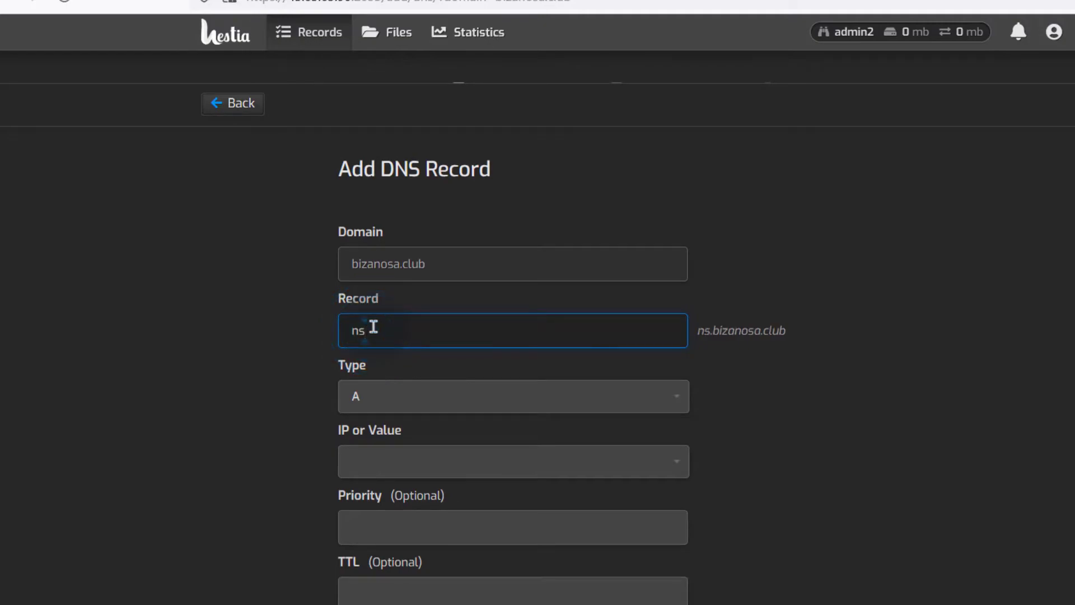
{"action": "scroll", "coordinate": [506, 413], "scroll_direction": "down", "scroll_amount": 1}
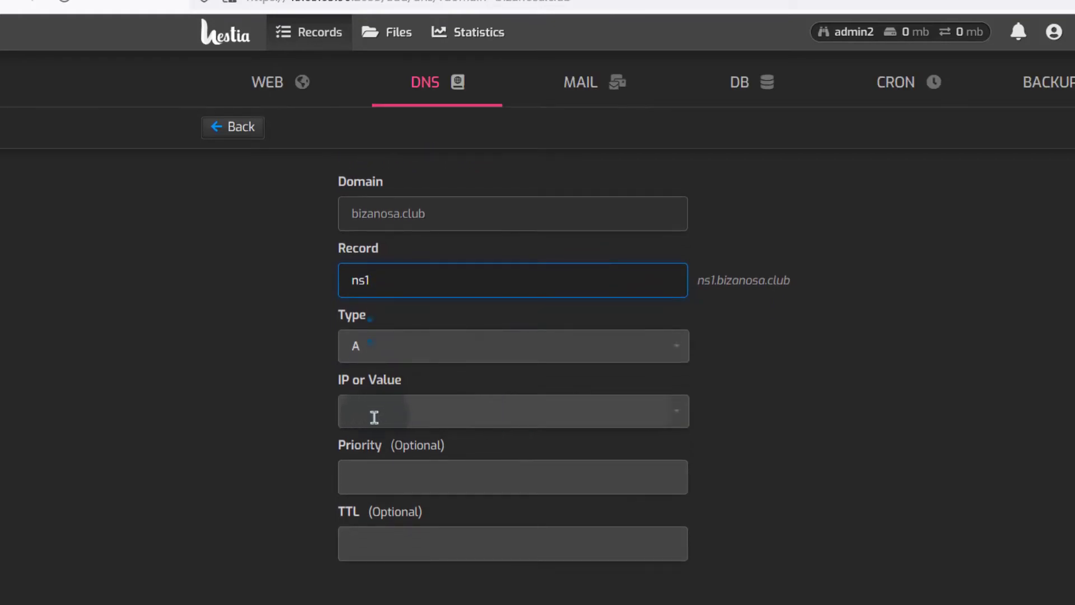
{"action": "left_click", "coordinate": [365, 415]}
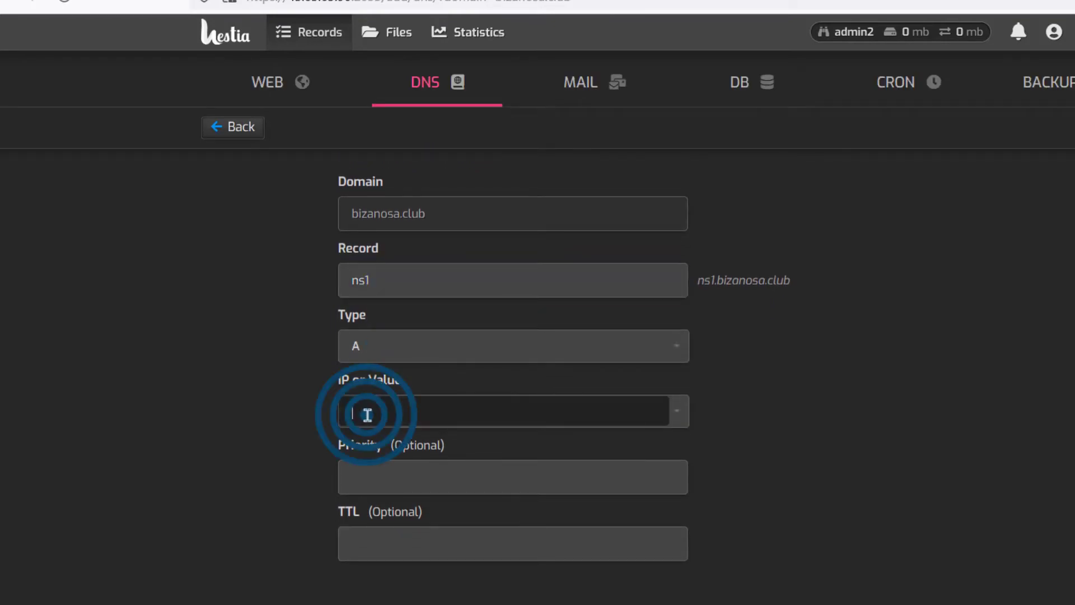
{"action": "right_click", "coordinate": [410, 407]}
{"action": "left_click", "coordinate": [480, 208]}
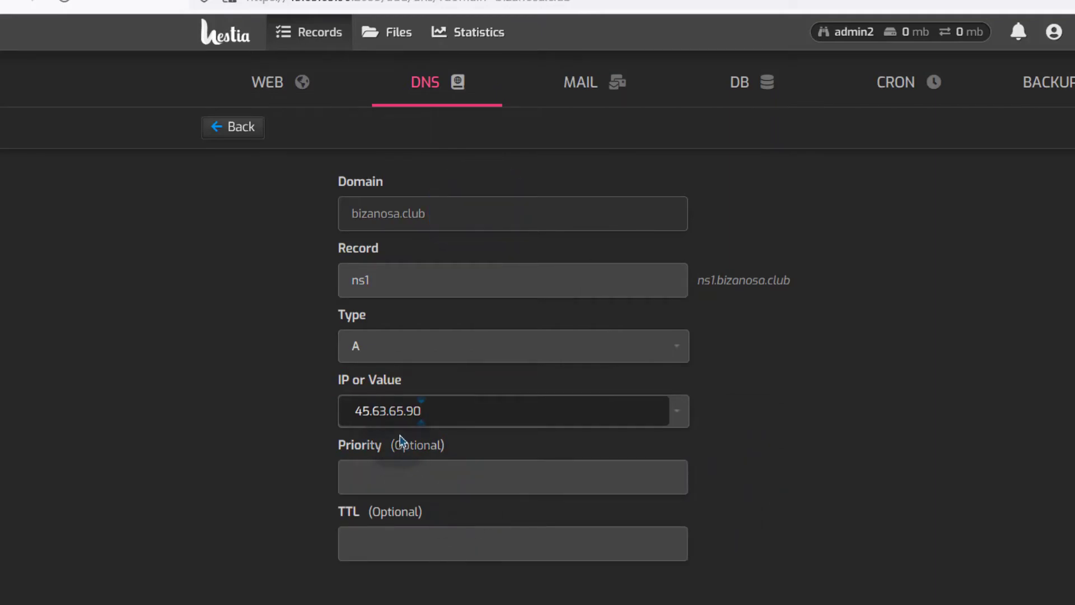
{"action": "left_click", "coordinate": [531, 525]}
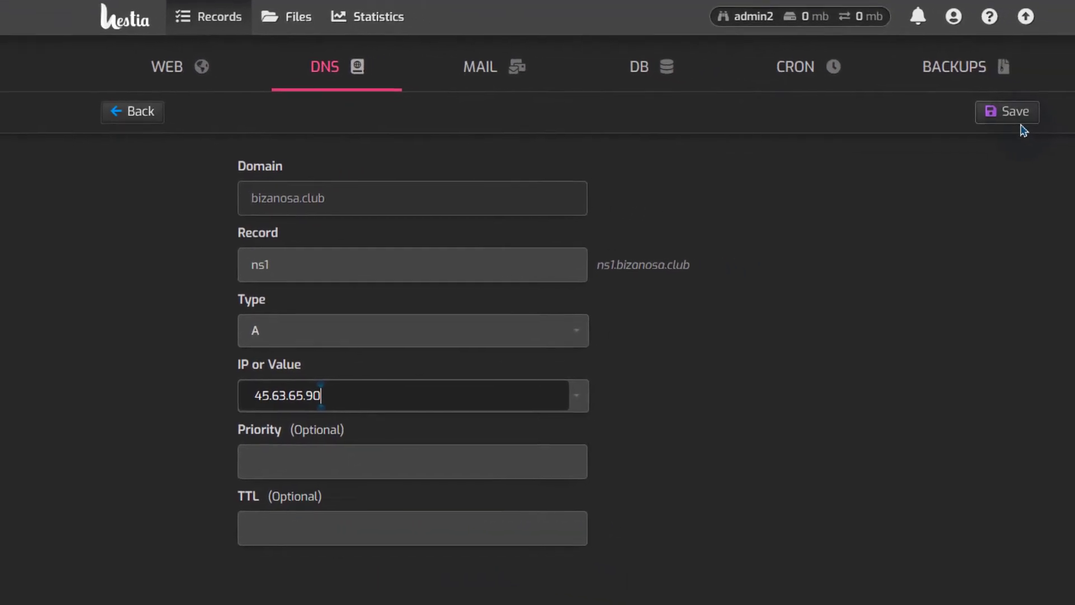
{"action": "left_click", "coordinate": [994, 110]}
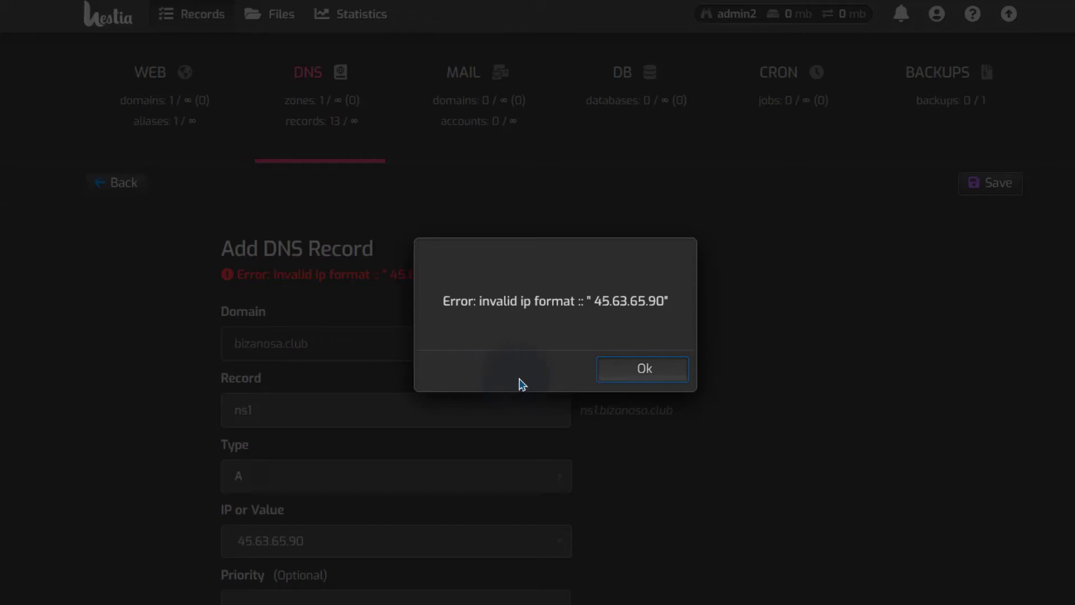
{"action": "left_click", "coordinate": [662, 371]}
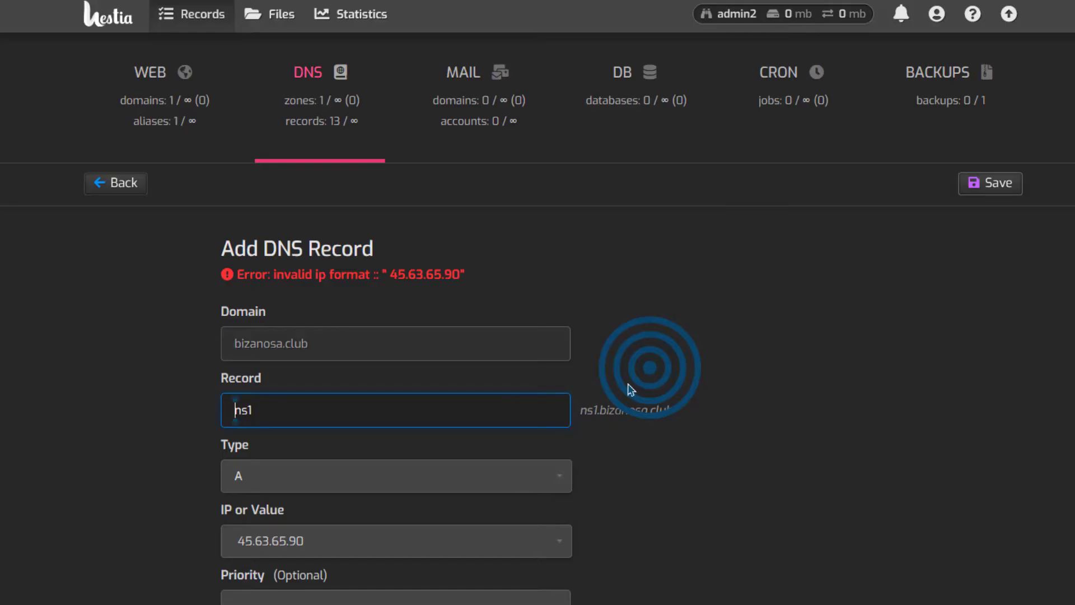
Step: Remove the leading space before 45.63.65.90 in the ns1 record's value and save the record
{"action": "scroll", "coordinate": [576, 403], "scroll_direction": "down", "scroll_amount": 2}
{"action": "left_click", "coordinate": [239, 443]}
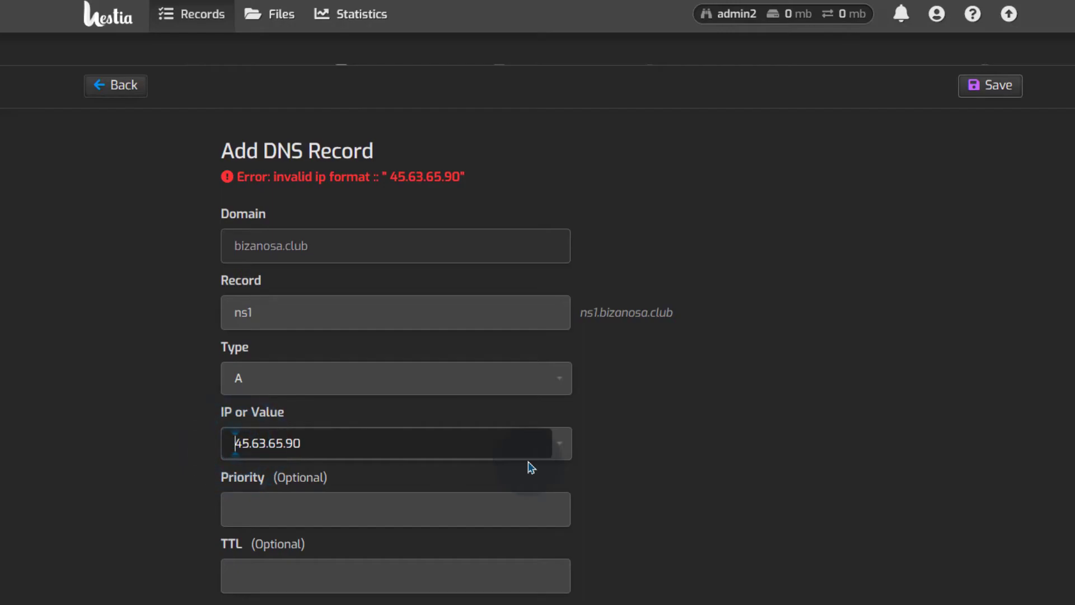
{"action": "left_click", "coordinate": [323, 439]}
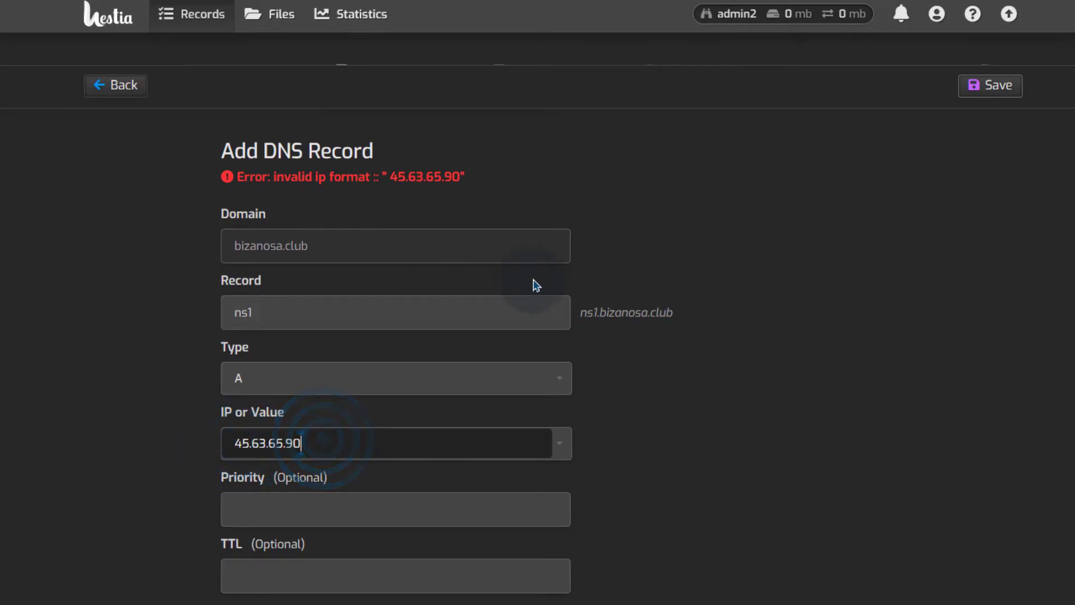
{"action": "left_click", "coordinate": [999, 87]}
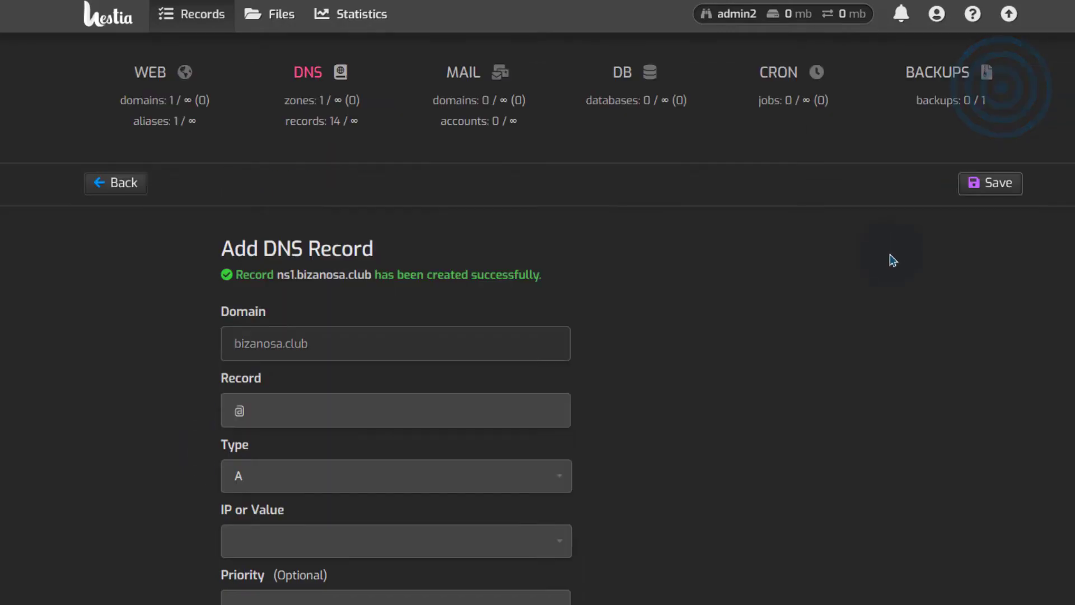
Step: Add a second A record named ns2 with the value 45.63.65.90, without a leading space, and save it
{"action": "scroll", "coordinate": [331, 244], "scroll_direction": "down", "scroll_amount": 2}
{"action": "left_click_drag", "start_coordinate": [271, 258], "coordinate": [202, 261]}
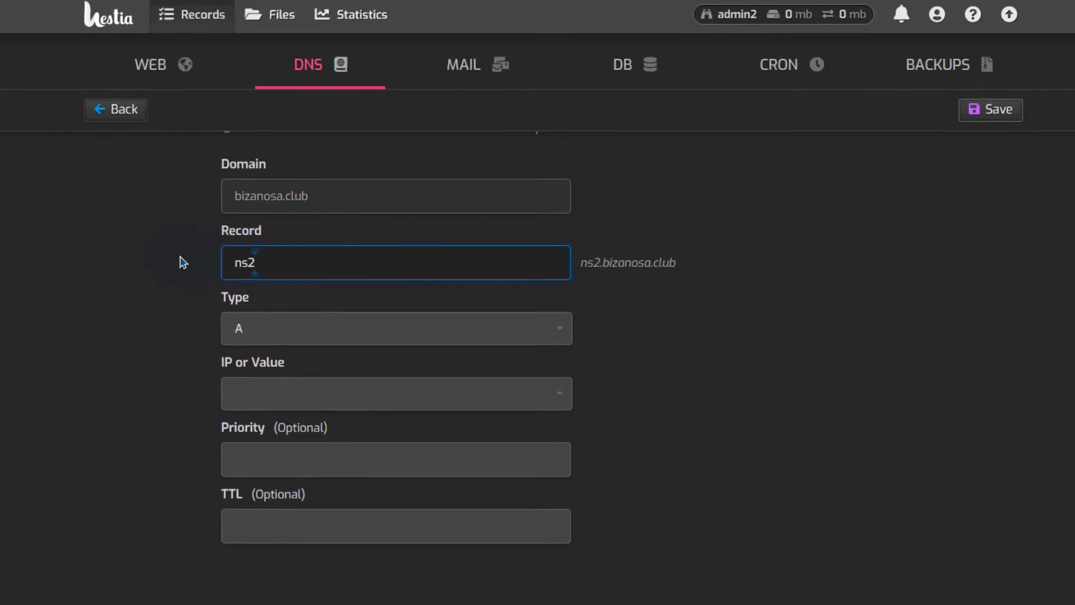
{"action": "right_click", "coordinate": [285, 399]}
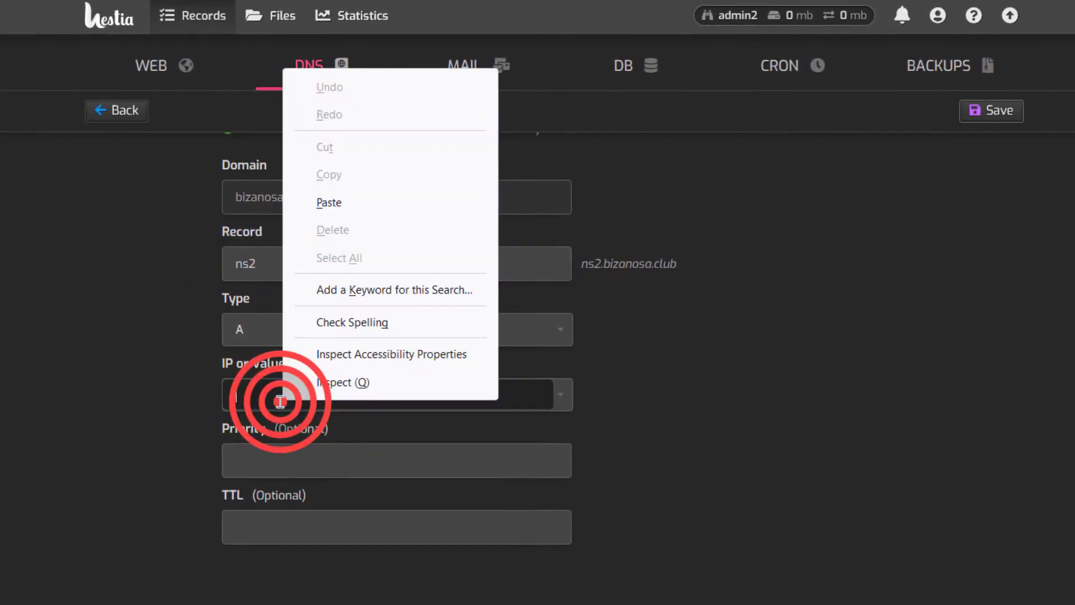
{"action": "left_click", "coordinate": [333, 203]}
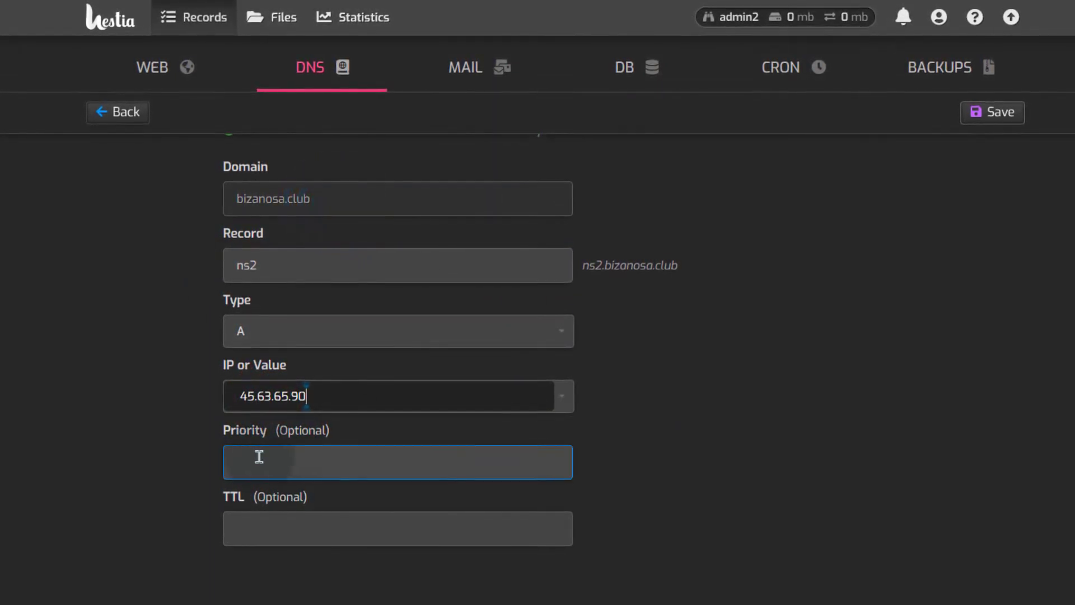
{"action": "left_click", "coordinate": [246, 396]}
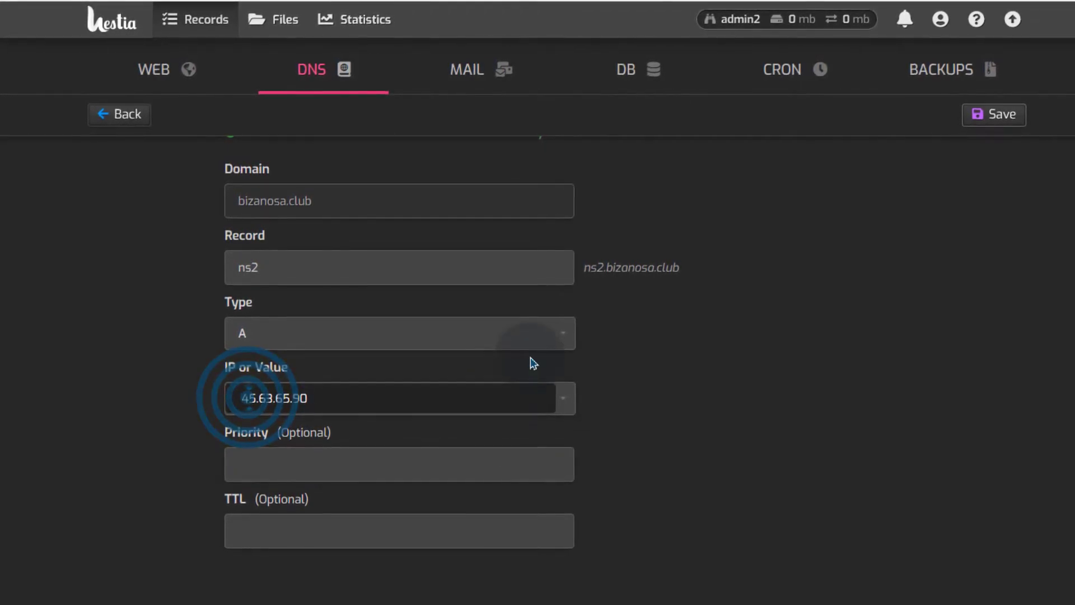
{"action": "key", "text": "Left"}
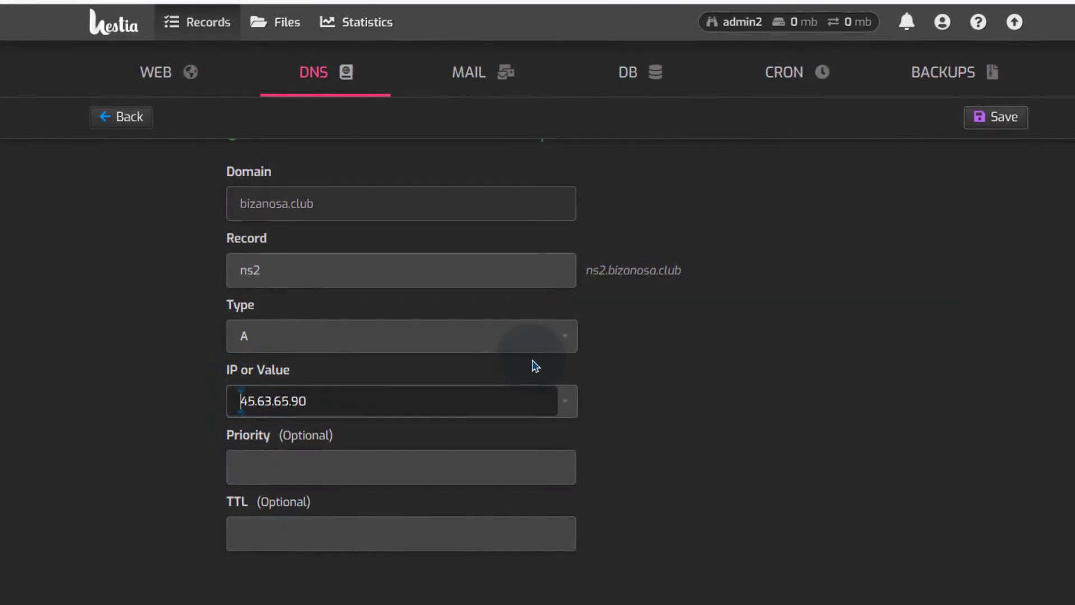
{"action": "left_click", "coordinate": [1001, 117]}
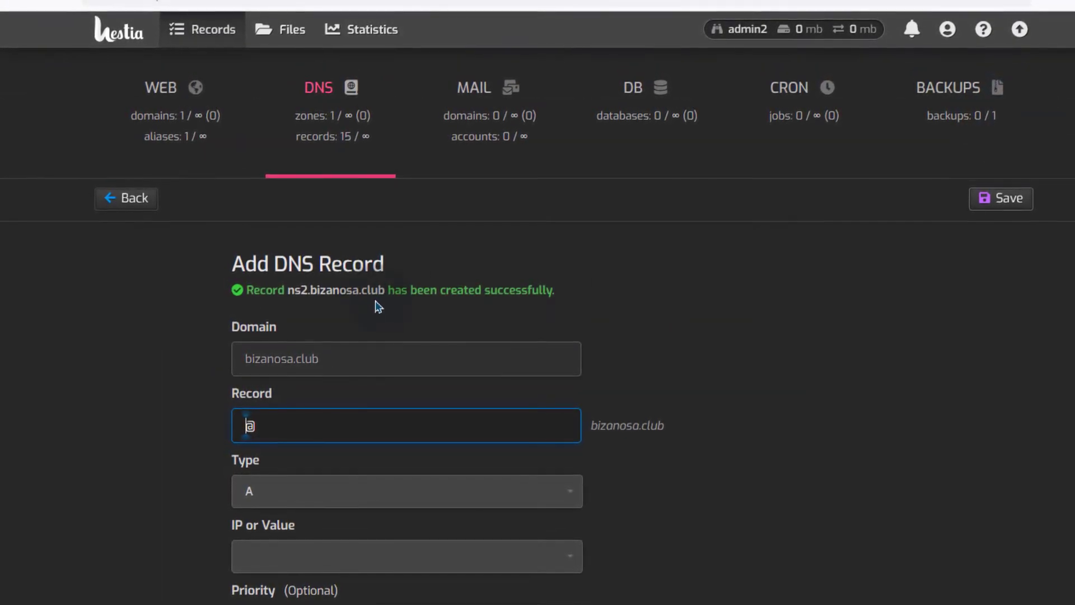
Step: Reopen the bizanosa.club zone and review its full record list, including the NS records and the ns1 and ns2 A records
{"action": "left_click", "coordinate": [320, 103]}
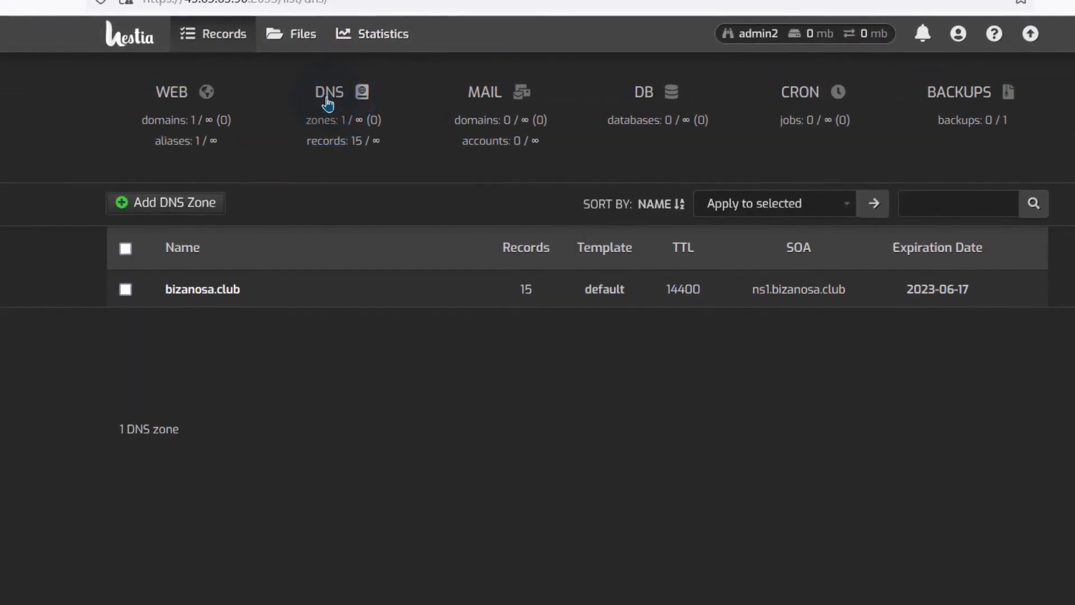
{"action": "left_click", "coordinate": [223, 290]}
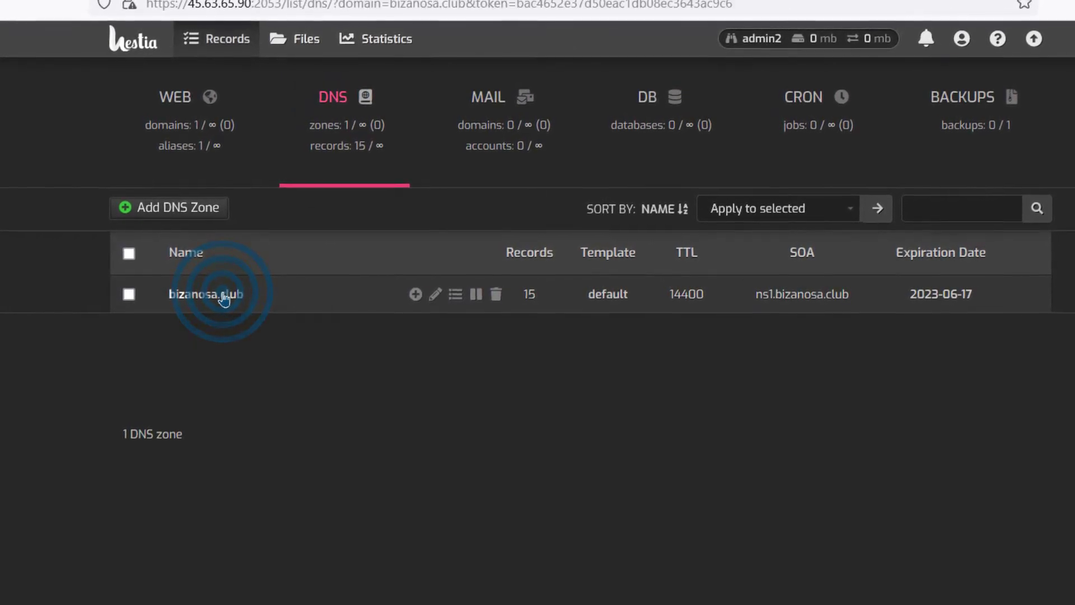
{"action": "scroll", "coordinate": [377, 412], "scroll_direction": "down", "scroll_amount": 5}
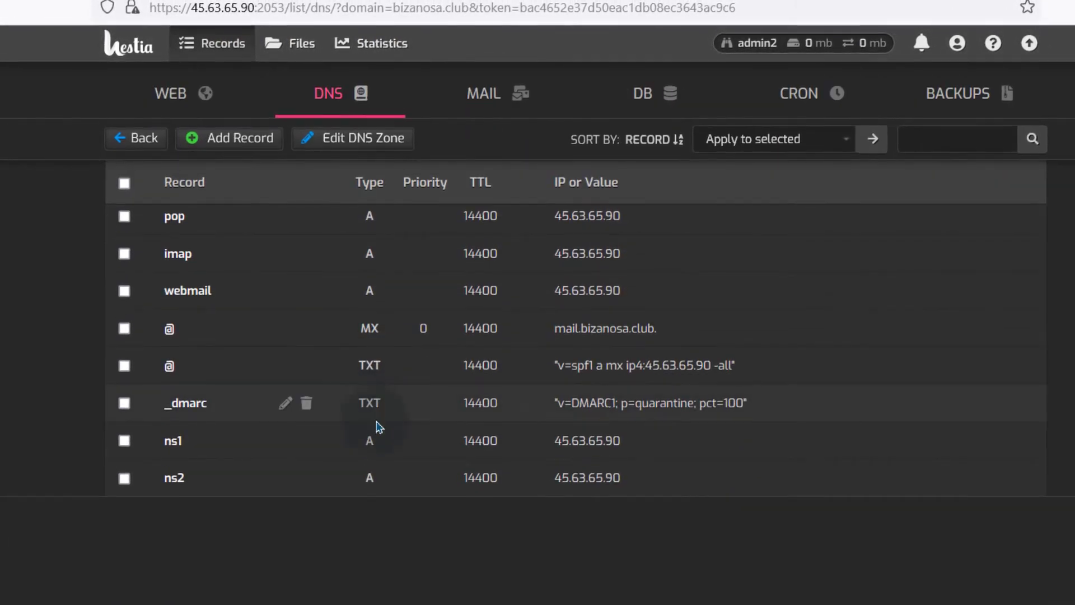
{"action": "scroll", "coordinate": [377, 496], "scroll_direction": "up", "scroll_amount": 5}
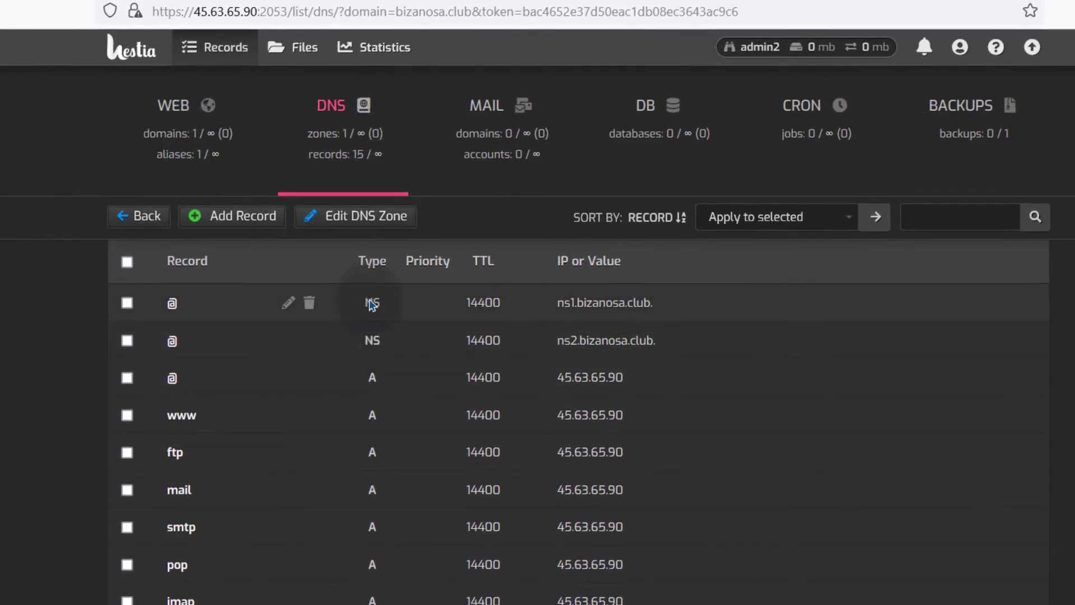
{"action": "scroll", "coordinate": [384, 420], "scroll_direction": "down", "scroll_amount": 5}
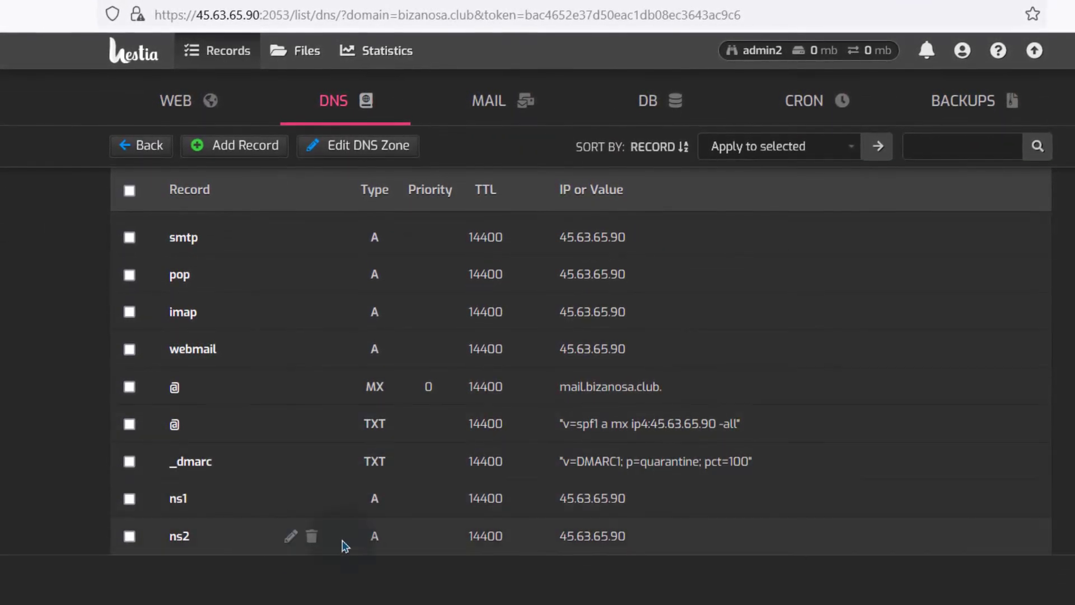
{"action": "scroll", "coordinate": [488, 342], "scroll_direction": "up", "scroll_amount": 5}
Step: Switch to the Cloudflare DNS page and copy the domain name bizanosa.club from the DNS management heading
{"action": "left_click", "coordinate": [828, 2]}
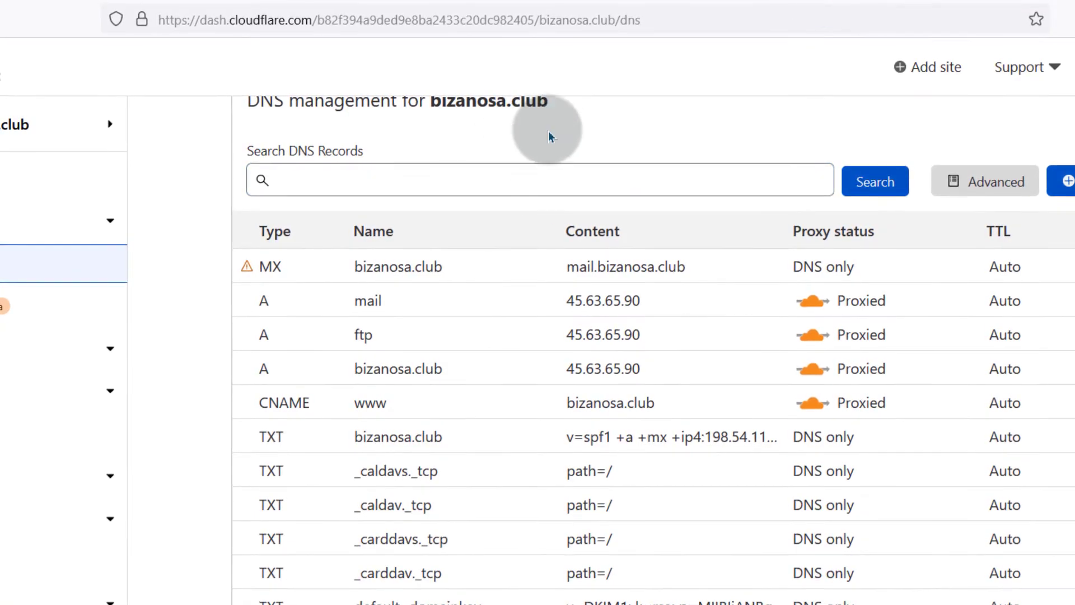
{"action": "scroll", "coordinate": [552, 140], "scroll_direction": "up", "scroll_amount": 2}
{"action": "left_click_drag", "start_coordinate": [547, 200], "coordinate": [436, 197]}
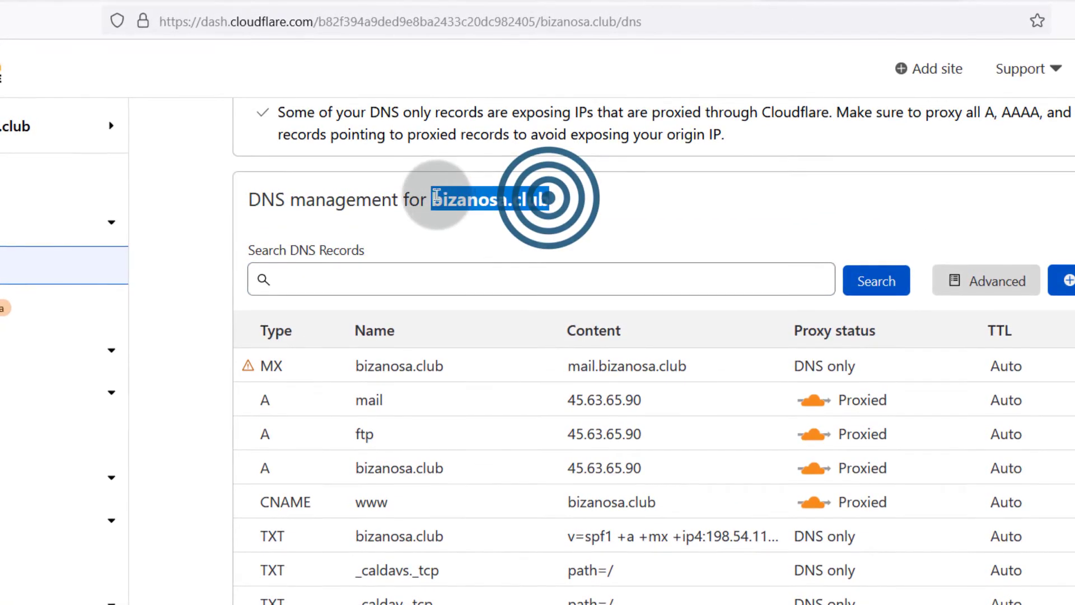
{"action": "right_click", "coordinate": [435, 197]}
{"action": "left_click", "coordinate": [472, 364]}
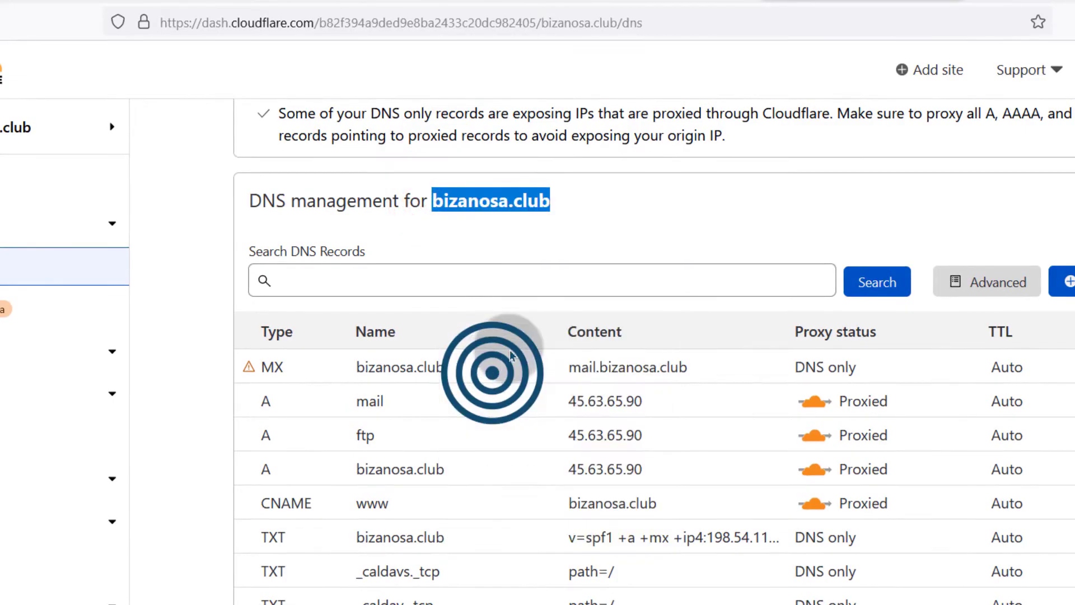
Step: Open a private browser window and load bizanosa.club in it to check the site
{"action": "key", "text": "ctrl+shift+p"}
{"action": "right_click", "coordinate": [562, 24]}
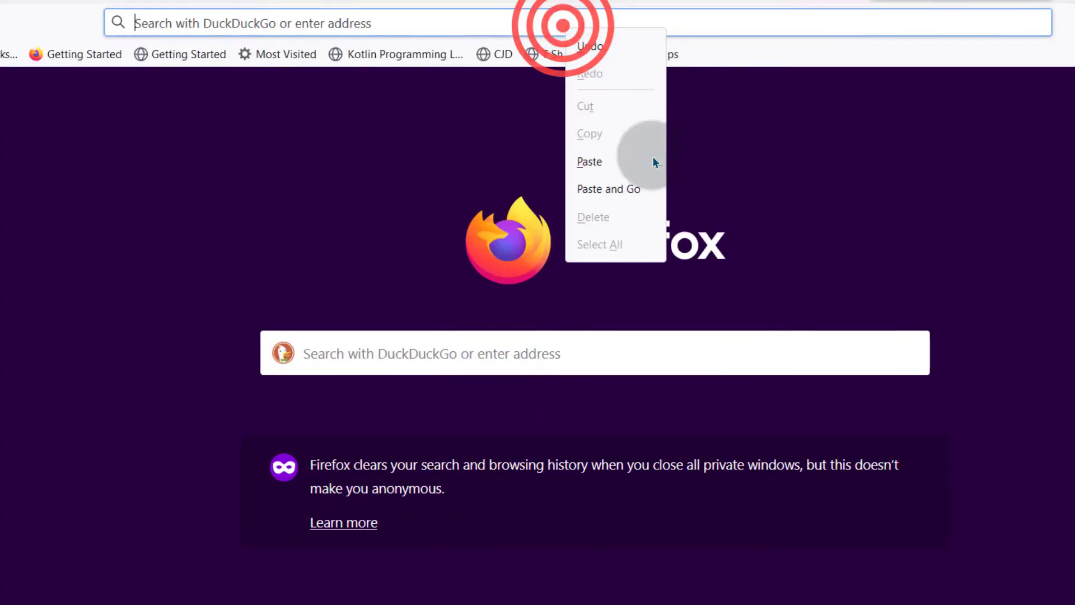
{"action": "left_click", "coordinate": [621, 197]}
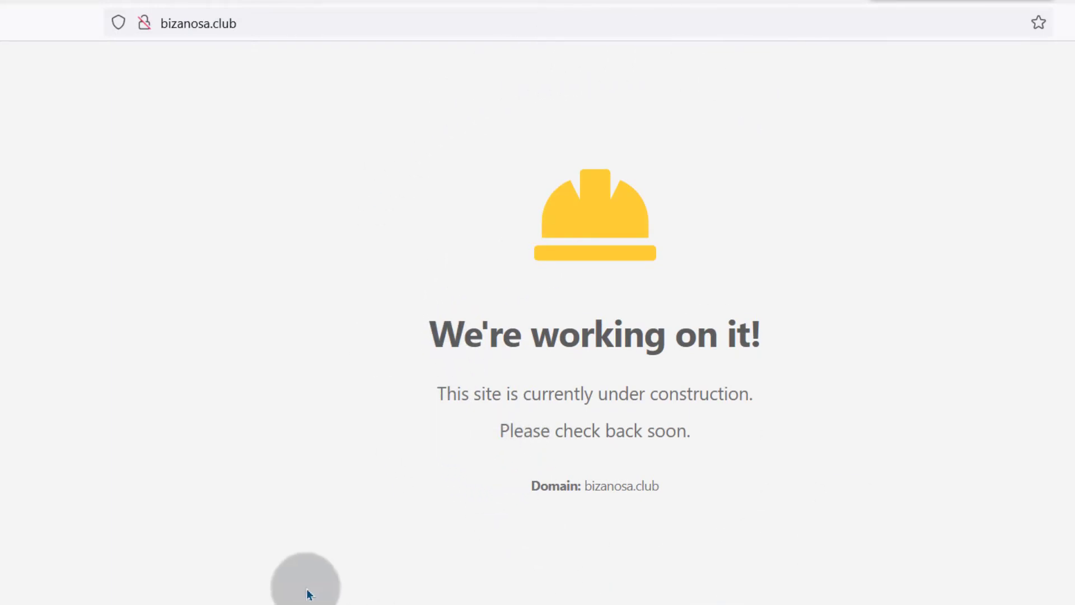
Step: Open mxtoolbox.com in the private browser window
{"action": "left_click", "coordinate": [226, 4]}
{"action": "left_click", "coordinate": [1016, 4]}
{"action": "left_click", "coordinate": [413, 22]}
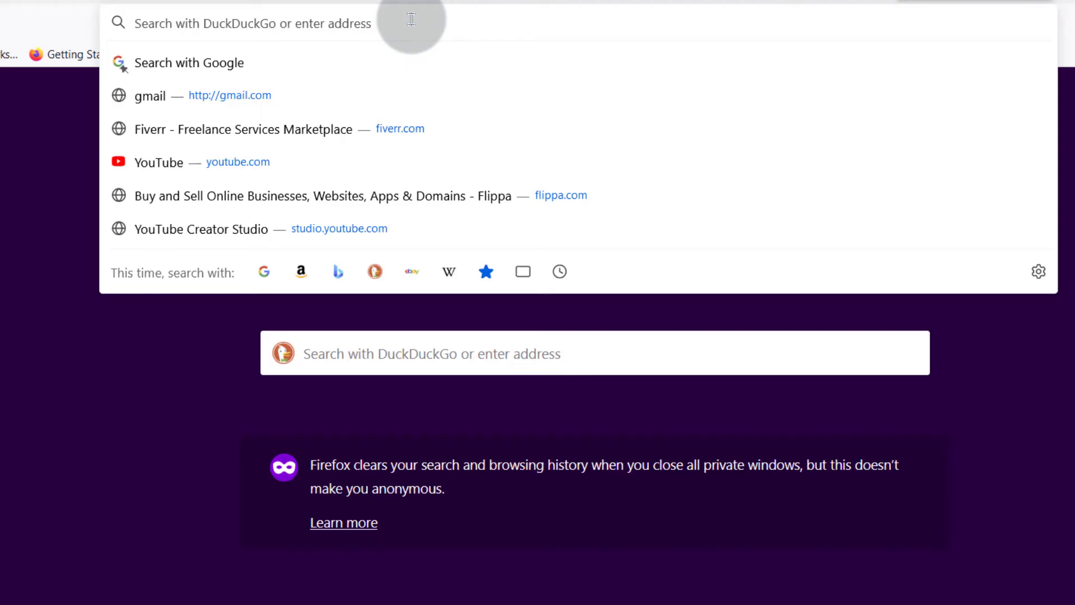
{"action": "type", "text": "mxtoolbox.com/"}
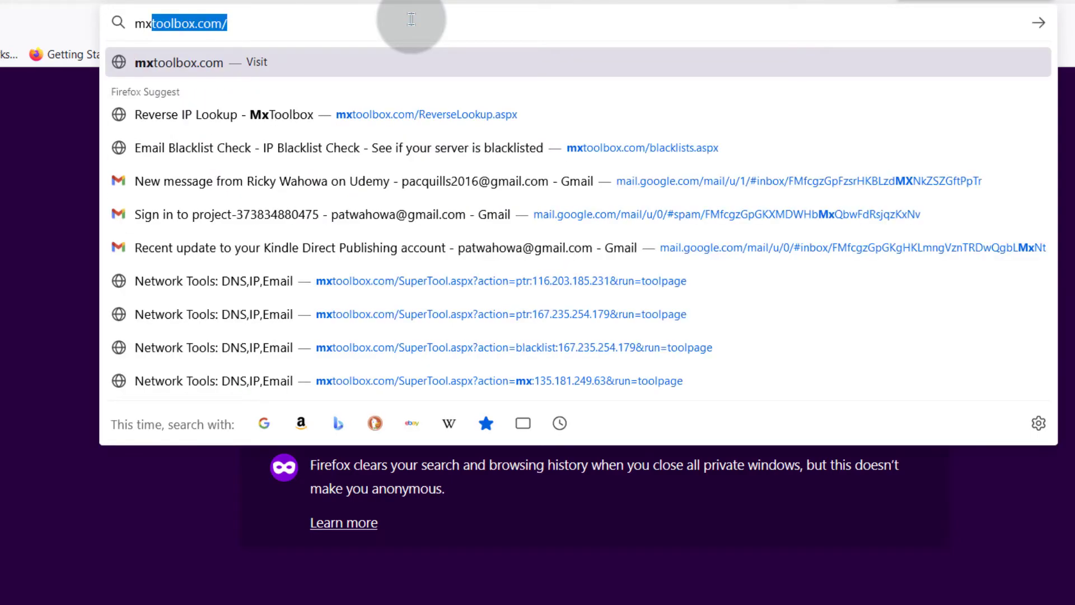
{"action": "key", "text": "Return"}
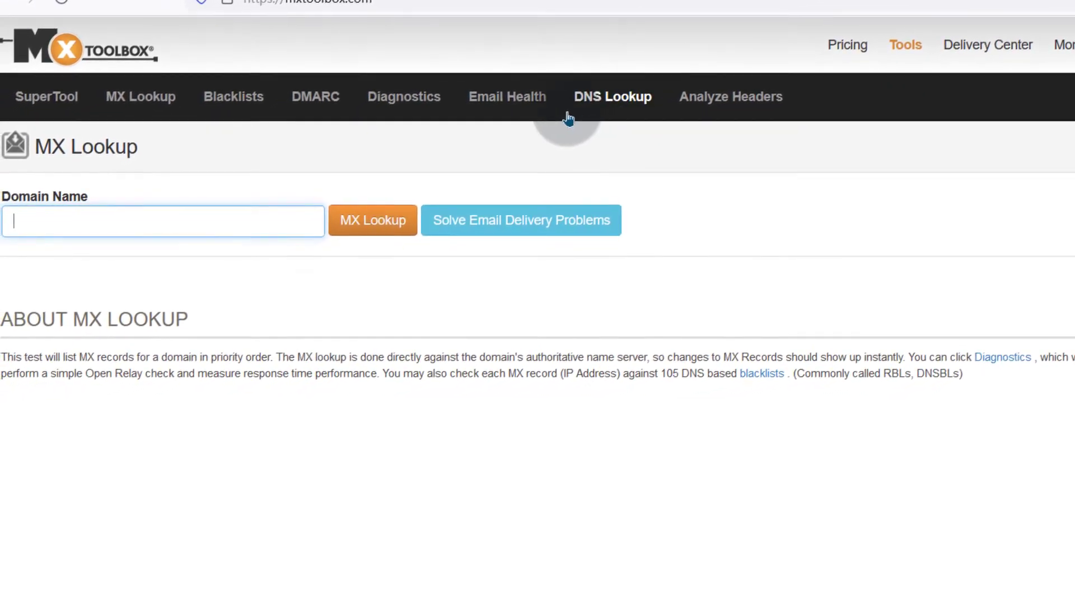
Step: Run a DNS lookup for bizanosa.club to check its A record and reporting nameserver
{"action": "left_click", "coordinate": [634, 95]}
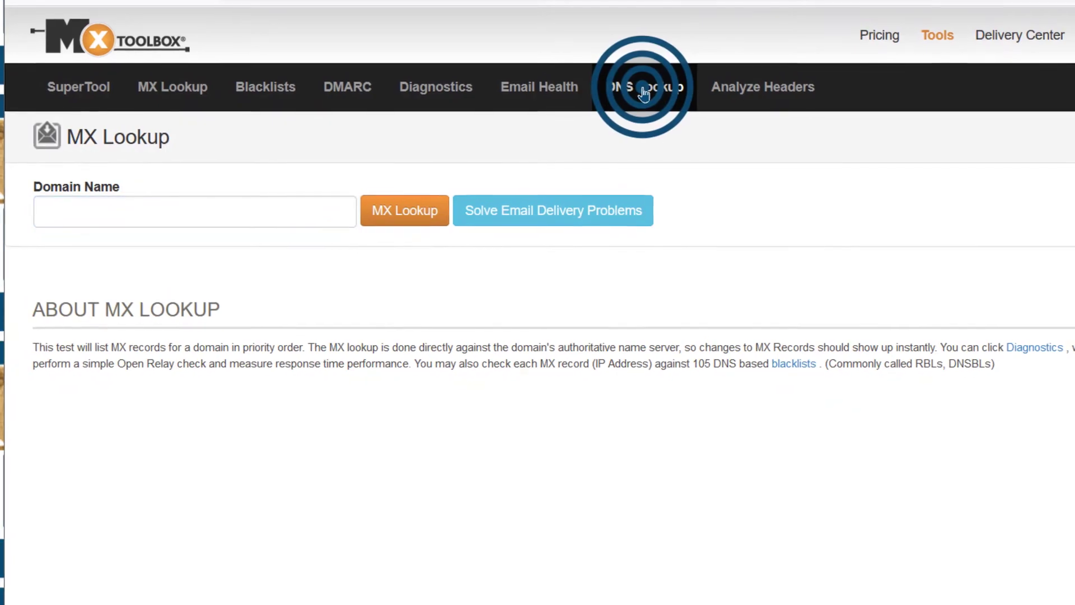
{"action": "right_click", "coordinate": [173, 209]}
{"action": "left_click", "coordinate": [257, 343]}
{"action": "left_click", "coordinate": [413, 209]}
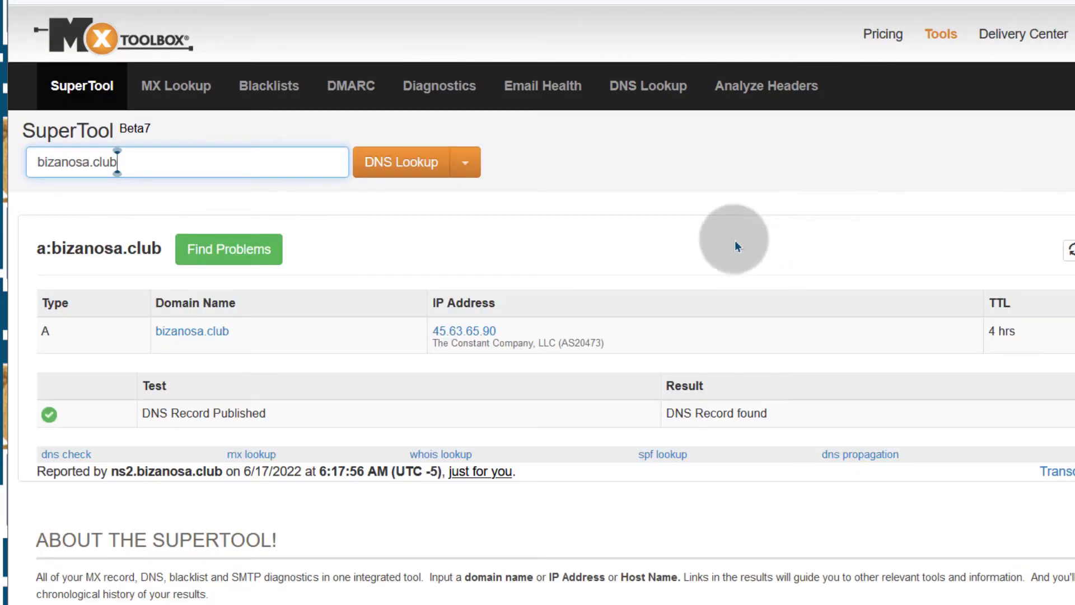
Step: Examine the MxToolbox lookup result for bizanosa.club, including its A record IP address, hosting company and reporting nameserver
{"action": "scroll", "coordinate": [513, 353], "scroll_direction": "down", "scroll_amount": 2}
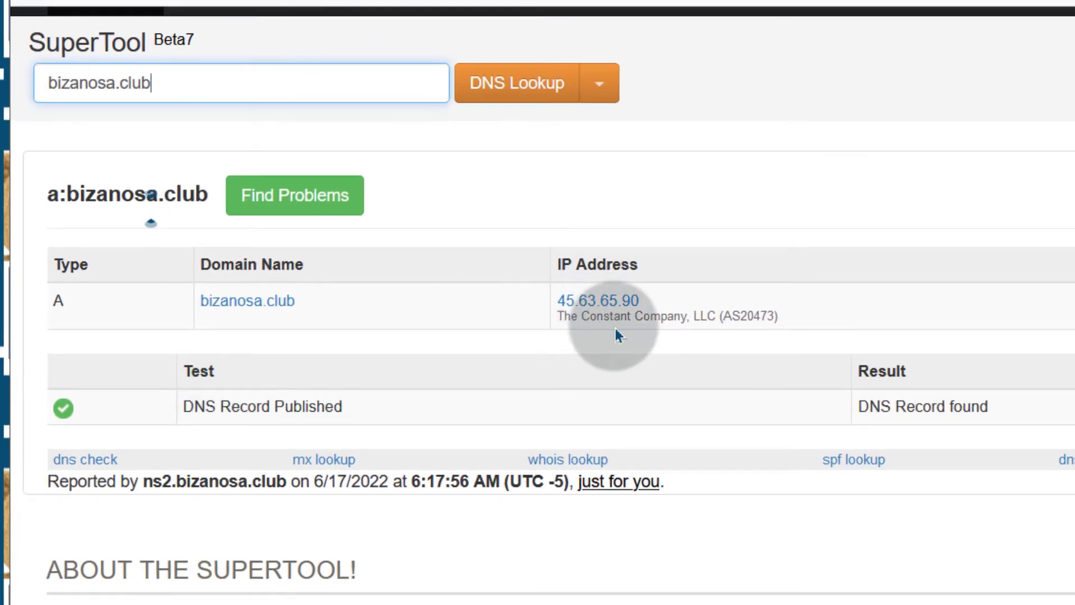
{"action": "scroll", "coordinate": [586, 442], "scroll_direction": "up", "scroll_amount": 3}
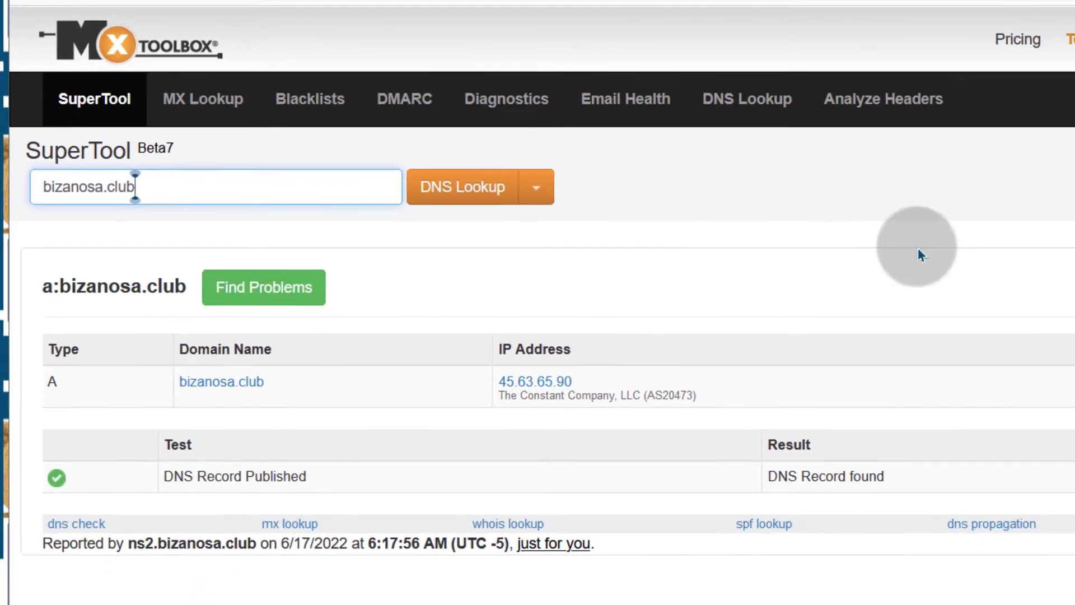
{"action": "left_click", "coordinate": [920, 251]}
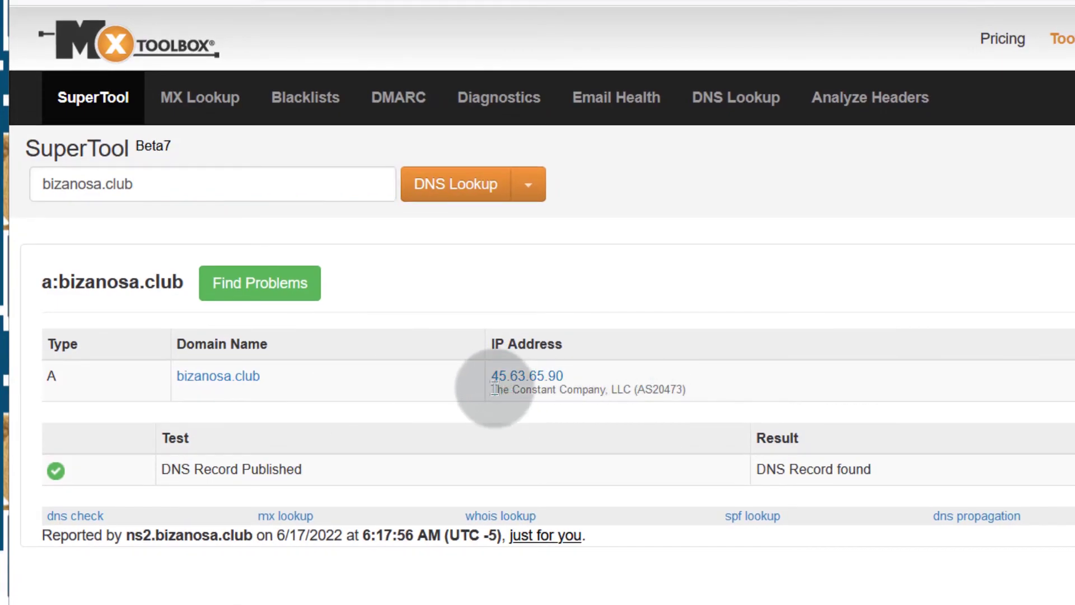
{"action": "left_click_drag", "start_coordinate": [494, 389], "coordinate": [608, 389]}
{"action": "left_click", "coordinate": [726, 385]}
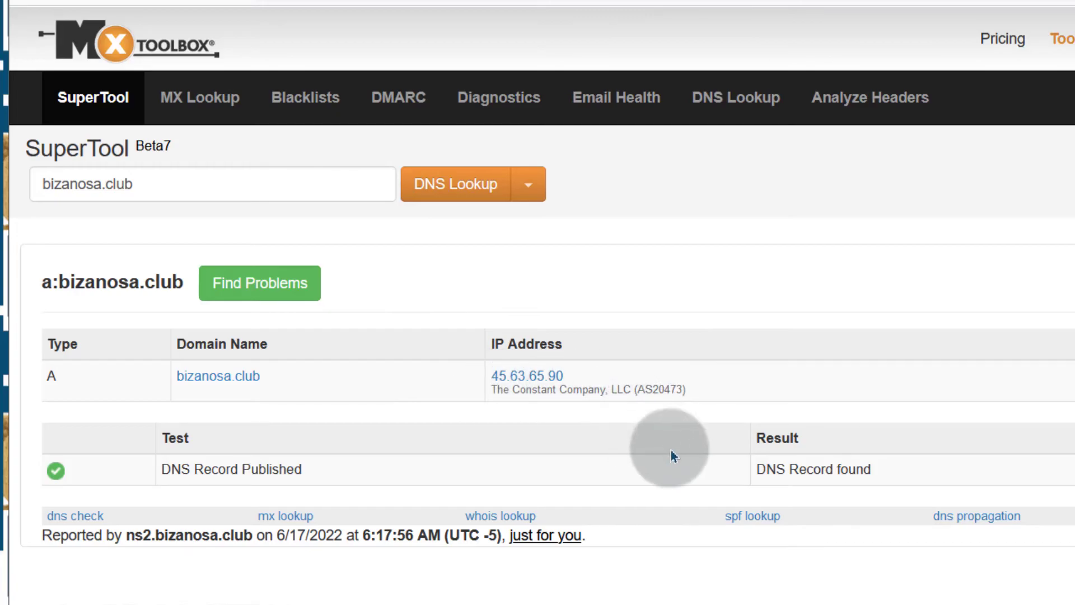
{"action": "scroll", "coordinate": [562, 465], "scroll_direction": "down", "scroll_amount": 5}
{"action": "scroll", "coordinate": [556, 465], "scroll_direction": "up", "scroll_amount": 5}
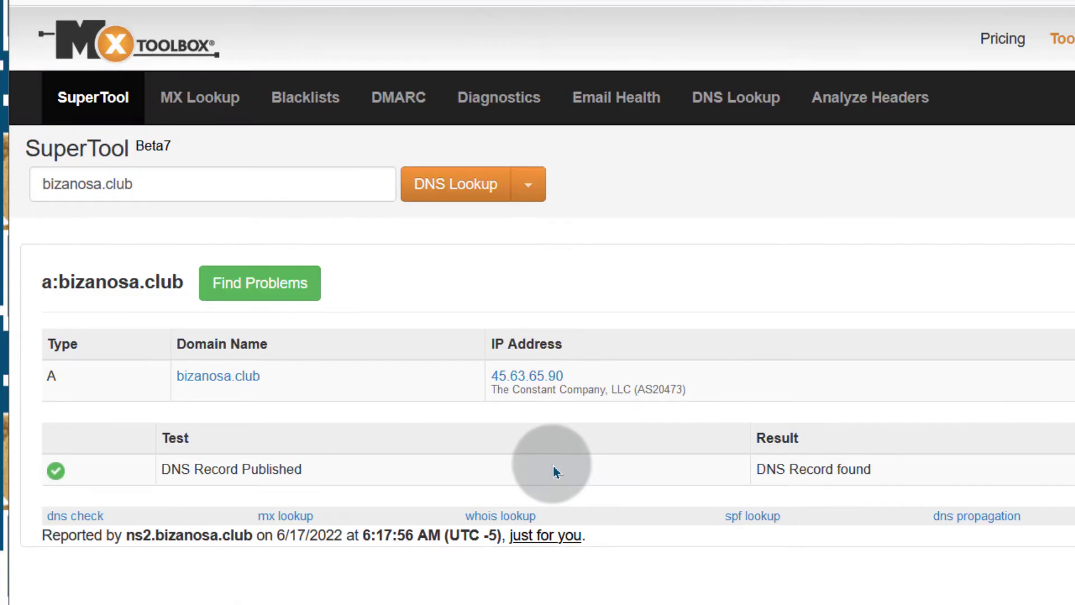
Step: Switch to Hestia and review the DNS records listed for bizanosa.club
{"action": "left_click", "coordinate": [331, 0]}
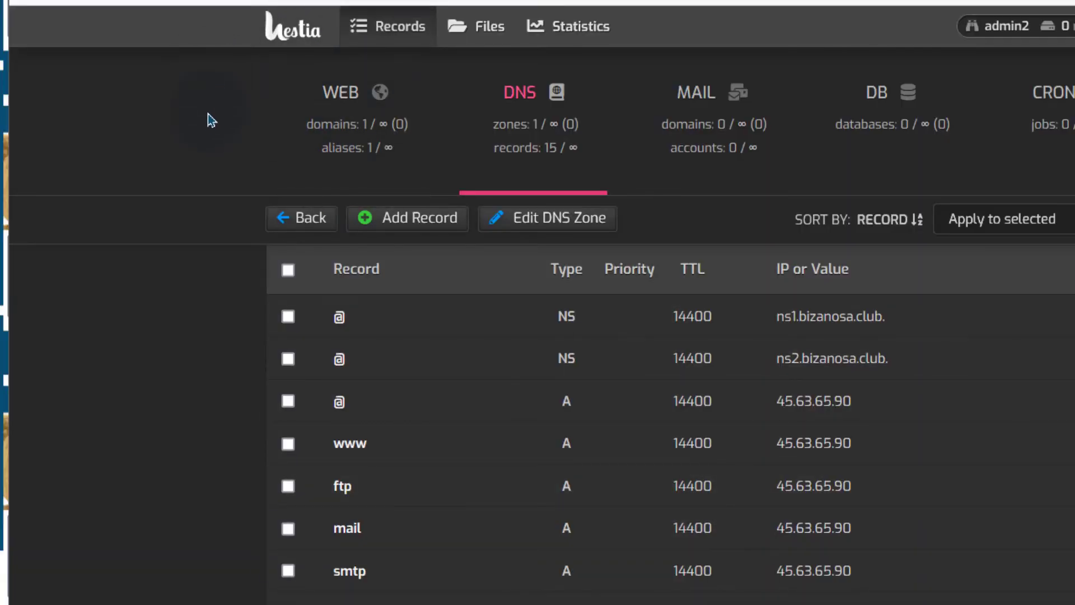
{"action": "scroll", "coordinate": [660, 384], "scroll_direction": "down", "scroll_amount": 5}
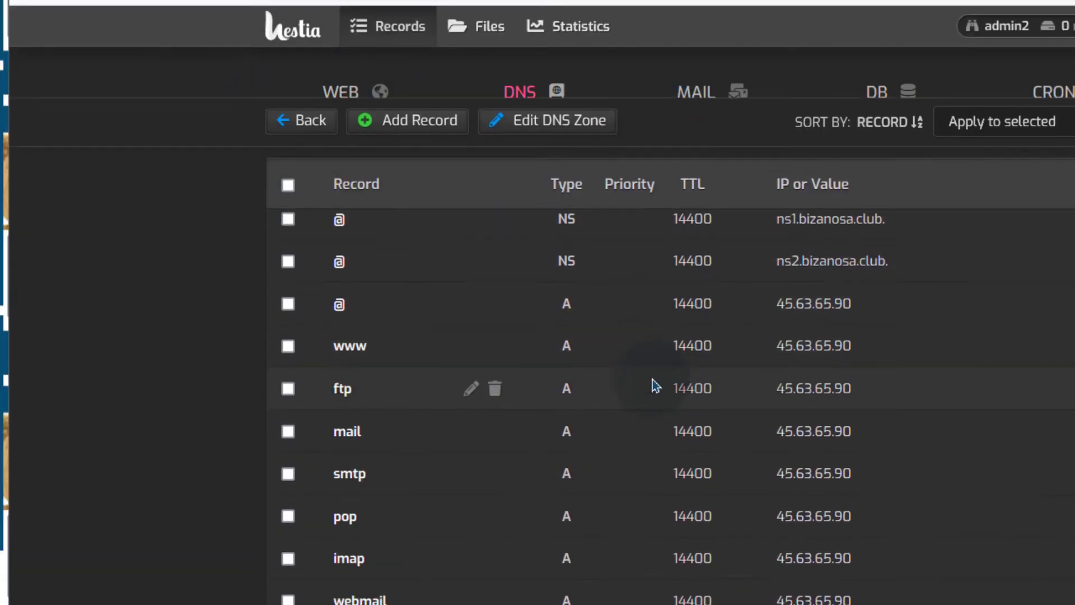
{"action": "scroll", "coordinate": [384, 547], "scroll_direction": "up", "scroll_amount": 5}
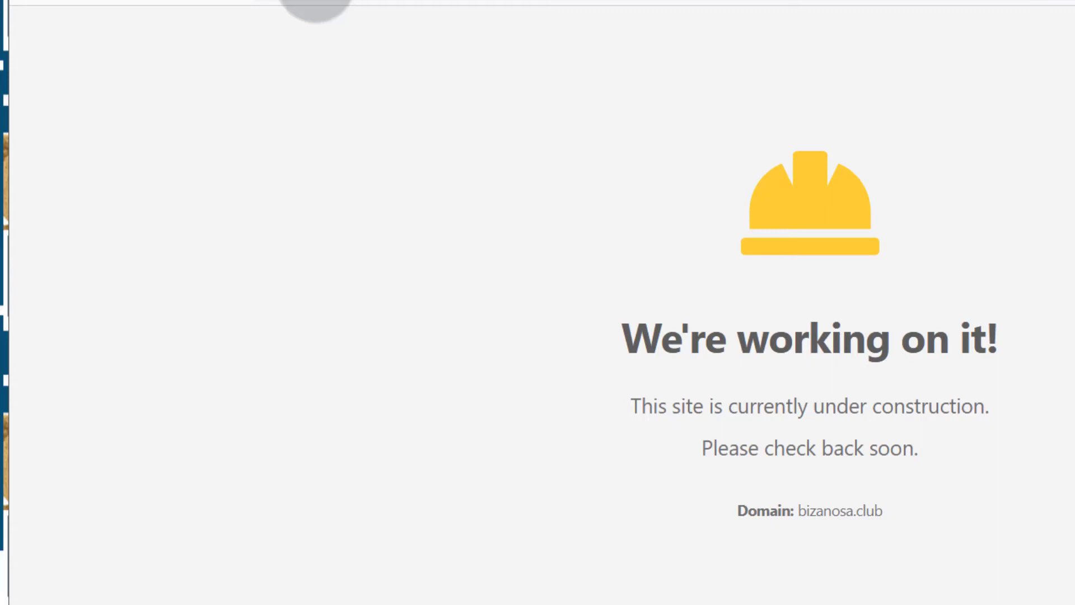
{"action": "left_click", "coordinate": [284, 9]}
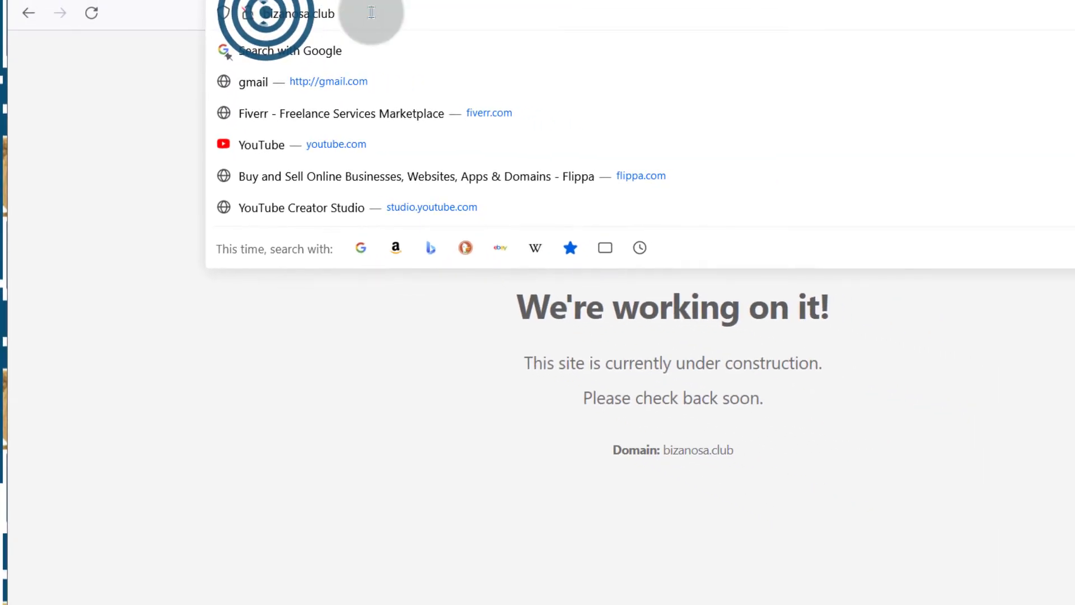
{"action": "type", "text": "www."}
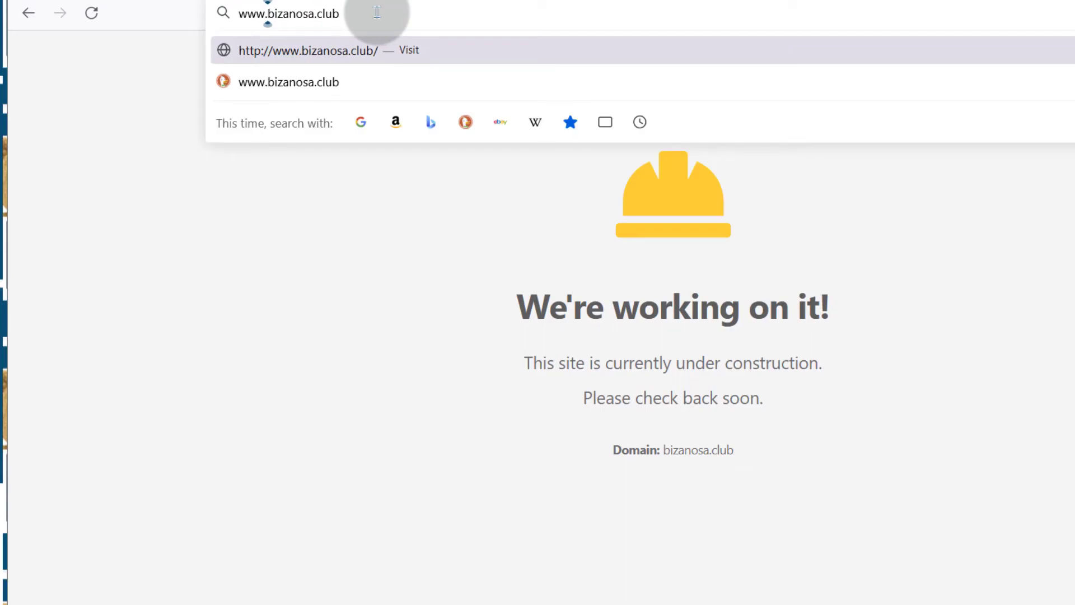
{"action": "key", "text": "Return"}
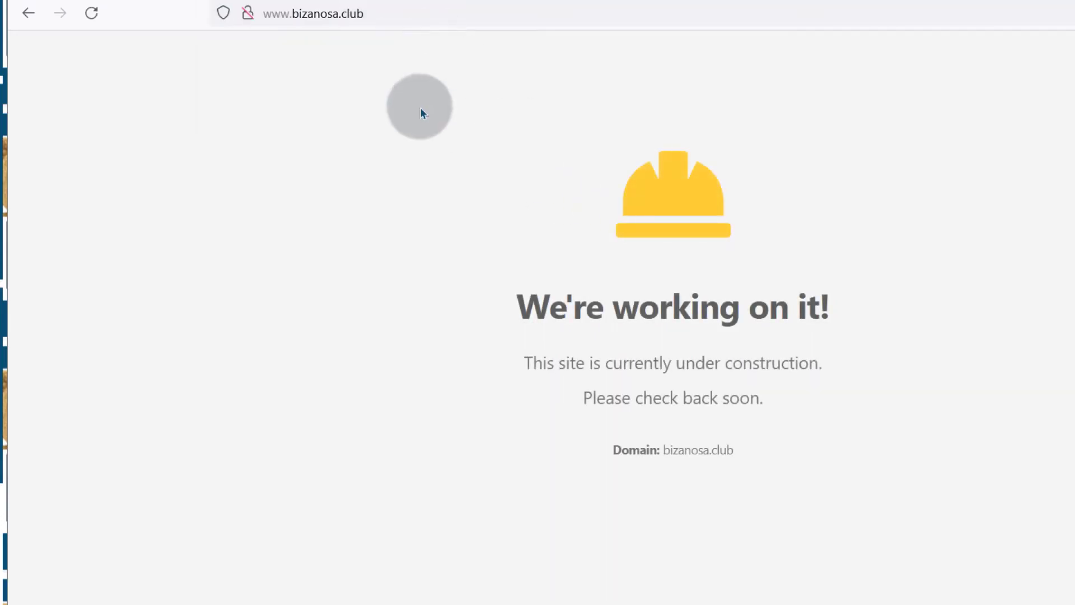
Step: Enable SSL with a Lets Encrypt certificate and automatic HTTPS redirection for the bizanosa.club web domain in Hestia, save, and review the certificate details
{"action": "left_click", "coordinate": [248, 0]}
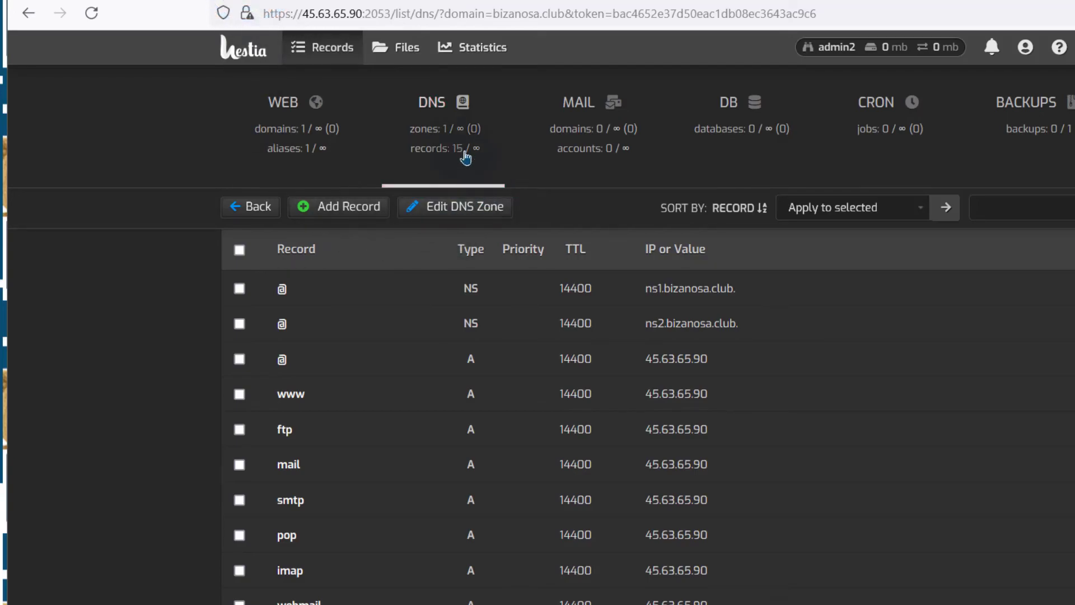
{"action": "left_click", "coordinate": [285, 108]}
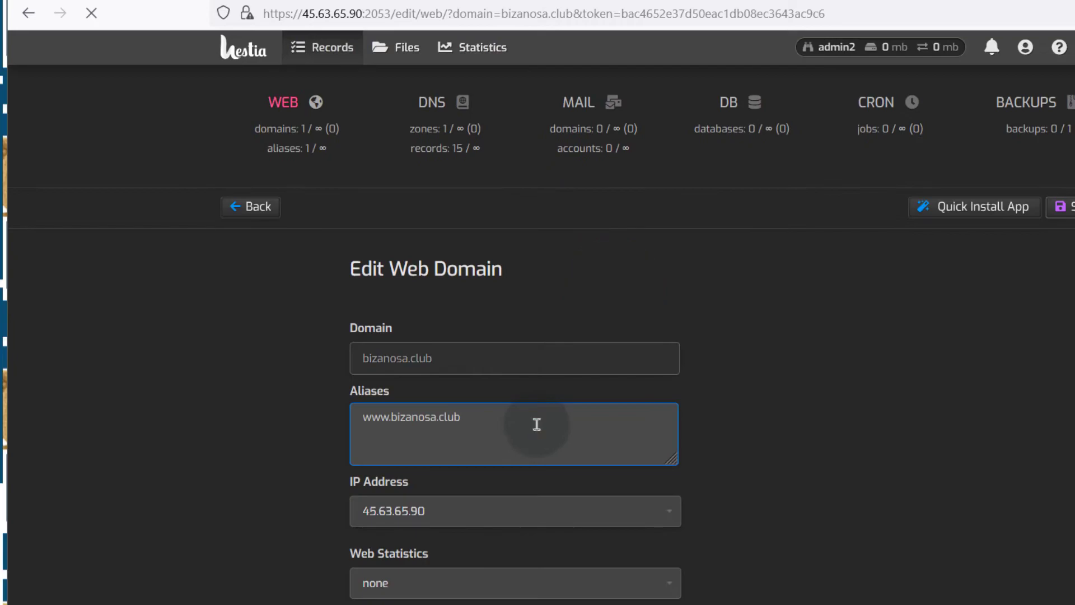
{"action": "scroll", "coordinate": [470, 456], "scroll_direction": "down", "scroll_amount": 3}
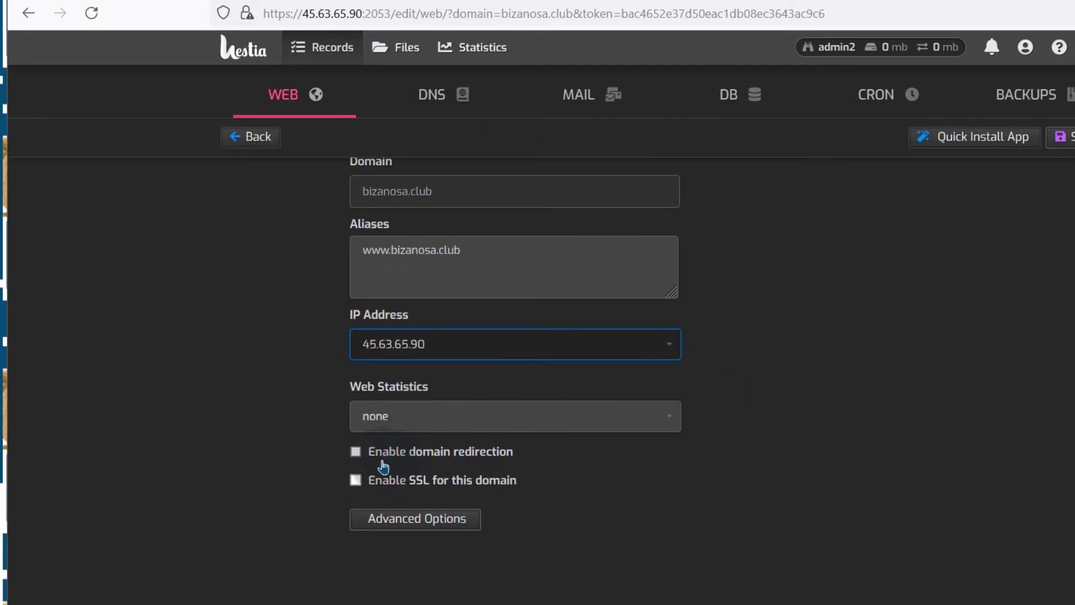
{"action": "left_click", "coordinate": [378, 489]}
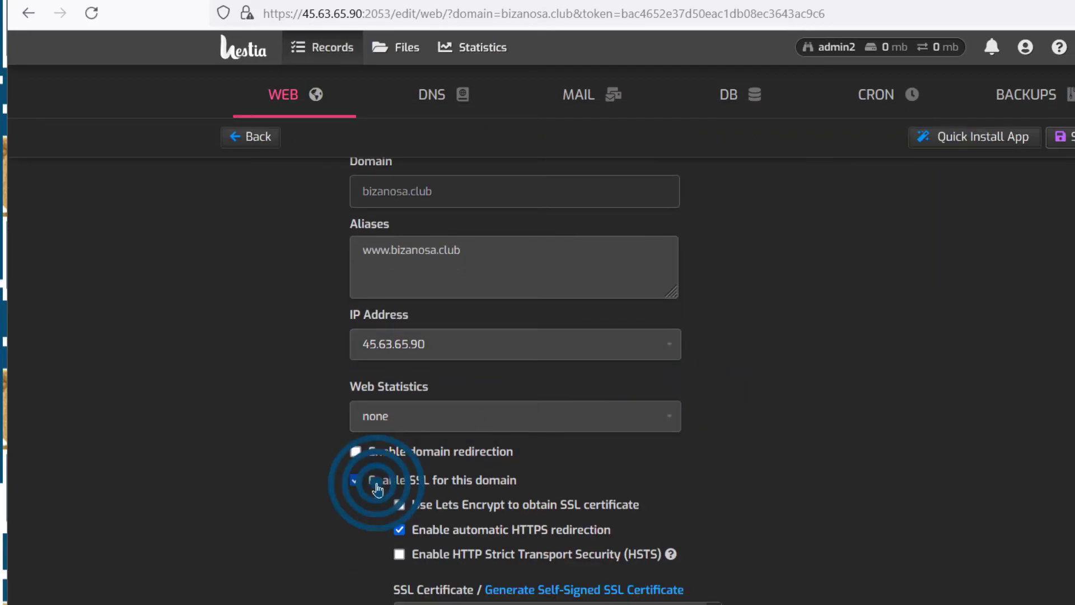
{"action": "left_click", "coordinate": [421, 507]}
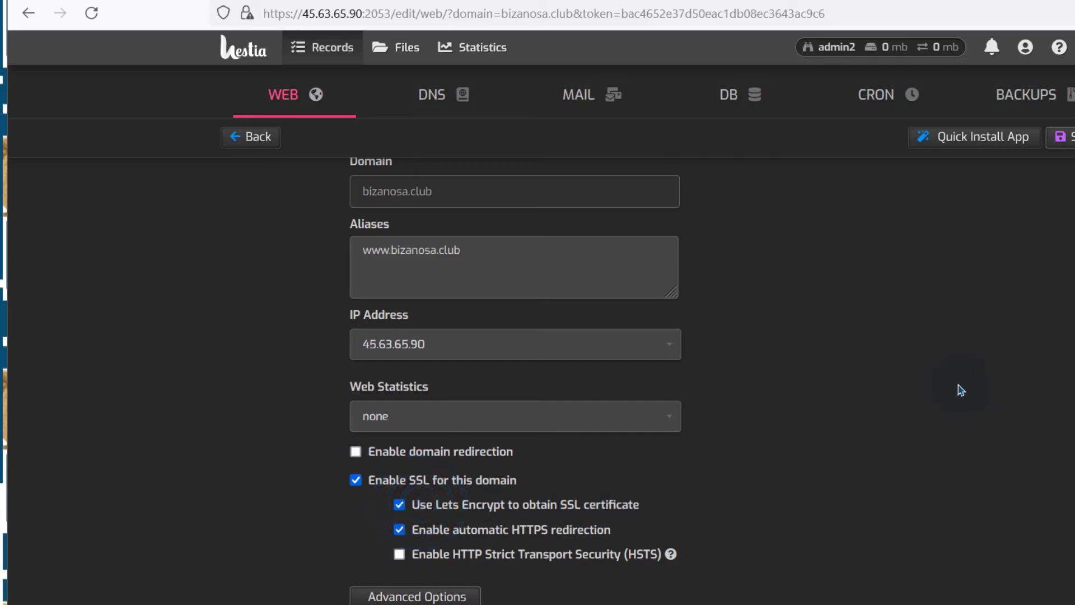
{"action": "scroll", "coordinate": [968, 387], "scroll_direction": "down", "scroll_amount": 2}
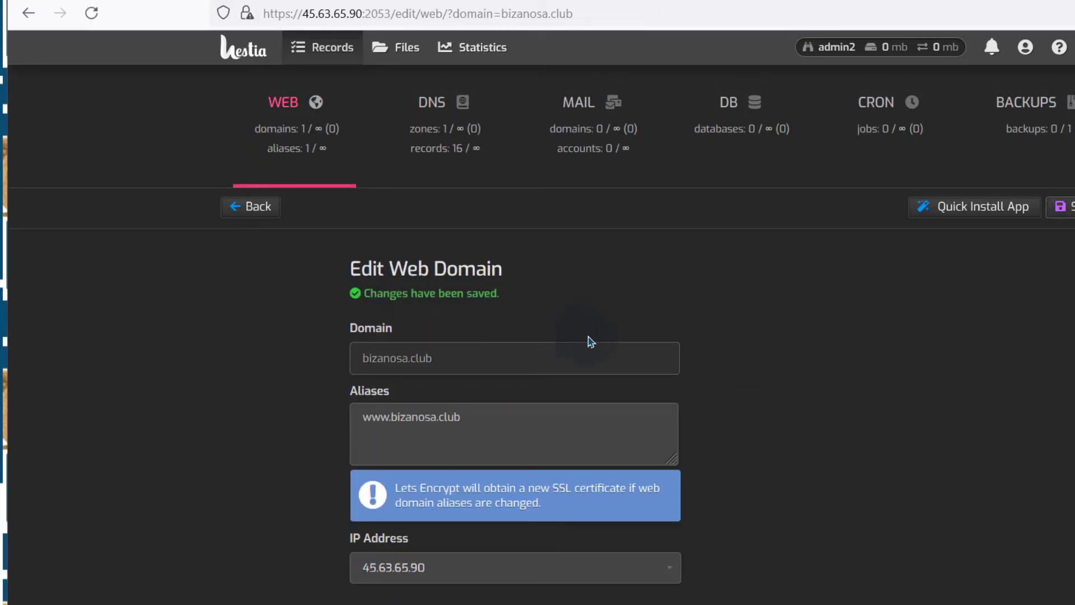
{"action": "scroll", "coordinate": [583, 336], "scroll_direction": "down", "scroll_amount": 5}
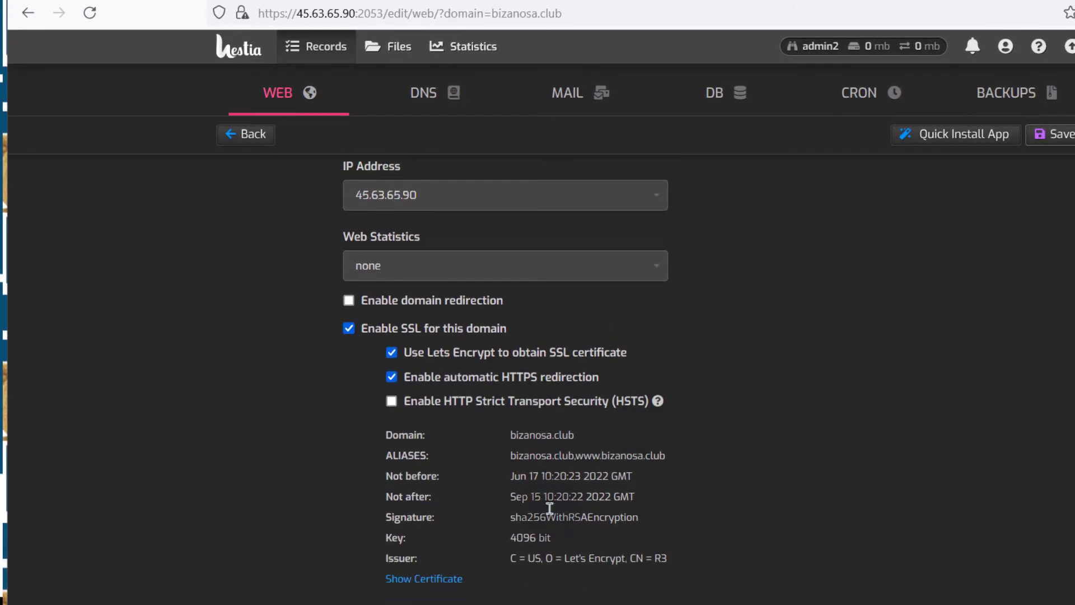
{"action": "scroll", "coordinate": [565, 495], "scroll_direction": "up", "scroll_amount": 5}
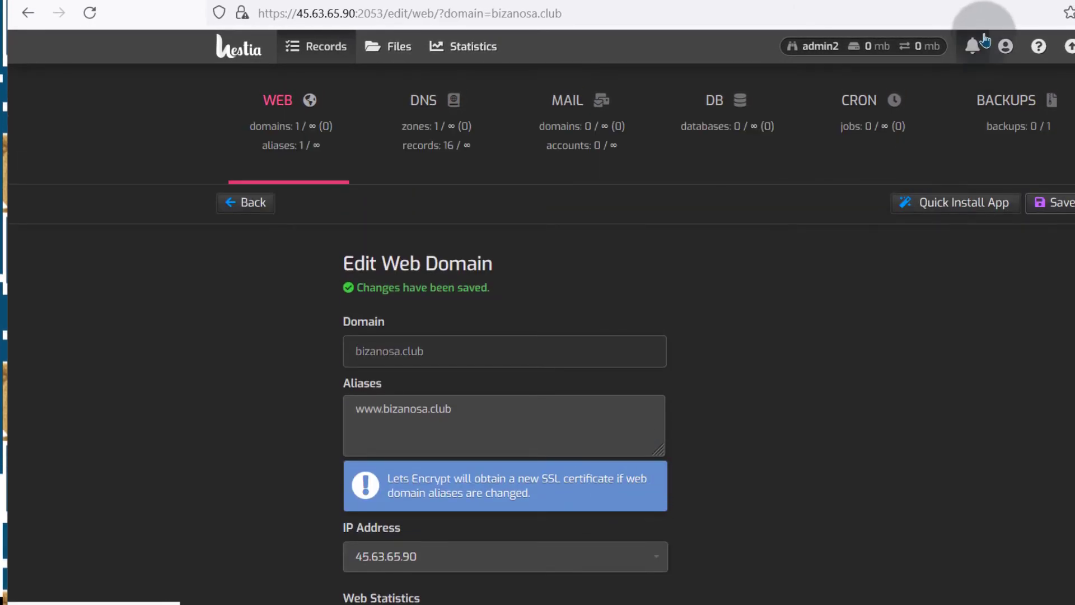
{"action": "left_click", "coordinate": [826, 0]}
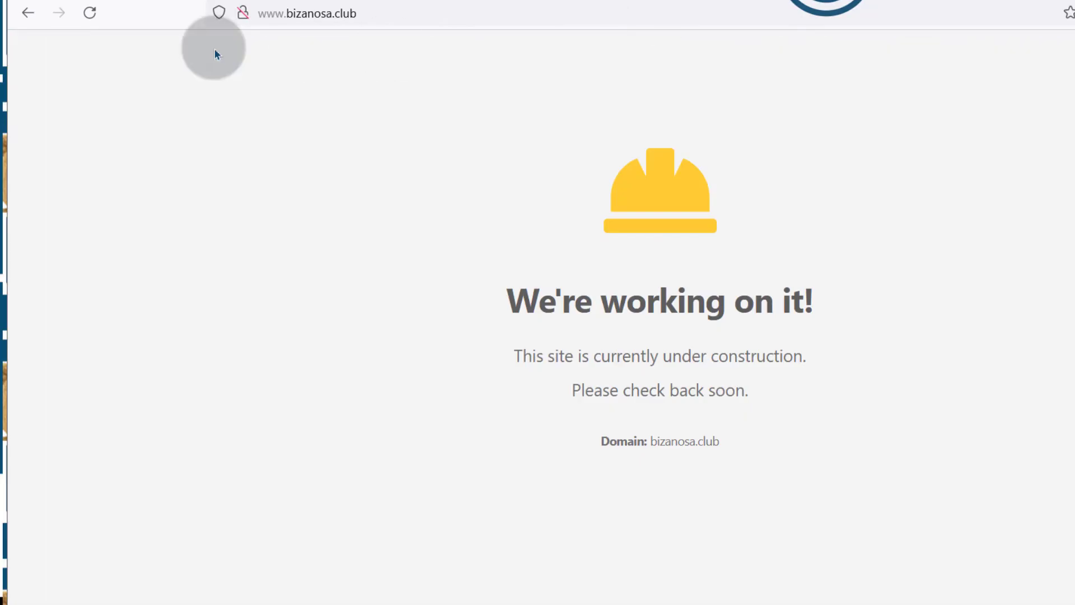
{"action": "left_click", "coordinate": [93, 12]}
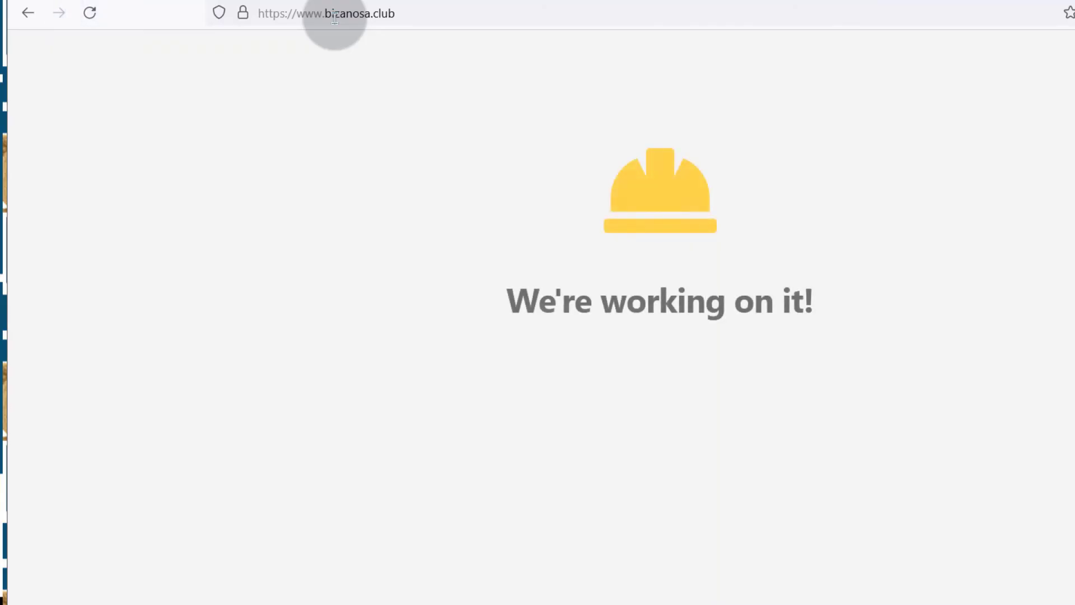
{"action": "left_click_drag", "start_coordinate": [259, 12], "coordinate": [293, 13]}
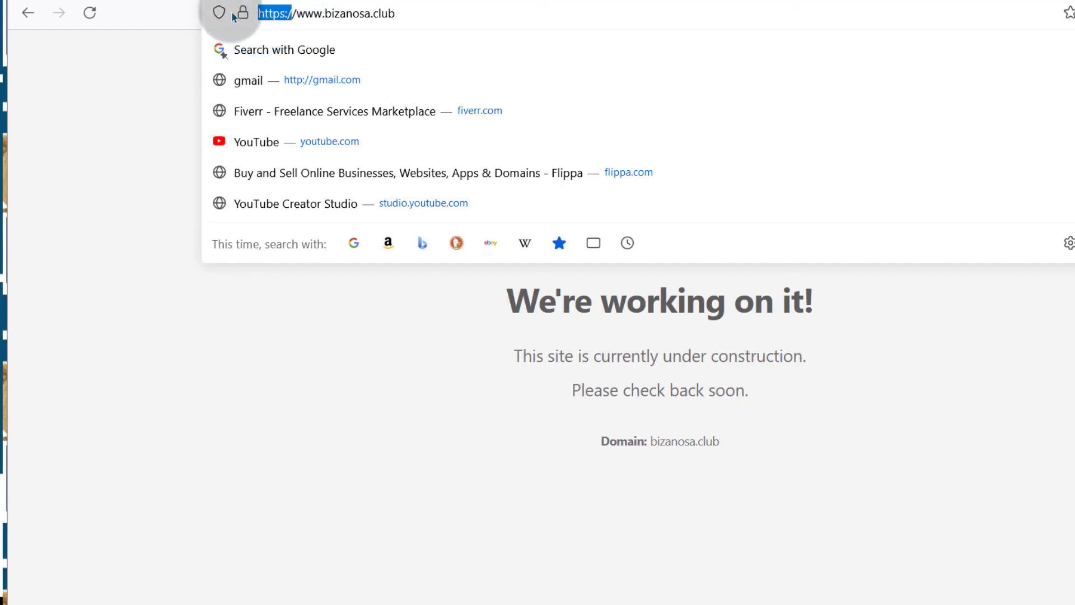
{"action": "left_click", "coordinate": [115, 105]}
{"action": "left_click", "coordinate": [236, 12]}
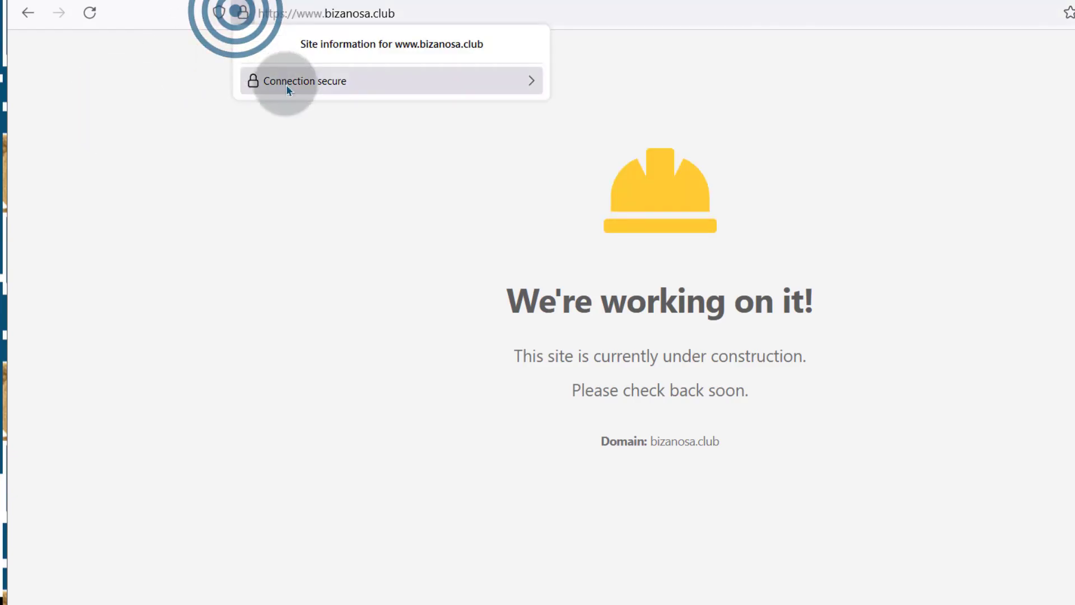
{"action": "left_click", "coordinate": [332, 81]}
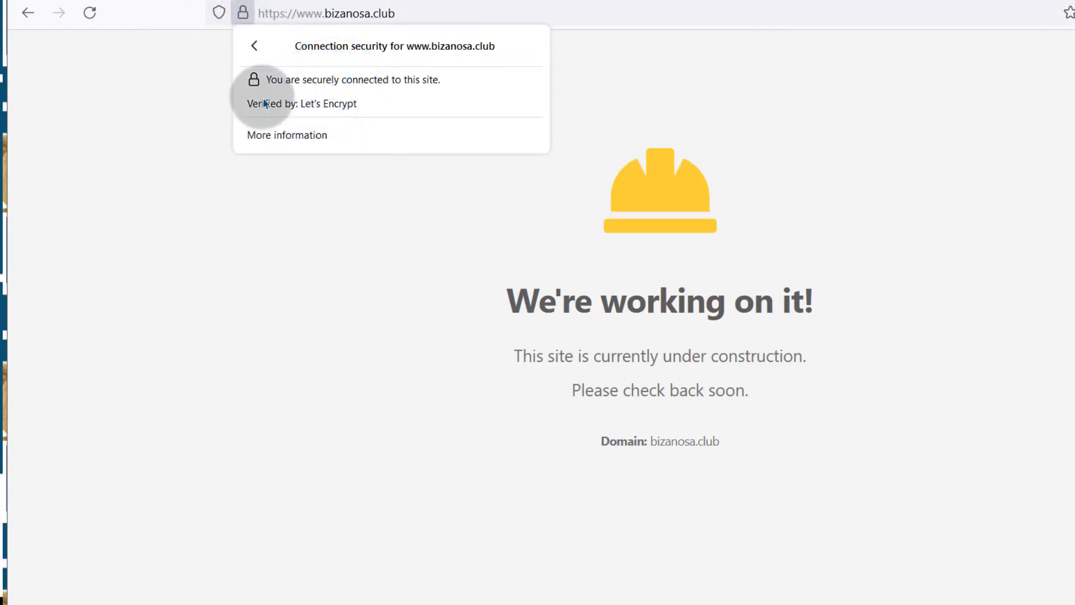
{"action": "left_click", "coordinate": [313, 175]}
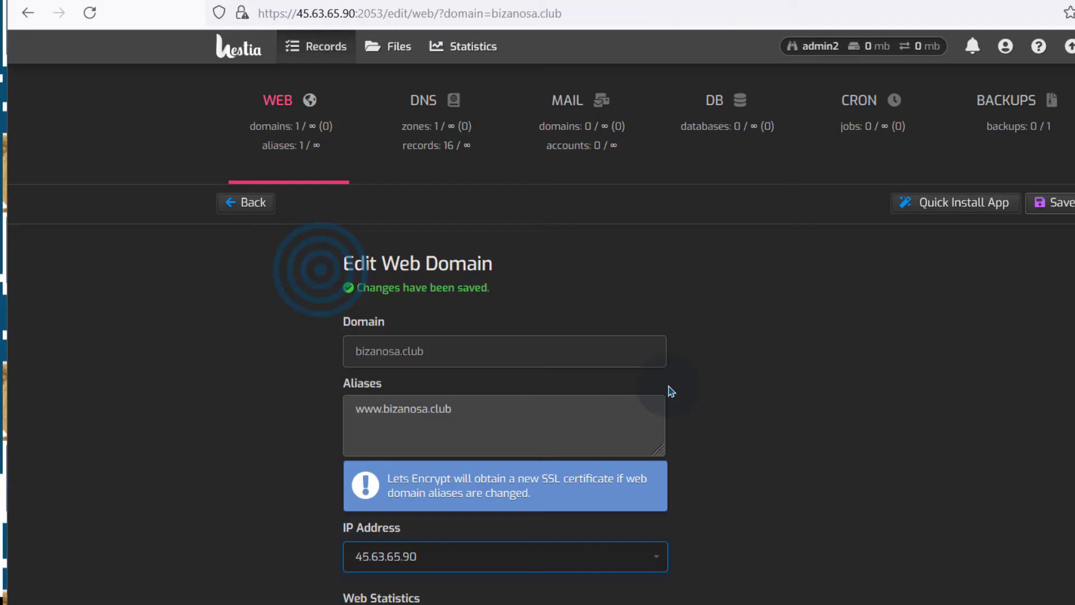
Step: Review the bizanosa.club web domain settings in Hestia and return to the list of web domains
{"action": "scroll", "coordinate": [626, 226], "scroll_direction": "down", "scroll_amount": 5}
{"action": "scroll", "coordinate": [391, 444], "scroll_direction": "down", "scroll_amount": 3}
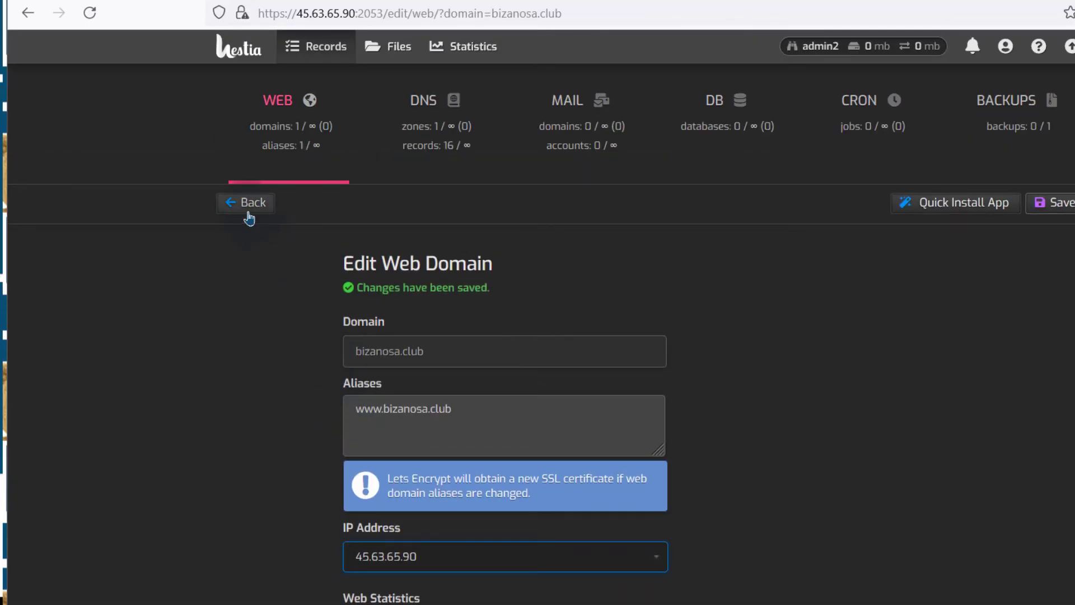
{"action": "left_click", "coordinate": [246, 214]}
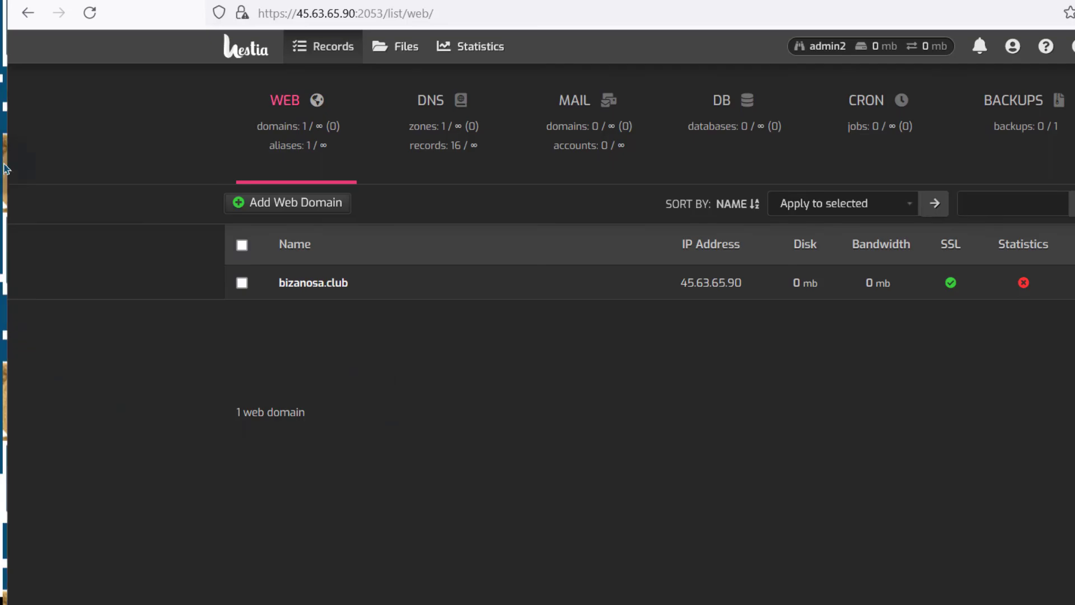
Step: Switch to the tab showing the bizanosa.club site and search the web for "check nameservers"
{"action": "left_click", "coordinate": [858, 2]}
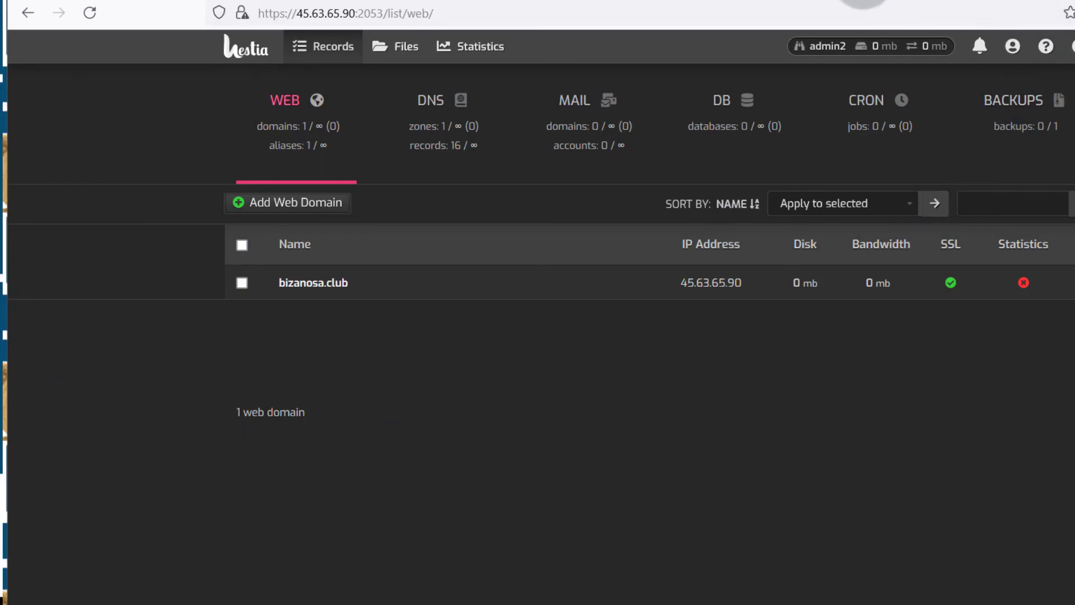
{"action": "left_click", "coordinate": [476, 12]}
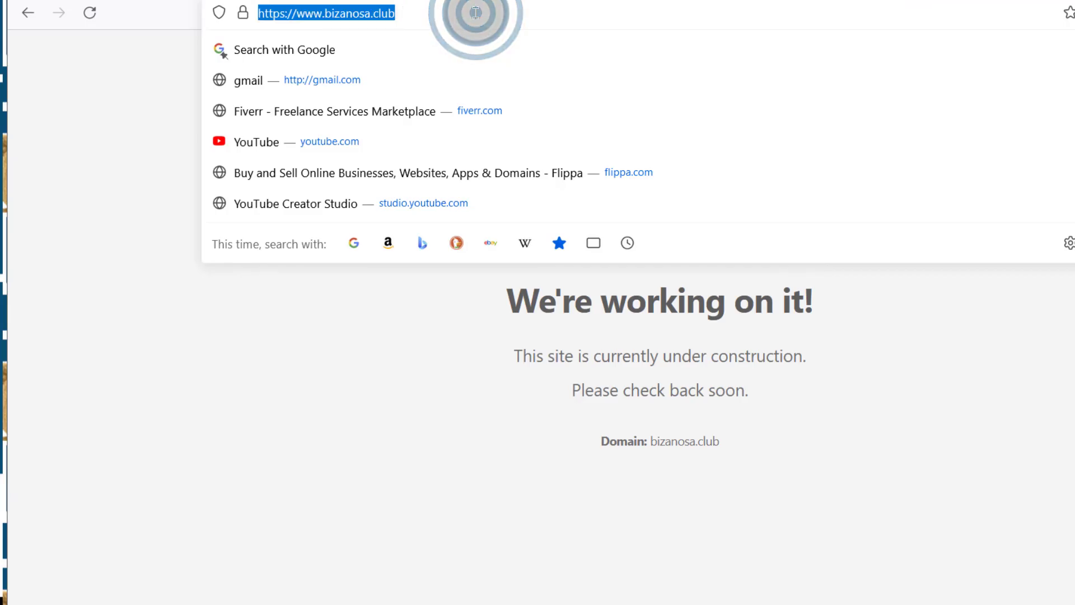
{"action": "type", "text": "chec"}
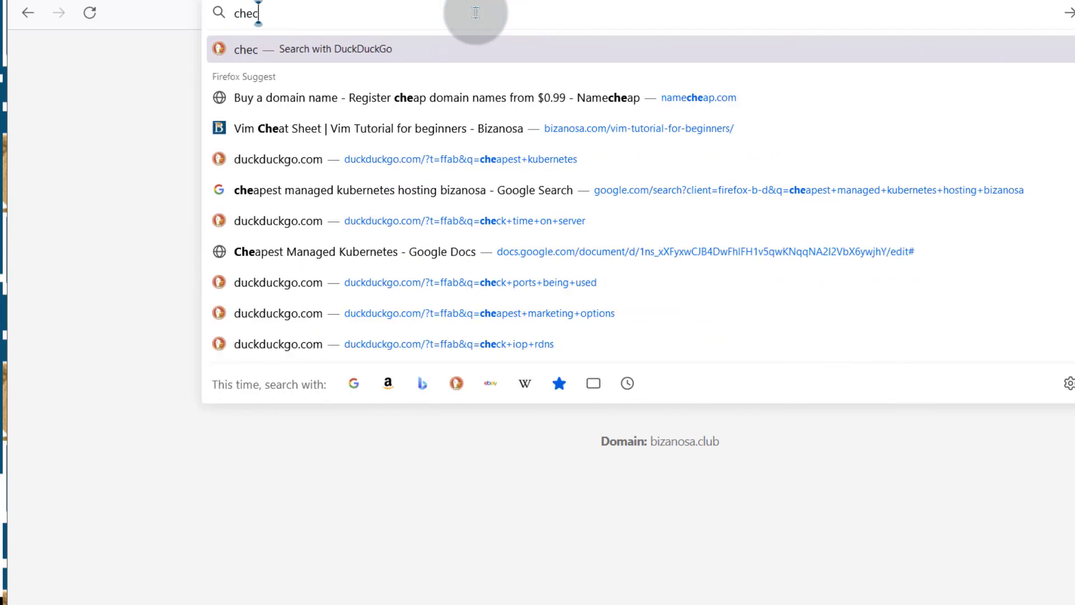
{"action": "type", "text": "k nameservers"}
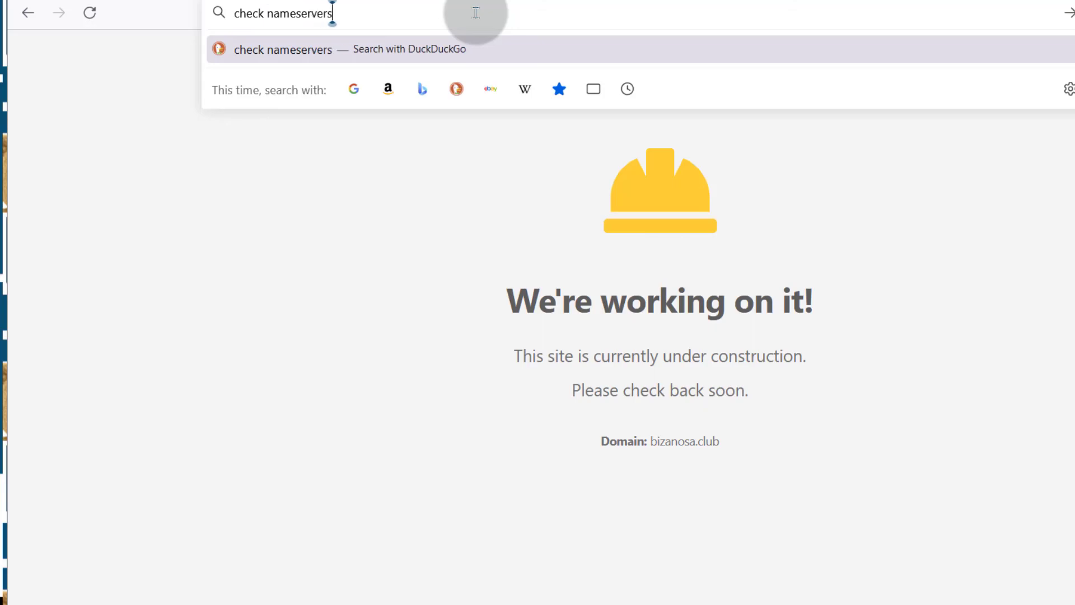
{"action": "key", "text": "Return"}
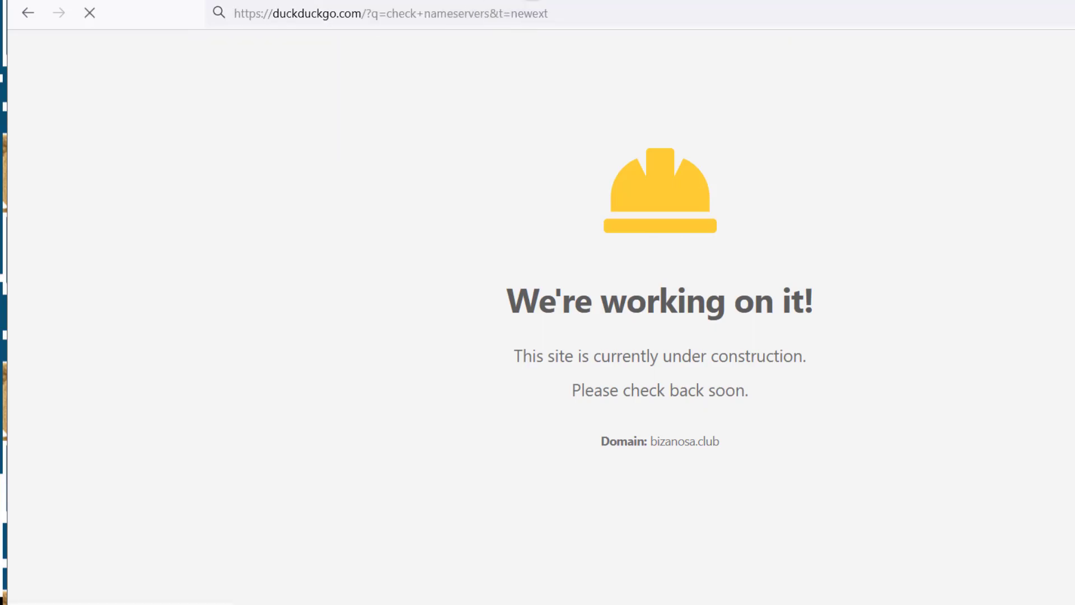
Step: Open the dnschecker.org NS Lookup search result in a separate tab and switch to the MxToolbox lookup page
{"action": "scroll", "coordinate": [341, 291], "scroll_direction": "down", "scroll_amount": 2}
{"action": "scroll", "coordinate": [348, 297], "scroll_direction": "down", "scroll_amount": 2}
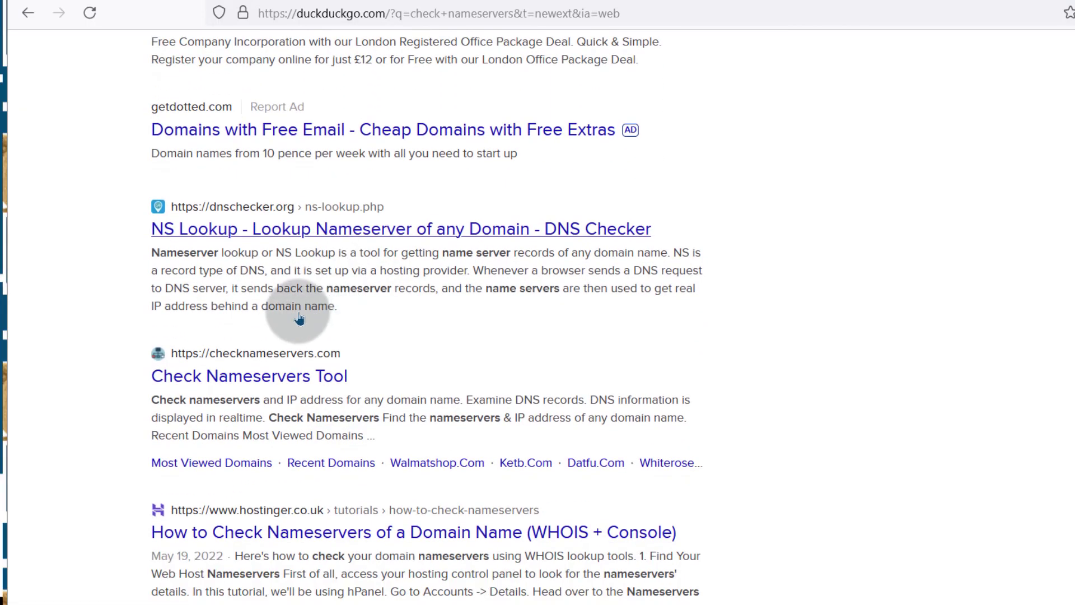
{"action": "right_click", "coordinate": [207, 229]}
{"action": "left_click", "coordinate": [235, 240]}
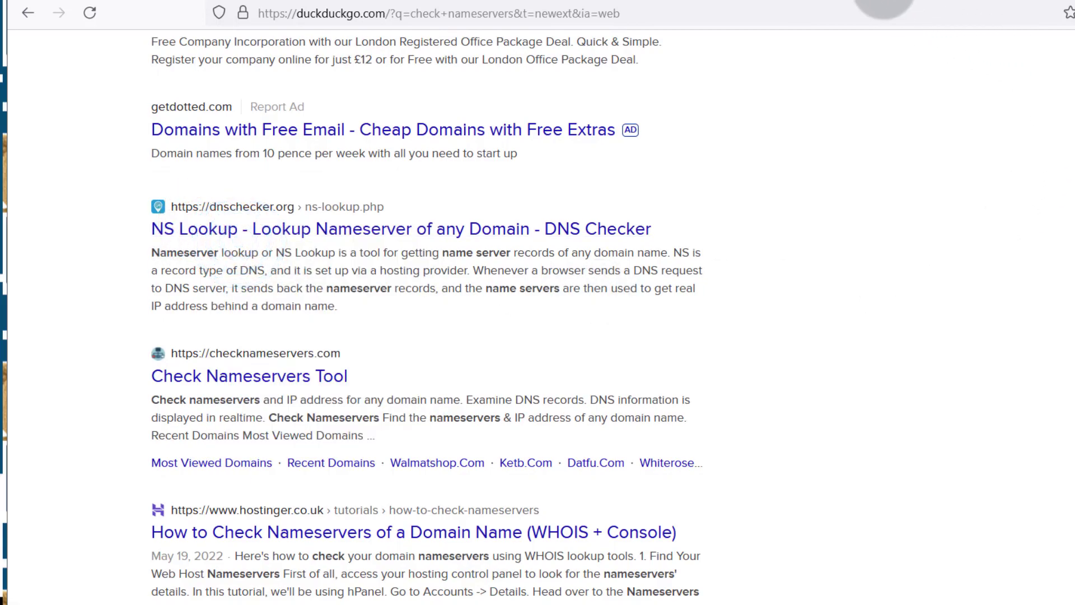
{"action": "left_click", "coordinate": [876, 3]}
{"action": "left_click", "coordinate": [997, 2]}
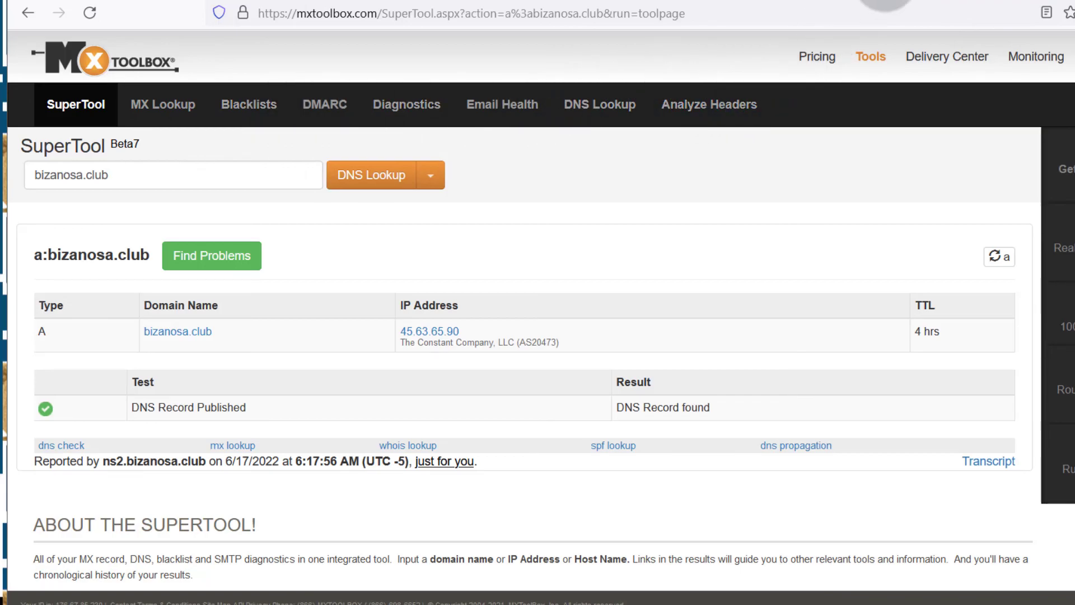
Step: Switch to the dnschecker.org NS Lookup page and look up the NS records of bizanosa.club using the Google DNS server
{"action": "left_click", "coordinate": [885, 3]}
{"action": "right_click", "coordinate": [197, 347]}
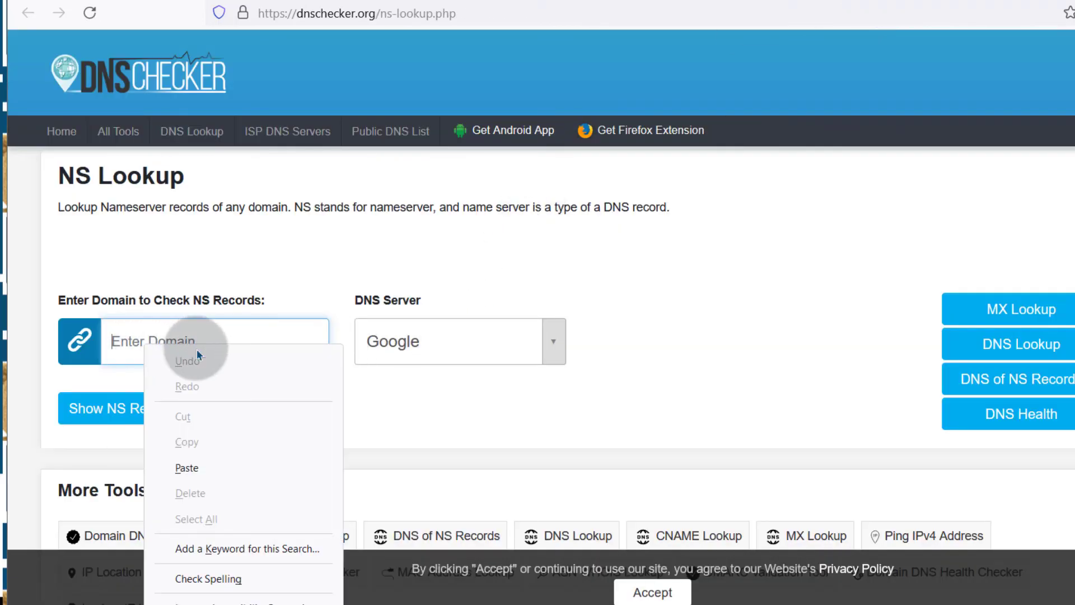
{"action": "left_click", "coordinate": [209, 465]}
{"action": "scroll", "coordinate": [315, 409], "scroll_direction": "down", "scroll_amount": 3}
{"action": "scroll", "coordinate": [179, 269], "scroll_direction": "up", "scroll_amount": 2}
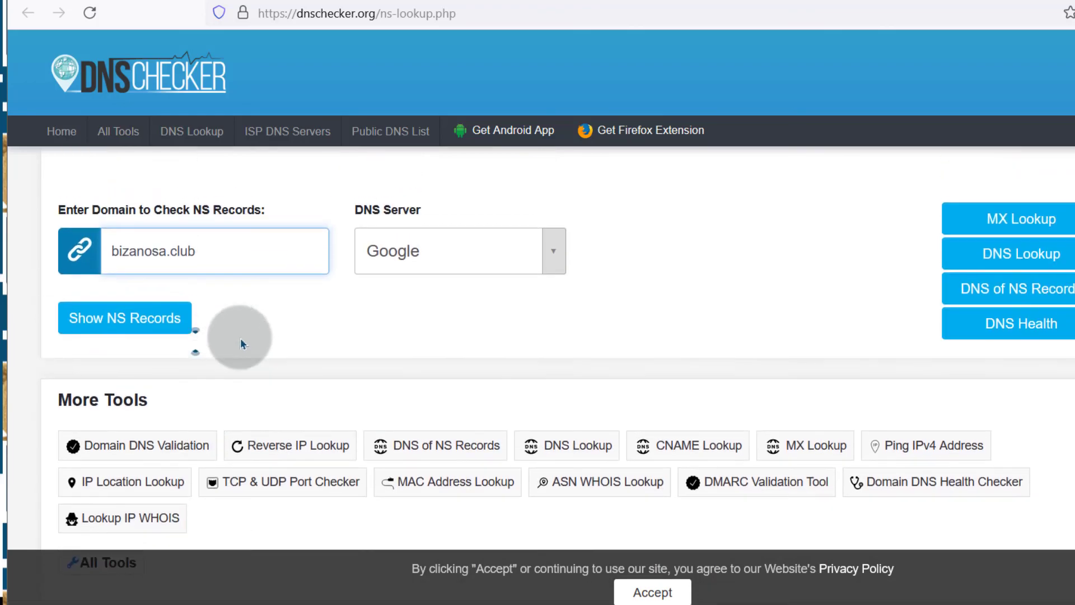
{"action": "left_click", "coordinate": [133, 322]}
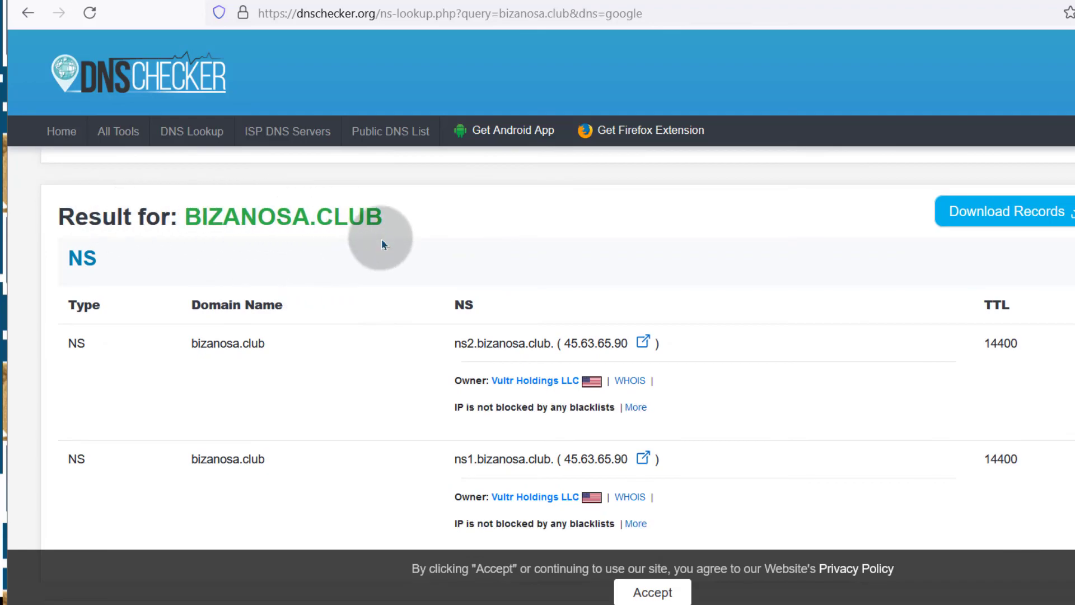
Step: Examine the nameserver entries in the NS results for bizanosa.club, highlighting each nameserver's hostname and clearing the selection
{"action": "scroll", "coordinate": [381, 241], "scroll_direction": "down", "scroll_amount": 1}
{"action": "scroll", "coordinate": [276, 279], "scroll_direction": "down", "scroll_amount": 1}
{"action": "scroll", "coordinate": [243, 290], "scroll_direction": "up", "scroll_amount": 1}
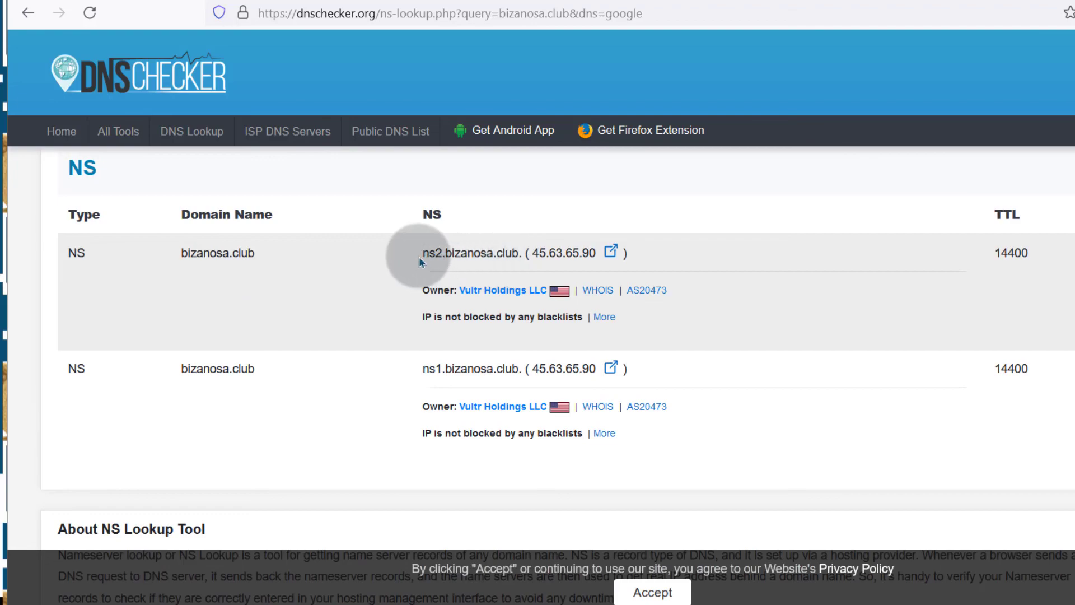
{"action": "left_click_drag", "start_coordinate": [421, 253], "coordinate": [504, 253]}
{"action": "left_click_drag", "start_coordinate": [421, 368], "coordinate": [524, 368]}
{"action": "left_click", "coordinate": [518, 363]}
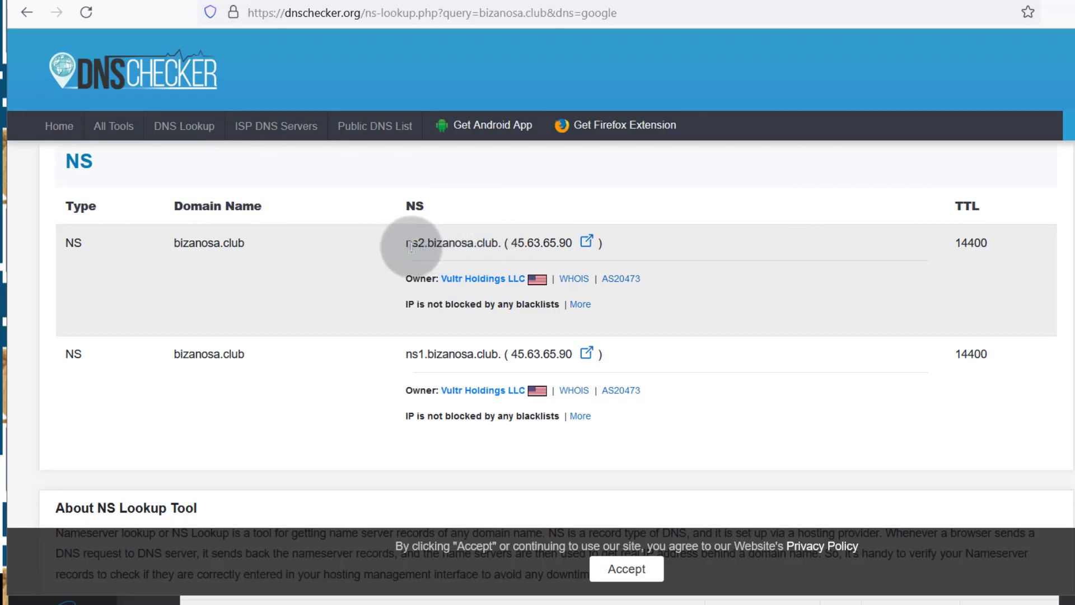
{"action": "left_click_drag", "start_coordinate": [407, 242], "coordinate": [495, 242]}
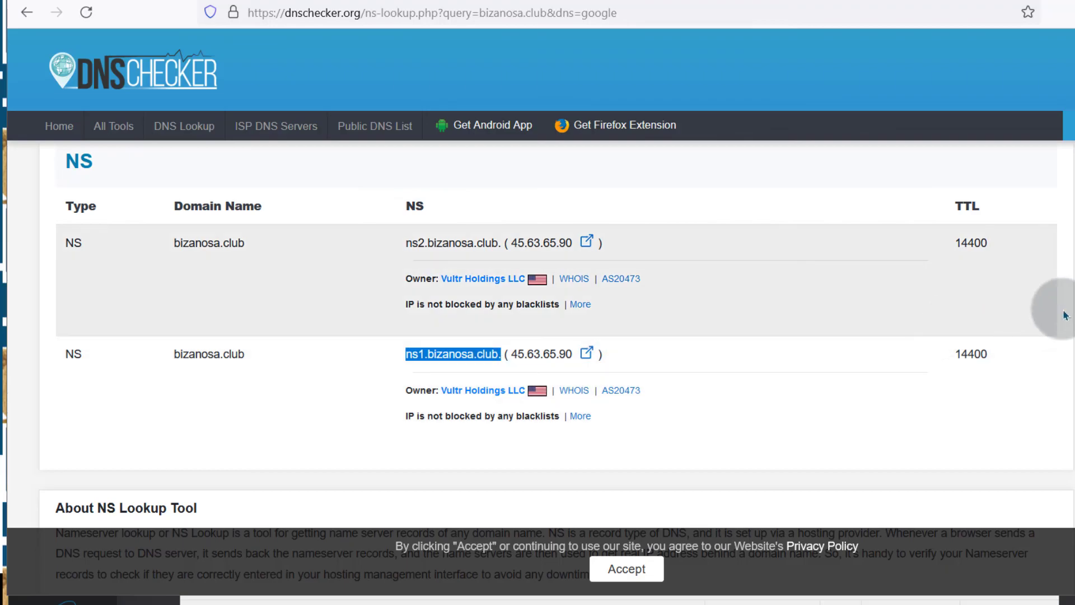
{"action": "left_click", "coordinate": [1070, 313]}
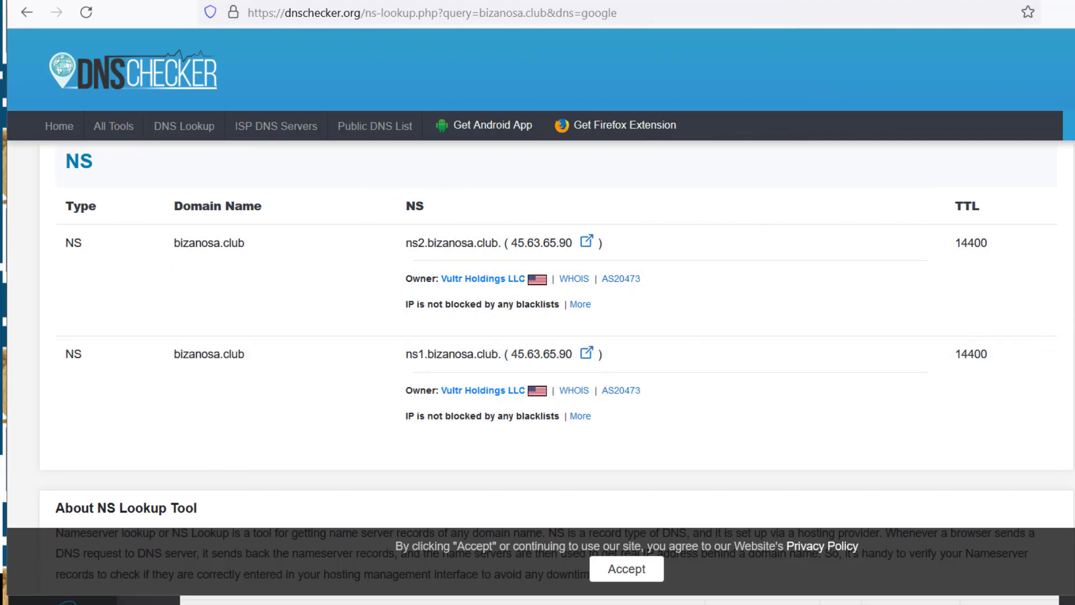